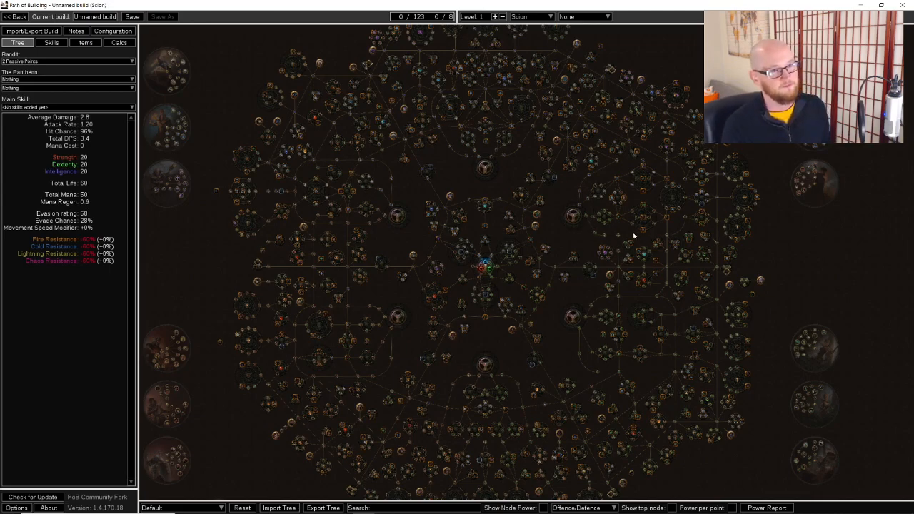
scroll(636, 237, up, 2)
click(533, 16)
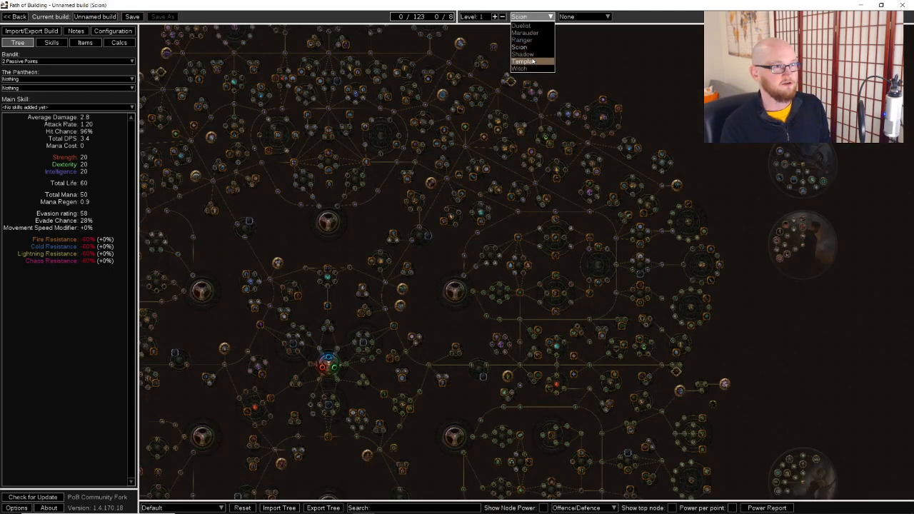
drag(678, 132, 653, 69)
click(527, 19)
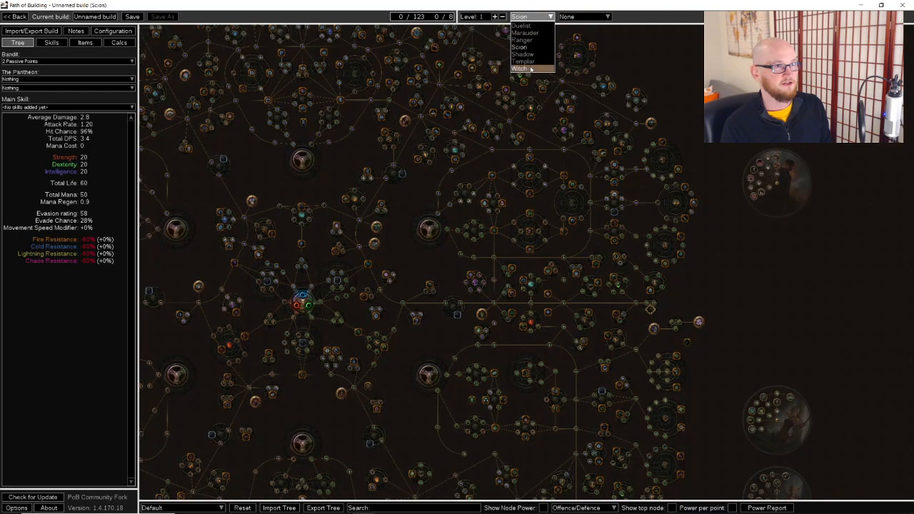
click(691, 270)
Switch to Path of Exile and examine the existing character's allocated passive skill tree from the Ranger start to its outer branches
key(alt+Tab)
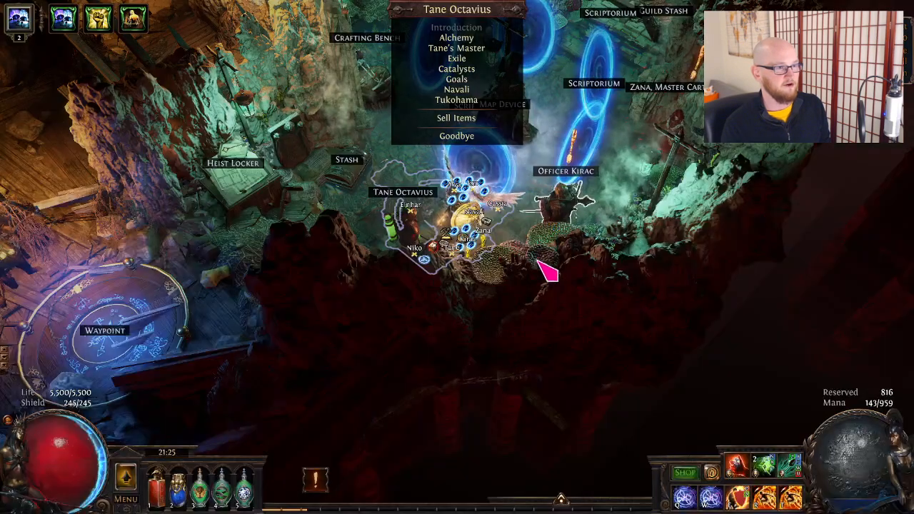
click(306, 302)
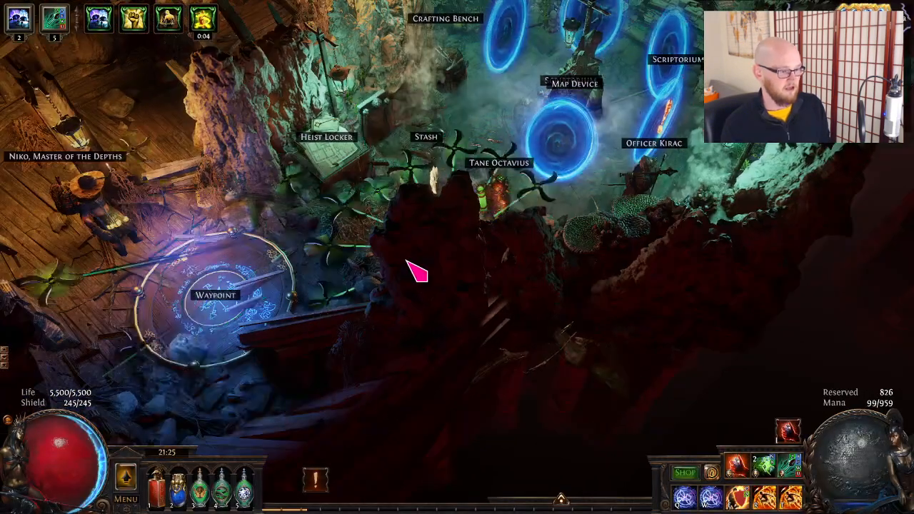
key(p)
scroll(508, 247, down, 3)
drag(566, 321, 719, 171)
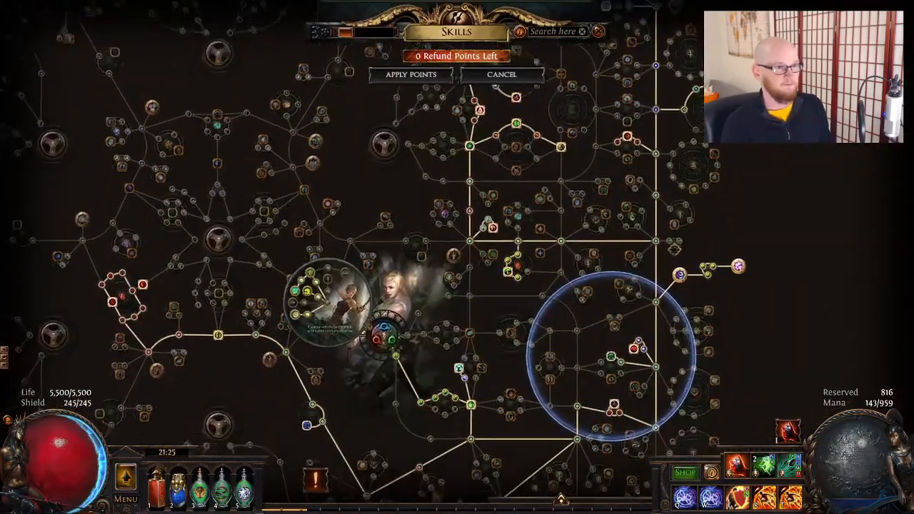
drag(564, 440, 569, 304)
drag(546, 206, 526, 308)
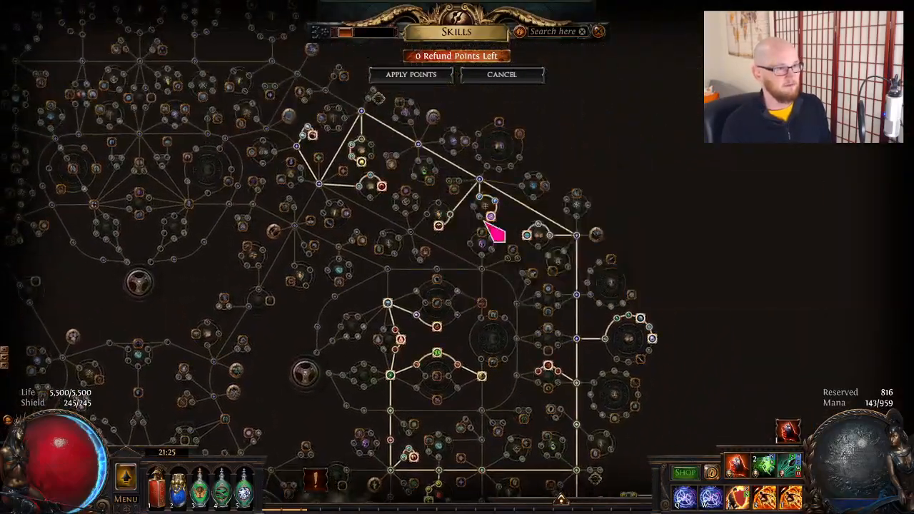
key(p)
Switch back to Path of Building and set the class to Ranger with the Deadeye ascendancy
key(alt+Tab)
click(532, 16)
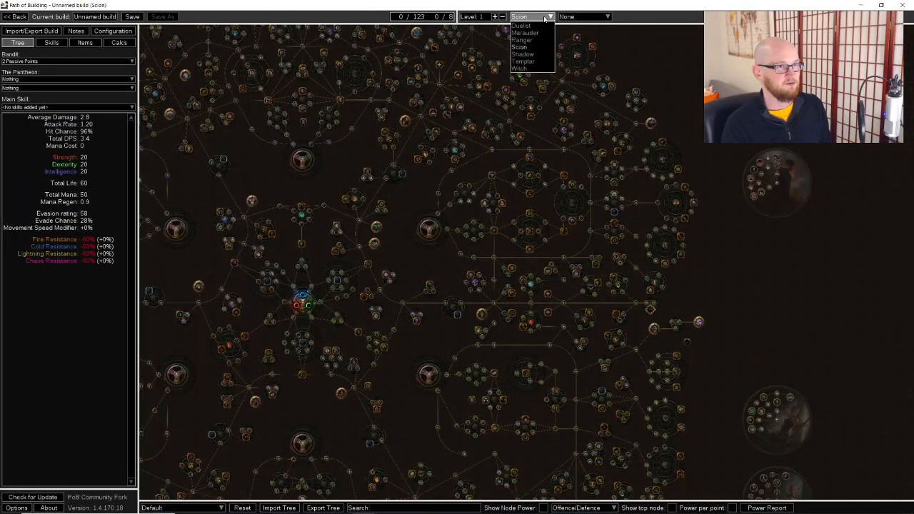
click(529, 39)
click(585, 16)
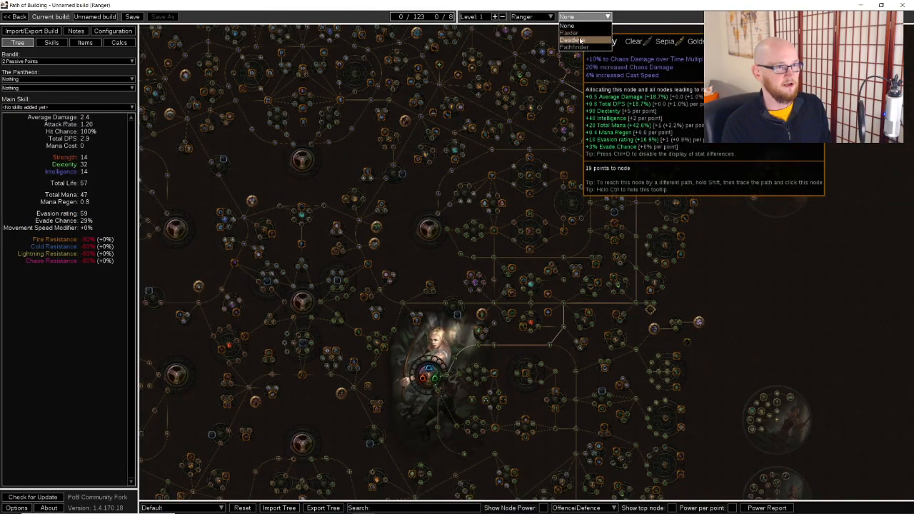
click(581, 40)
click(585, 16)
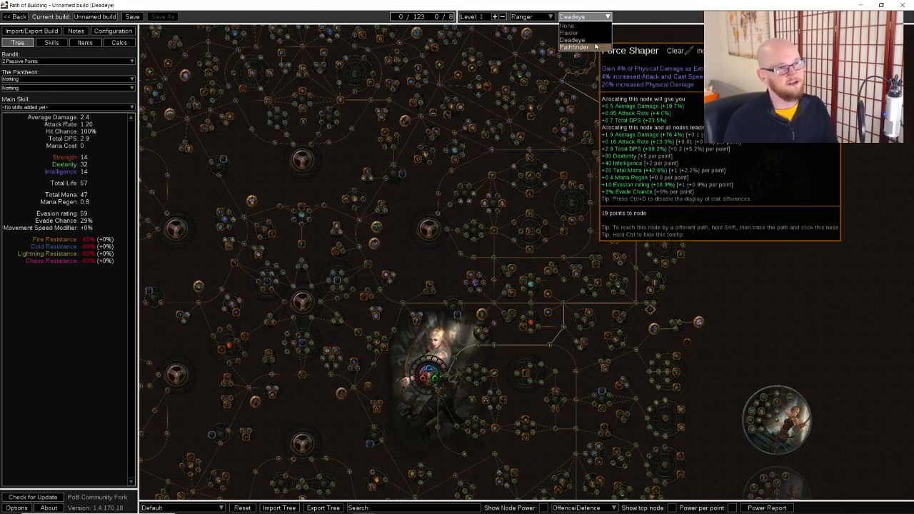
click(593, 41)
Allocate the path from the Ranger start through the first cluster's notable and on to the two small notable clusters farther east
drag(653, 362, 711, 205)
scroll(711, 205, up, 5)
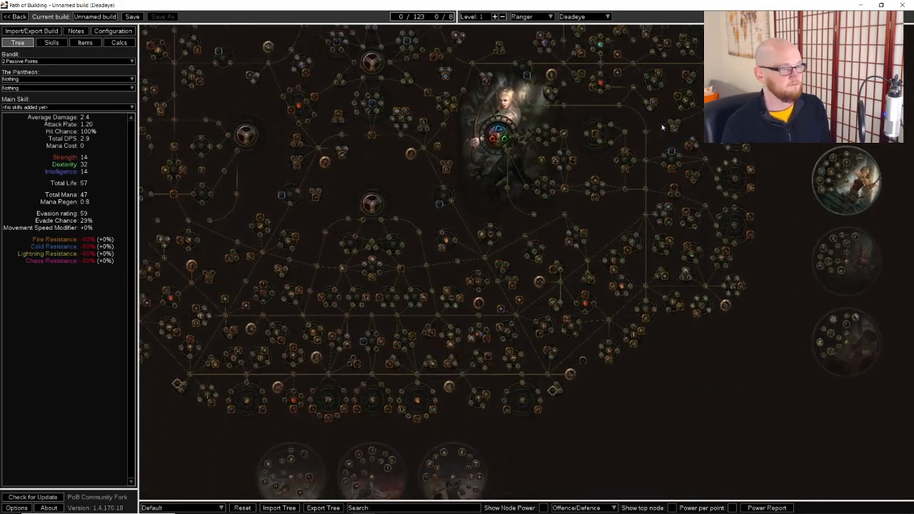
click(538, 194)
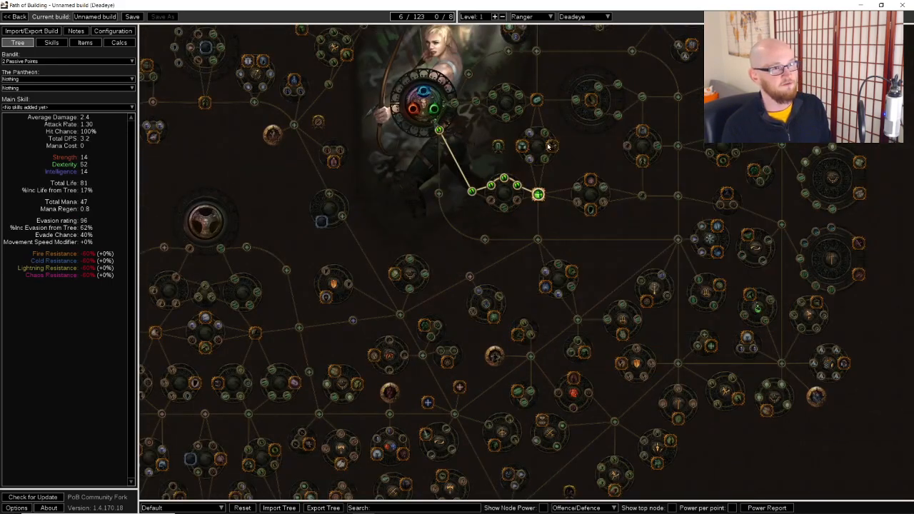
drag(548, 147, 483, 105)
click(663, 152)
drag(663, 152, 505, 223)
click(536, 151)
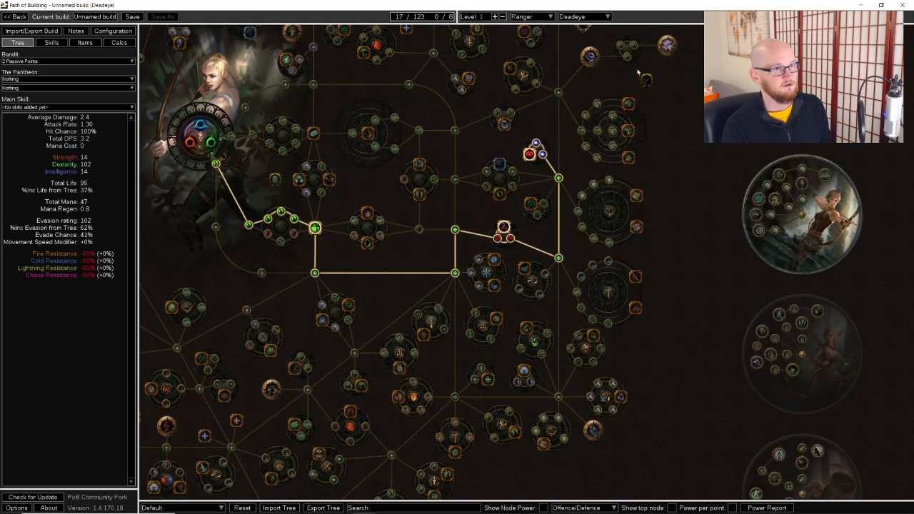
Allocate the outermost keystone-sized nodes on the tree's east edge and the branch with the red notable southeast of the Ranger start
click(672, 41)
mouse_move(271, 393)
mouse_down()
mouse_move(307, 316)
mouse_move(366, 238)
mouse_up()
click(366, 238)
click(445, 257)
Extend the path west from the Ranger area to include the jewel socket and the red node wheel southwest of the Scion start
drag(322, 155, 358, 202)
click(229, 147)
drag(302, 157, 552, 333)
click(214, 153)
Allocate the two small notable clusters along the horizontal path north of the Ranger start and the green notable above them
drag(667, 241, 367, 388)
click(443, 263)
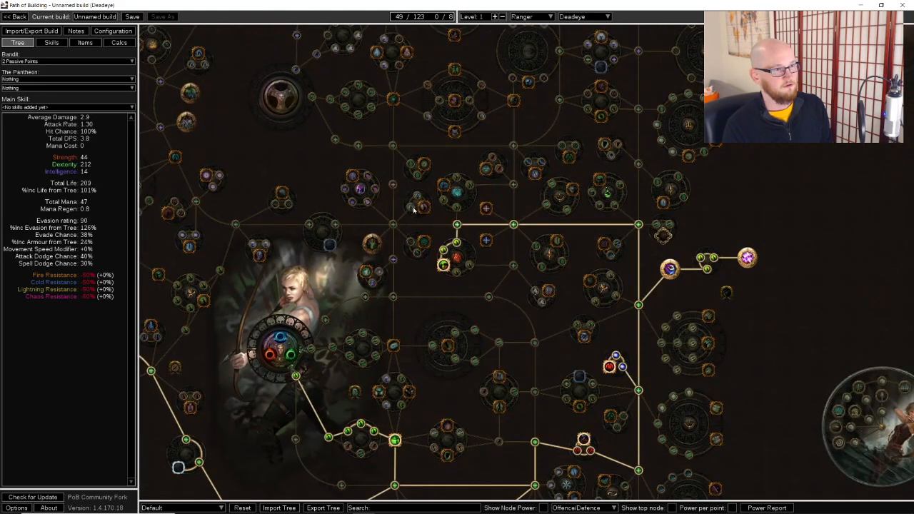
drag(602, 176, 597, 271)
click(451, 168)
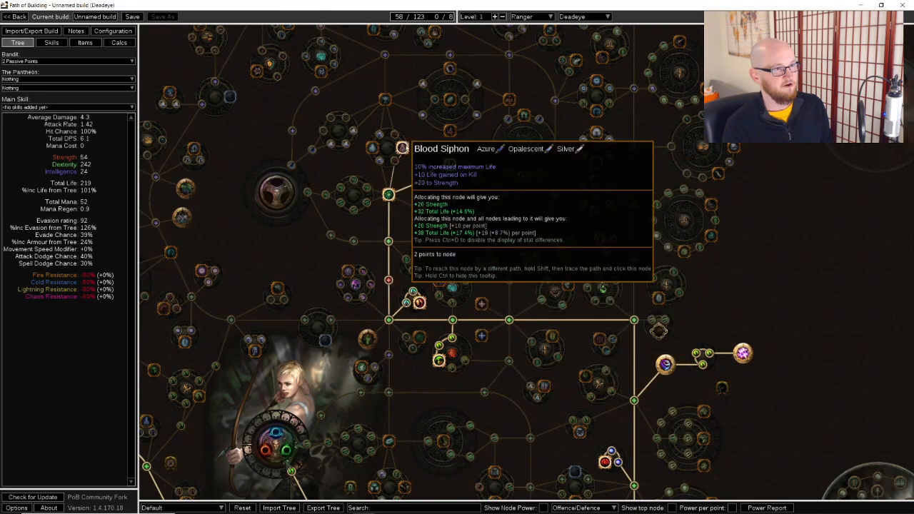
Allocate Blood Siphon and the path beyond it to the two notables in the cluster north of the green notable
click(450, 130)
click(450, 100)
Allocate the northward path along the east edge with the large wheel's two upper notables, the jewel socket and the red notable beside it
click(635, 147)
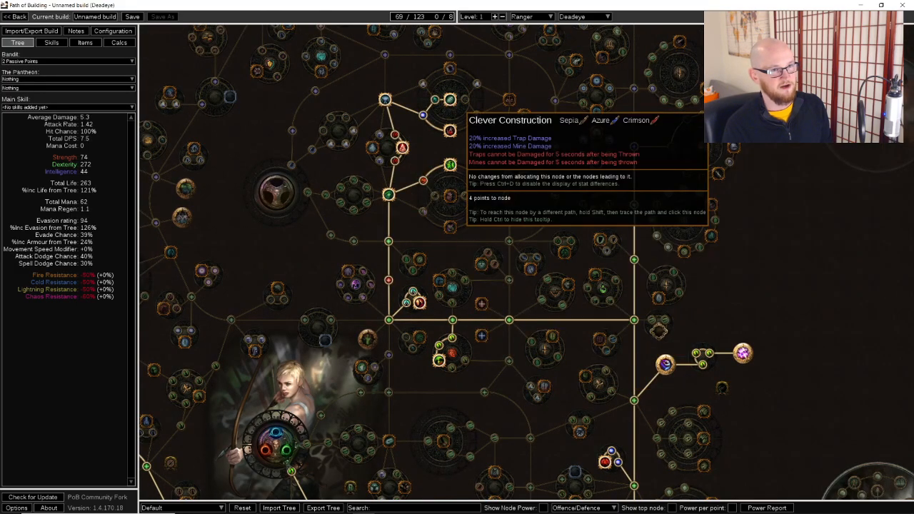
click(735, 148)
click(597, 182)
click(600, 166)
scroll(675, 286, up, 4)
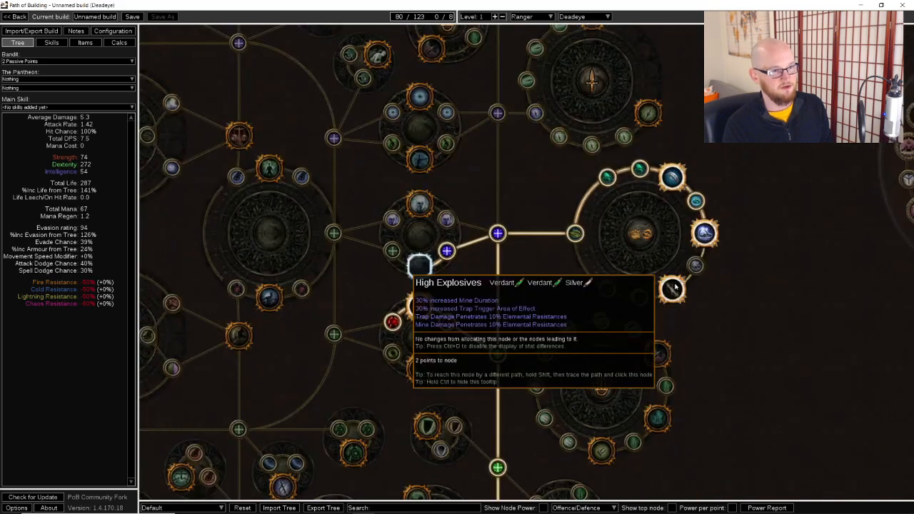
click(672, 288)
click(696, 266)
Allocate the notables in the next two clusters along the path toward the tree's northeast corner
scroll(743, 218, down, 5)
drag(745, 216, 748, 298)
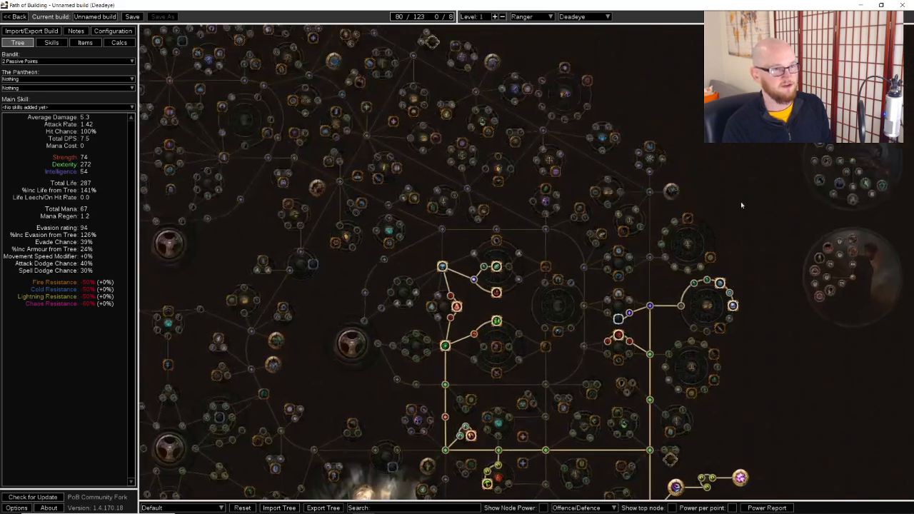
click(596, 191)
click(593, 130)
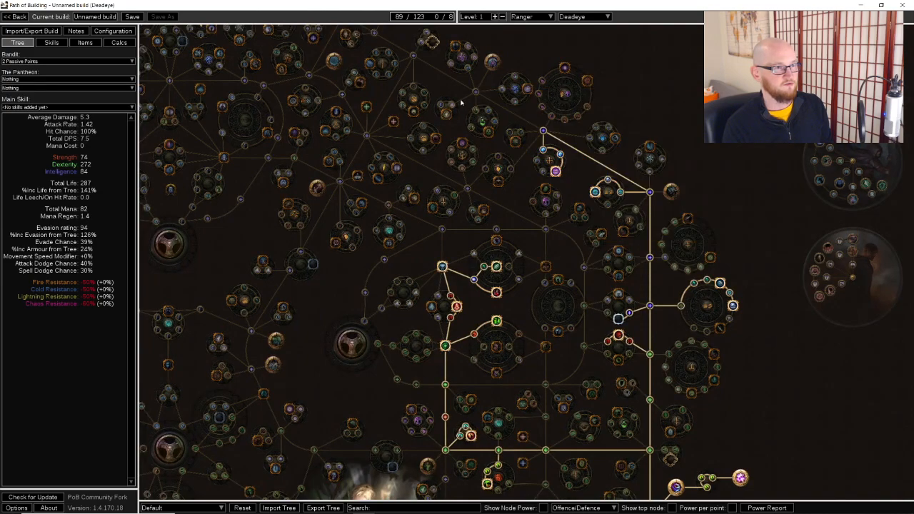
Extend the northeastern path farther northwest to take the notables in its next two clusters and Throatseeker
click(411, 109)
click(427, 141)
click(423, 151)
click(359, 82)
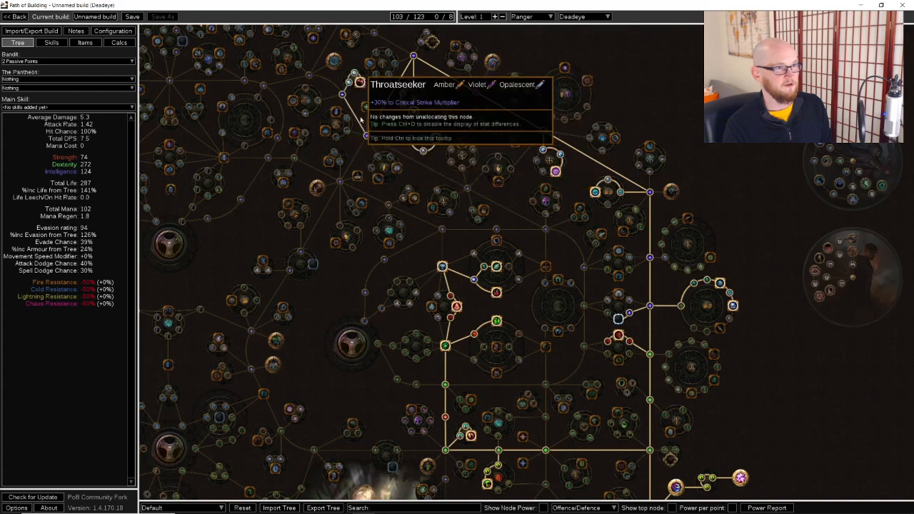
Allocate the remaining life nodes of the red wheel southwest of the Scion start
scroll(747, 212, down, 2)
drag(746, 212, 748, 100)
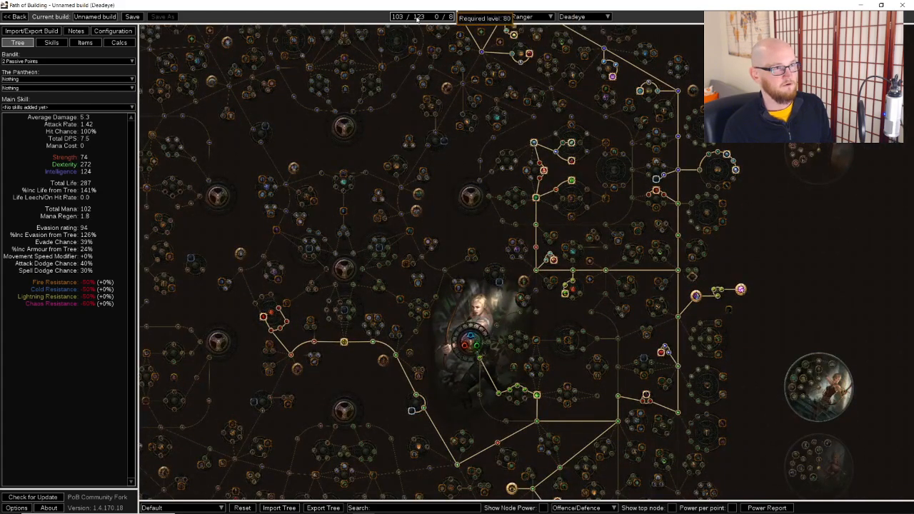
drag(644, 334, 651, 280)
drag(768, 319, 723, 350)
drag(453, 143, 549, 115)
drag(281, 293, 429, 184)
click(413, 179)
click(419, 178)
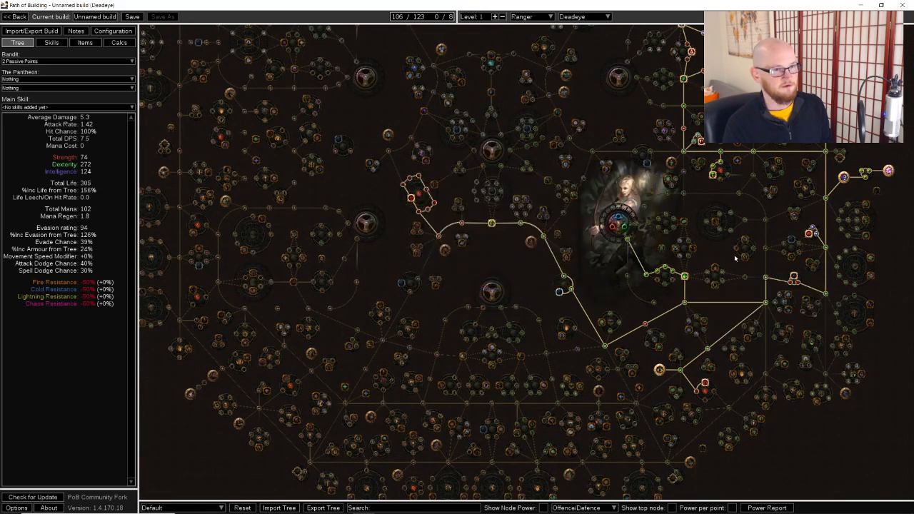
Allocate the jewel socket beside the small notable cluster east of the Ranger start
drag(746, 277, 670, 210)
scroll(646, 161, up, 2)
drag(620, 105, 523, 135)
drag(614, 213, 630, 152)
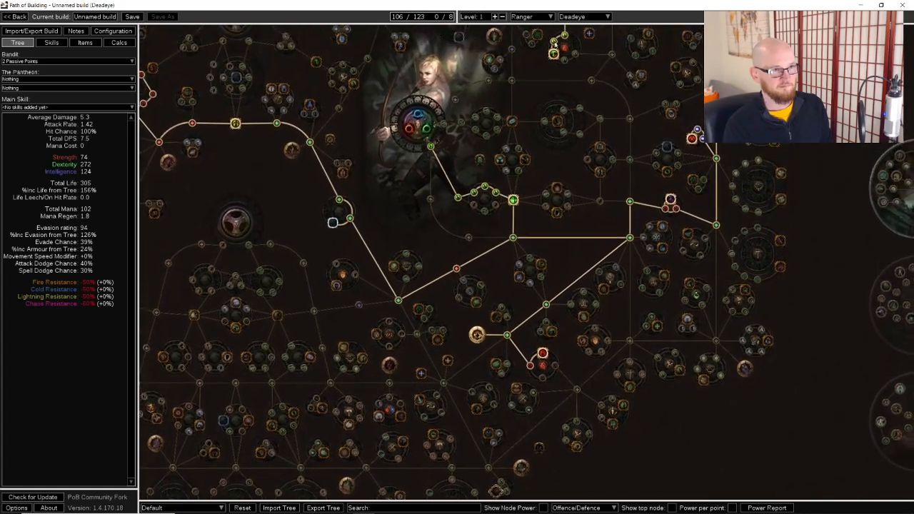
click(666, 146)
click(85, 43)
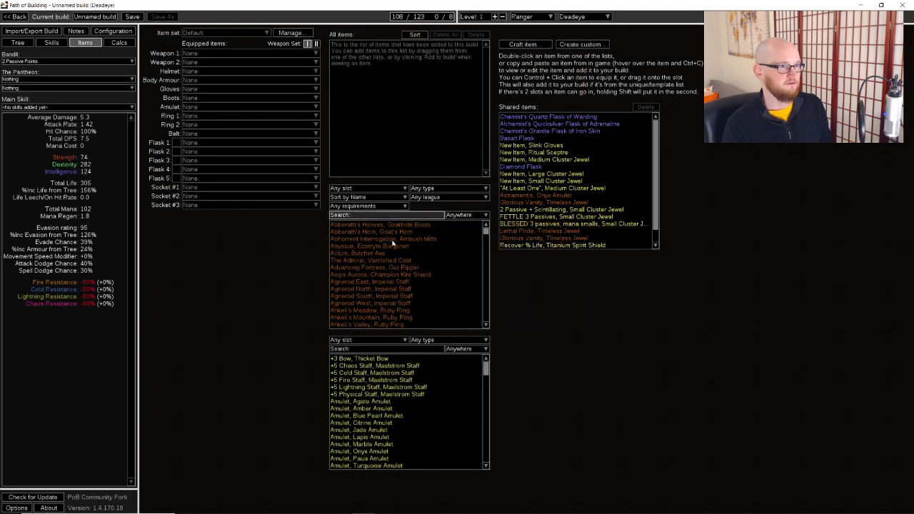
click(20, 43)
drag(436, 236, 428, 262)
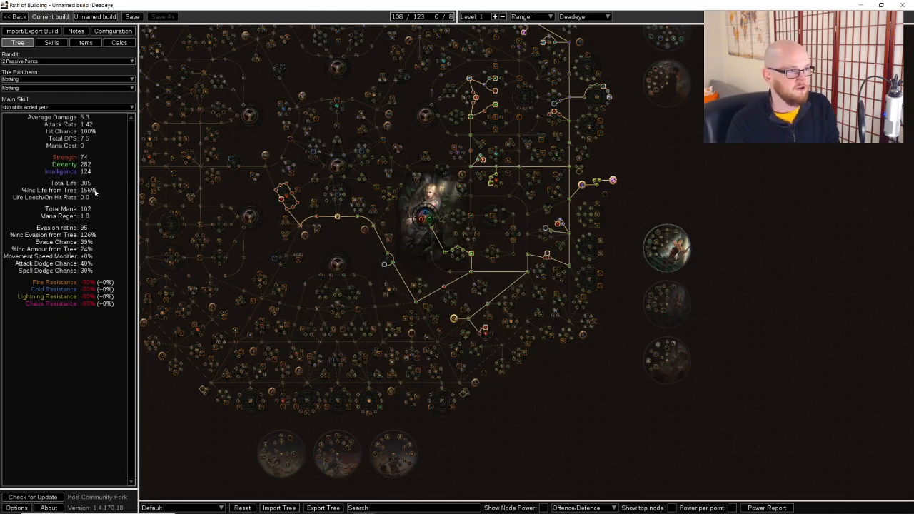
Allocate the rest of the red life cluster southeast of the Ranger start and the red life nodes of the northeastern shield cluster
scroll(611, 306, up, 4)
click(380, 343)
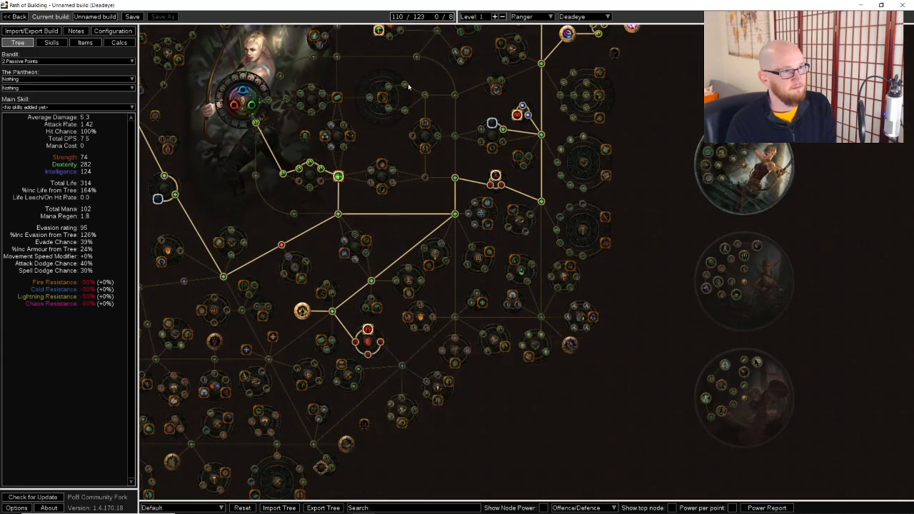
drag(413, 91, 411, 310)
drag(438, 164, 490, 506)
scroll(430, 337, up, 3)
click(416, 335)
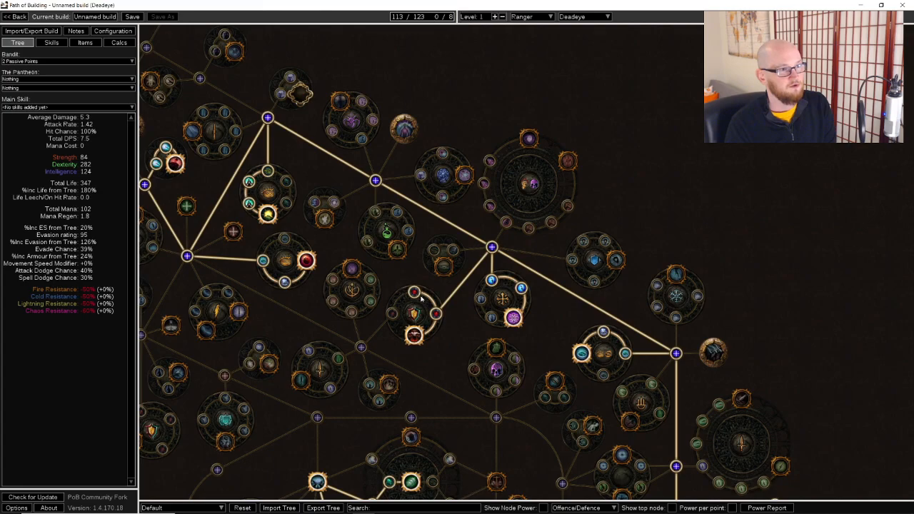
Set the character level to 90, and lower it to 88
scroll(427, 284, down, 3)
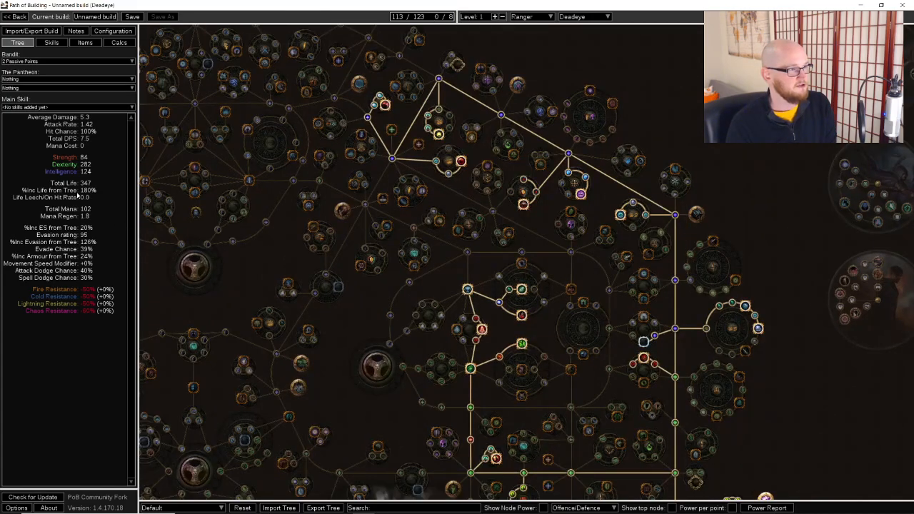
drag(543, 383, 549, 313)
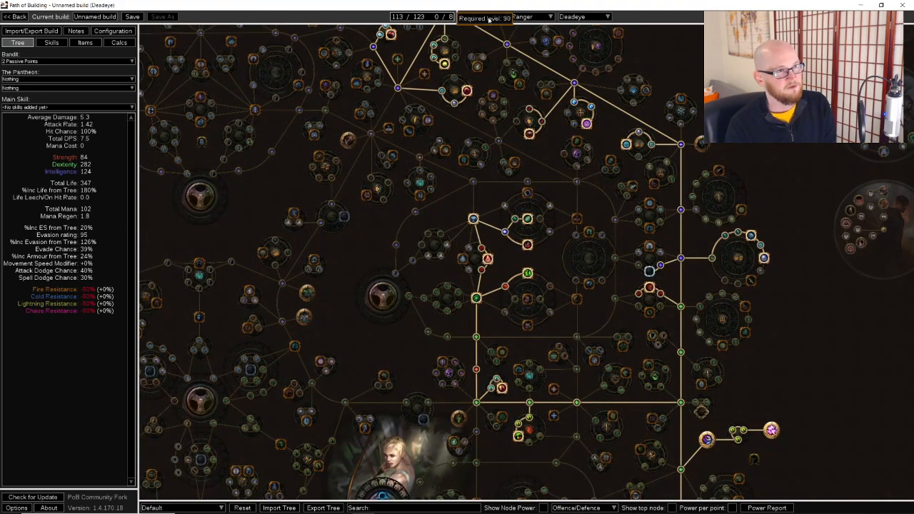
text(90)
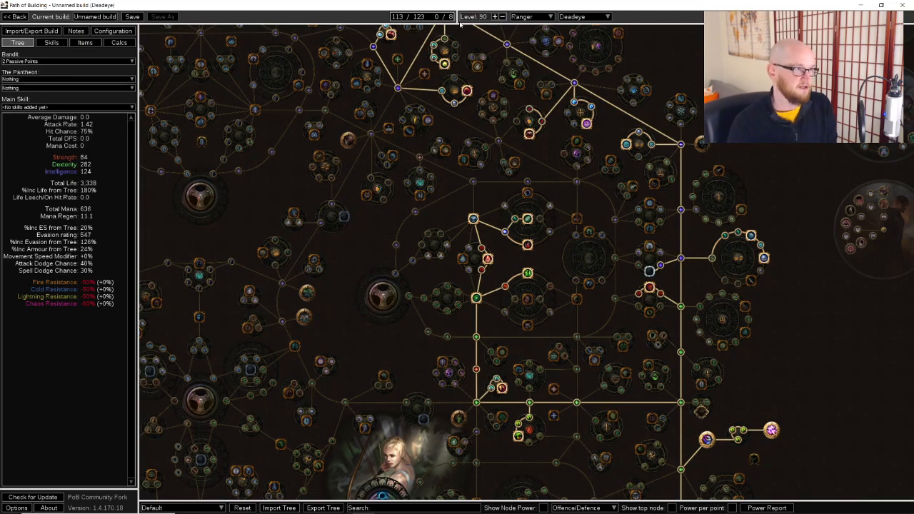
scroll(424, 214, down, 2)
drag(842, 352, 839, 353)
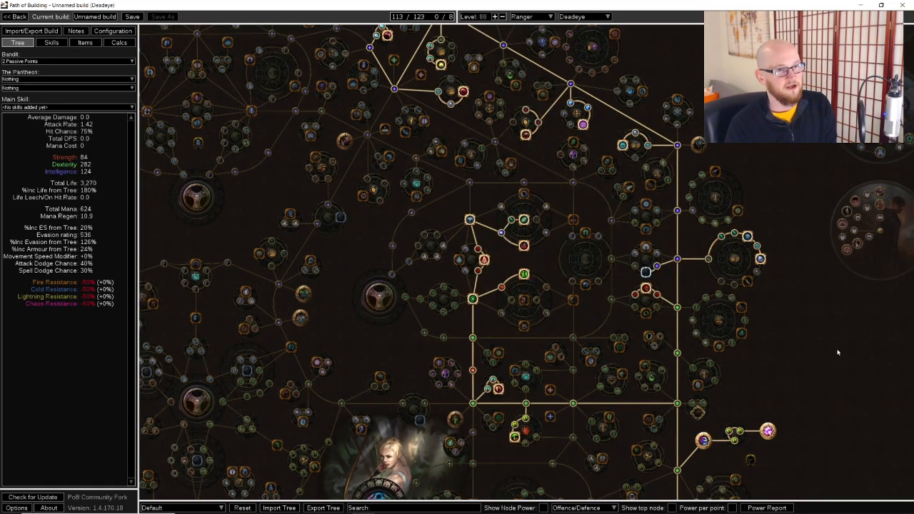
Allocate Gathering Winds and Powerful Precision in the Deadeye ascendancy tree
scroll(646, 272, down, 2)
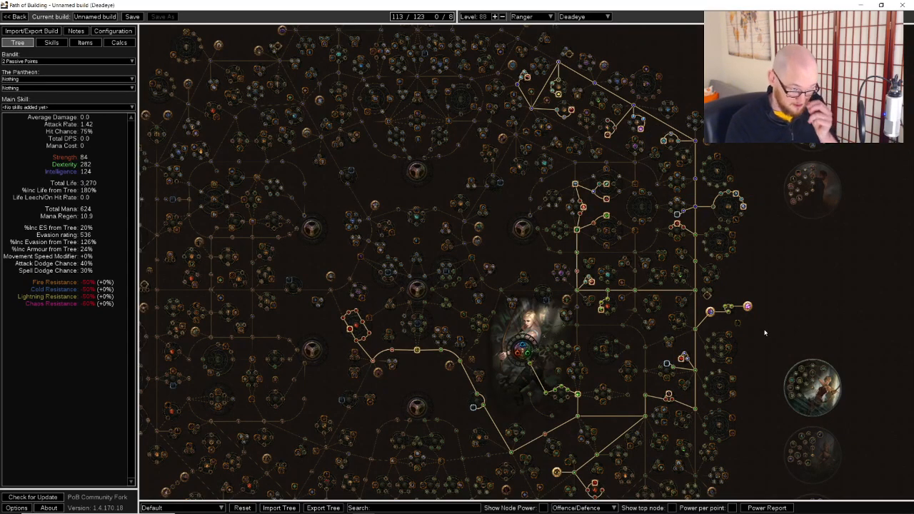
scroll(765, 332, up, 2)
scroll(714, 229, up, 2)
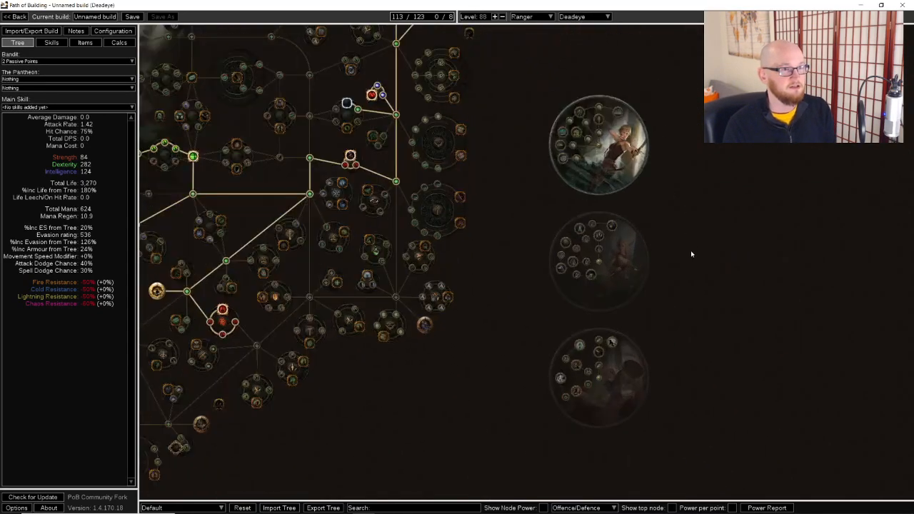
scroll(691, 252, up, 2)
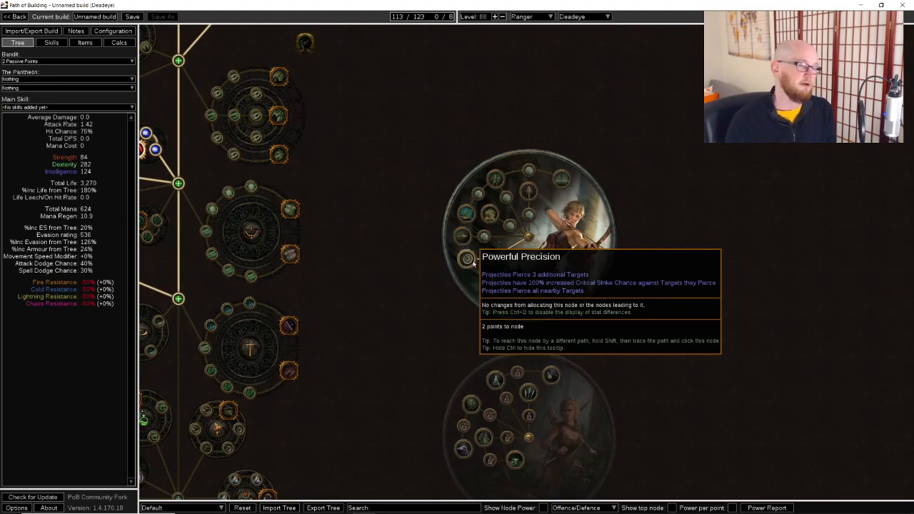
scroll(496, 208, up, 2)
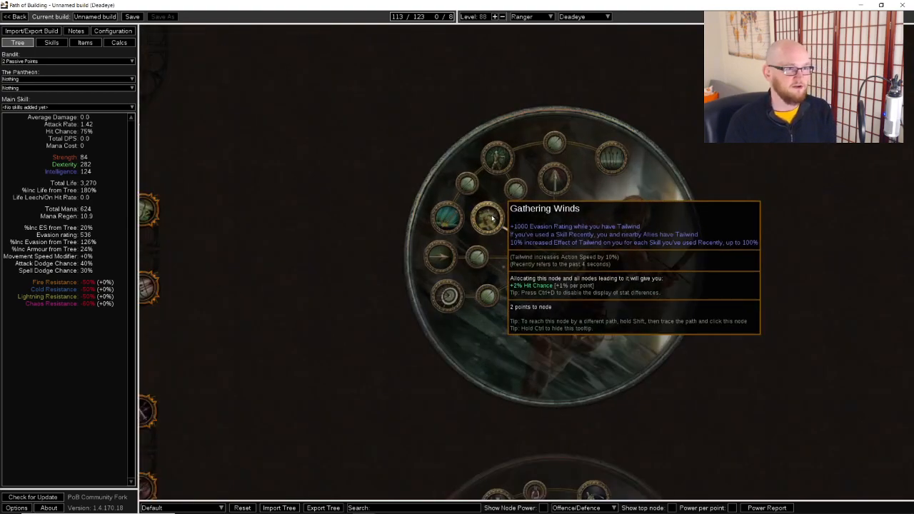
click(492, 220)
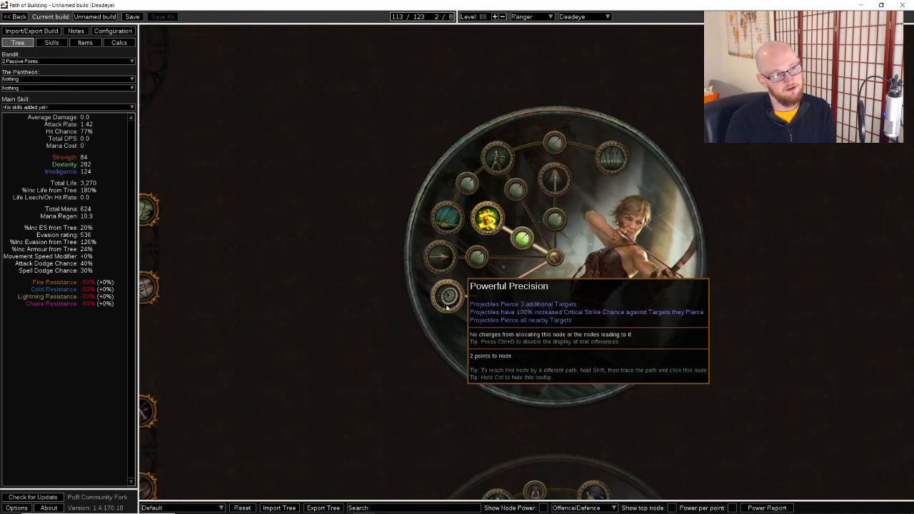
click(449, 299)
scroll(448, 299, down, 3)
scroll(449, 299, up, 2)
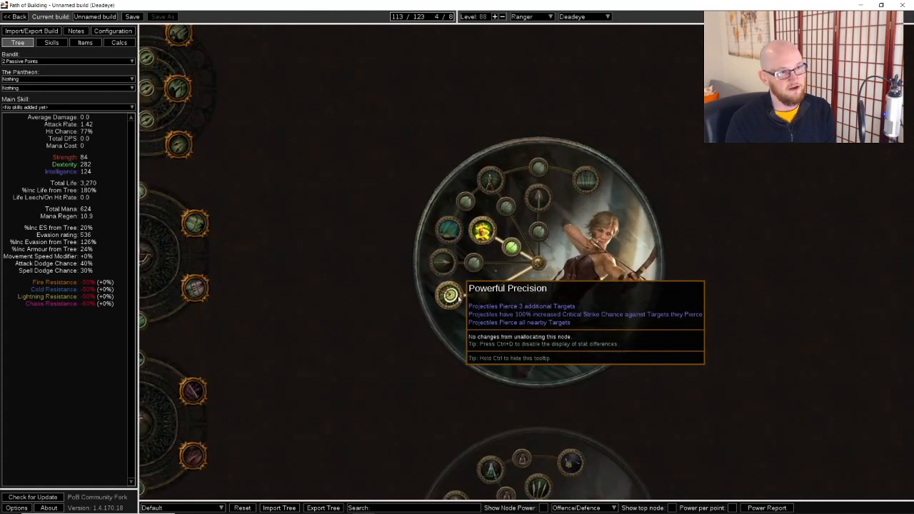
Allocate Far Shot and Ricochet in the Deadeye ascendancy tree
click(491, 184)
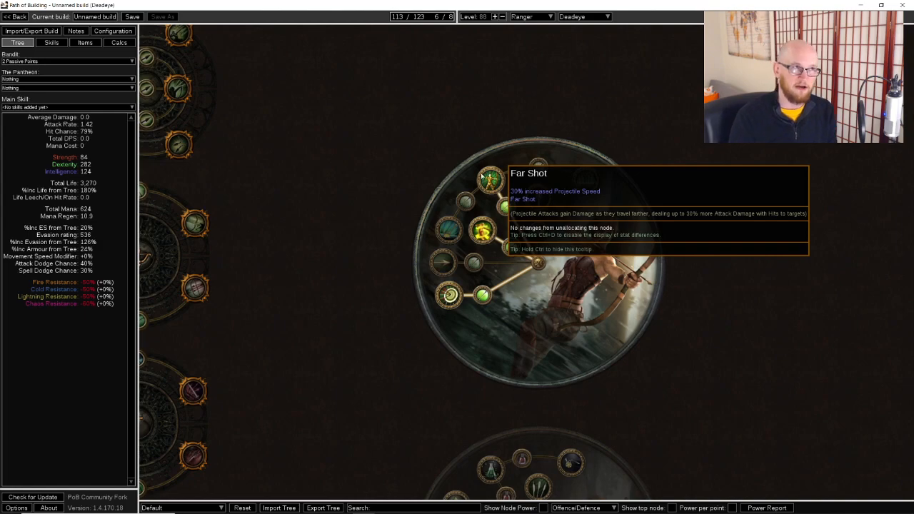
click(449, 231)
Create a socket group with the Ethereal Knives gem and add High-Impact Mine as its first support
click(51, 42)
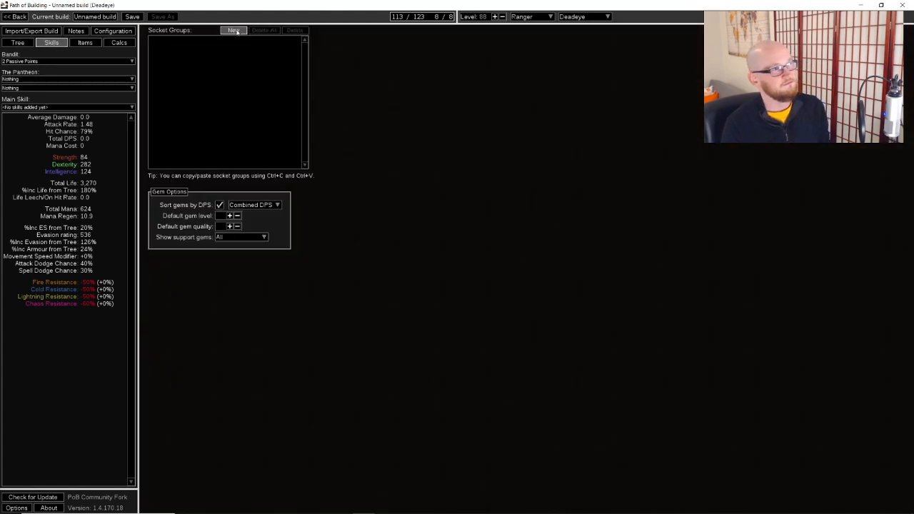
key(ctrl+v)
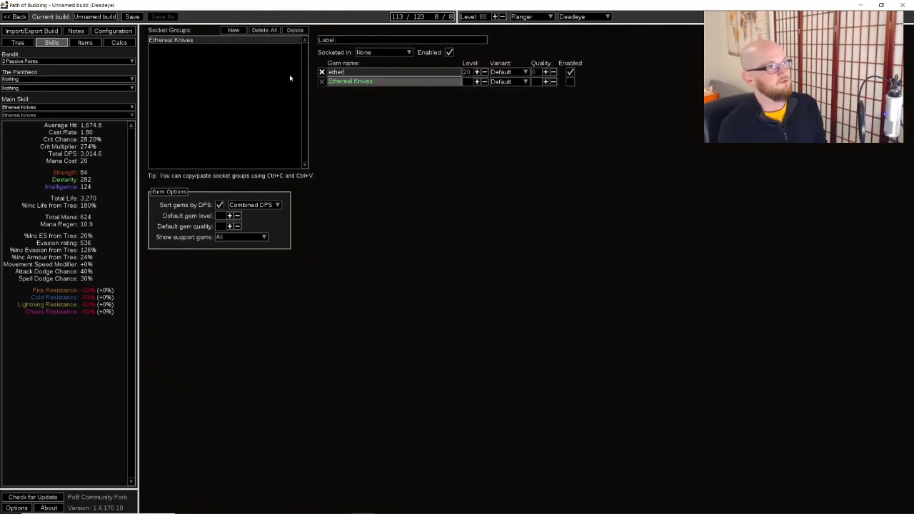
click(408, 82)
text(hig)
key(Down)
click(392, 157)
click(382, 85)
text(high)
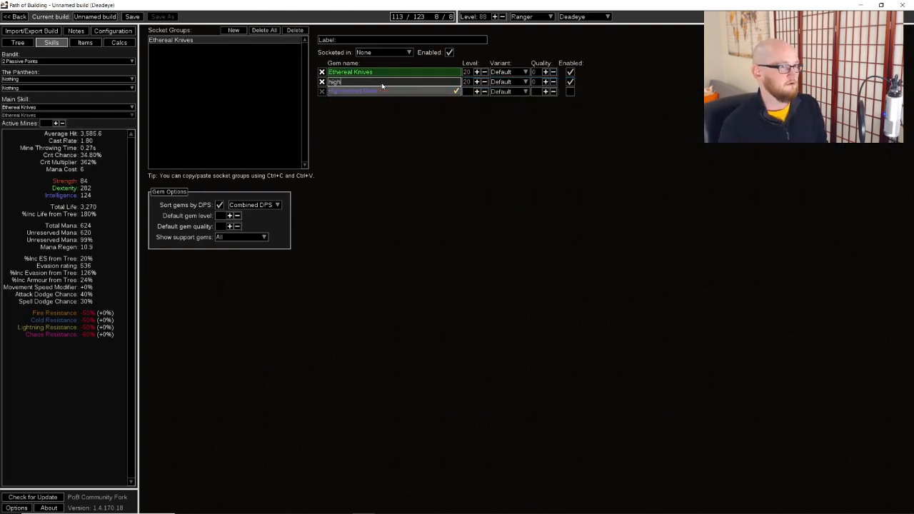
key(Return)
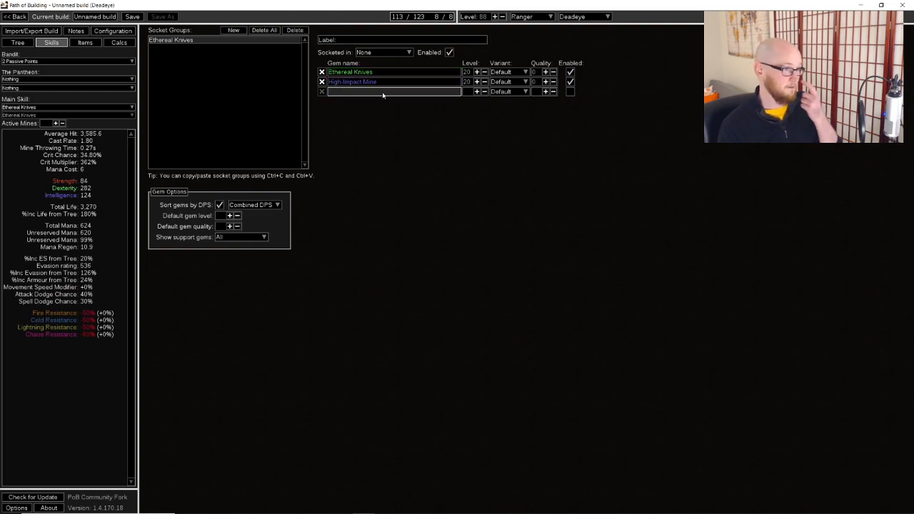
Add the Charged Mines support to the Ethereal Knives socket group
click(384, 94)
text(char)
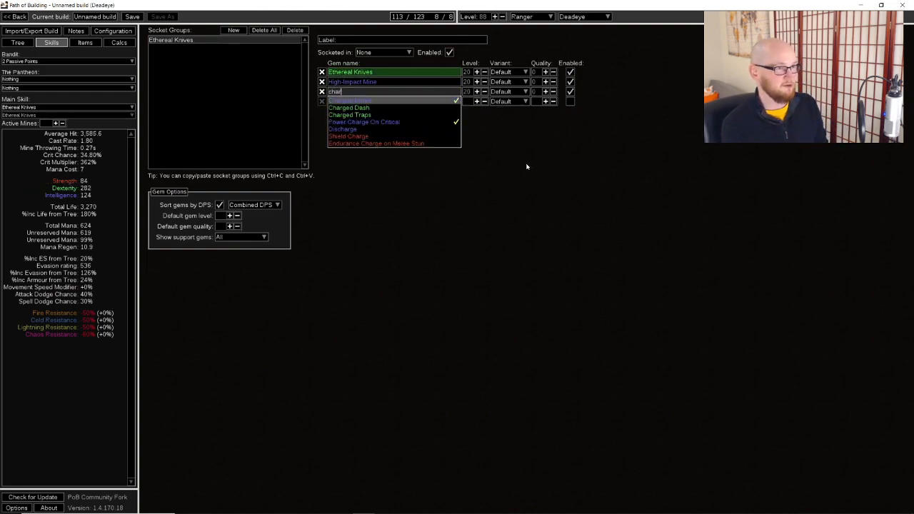
text(ge)
key(Return)
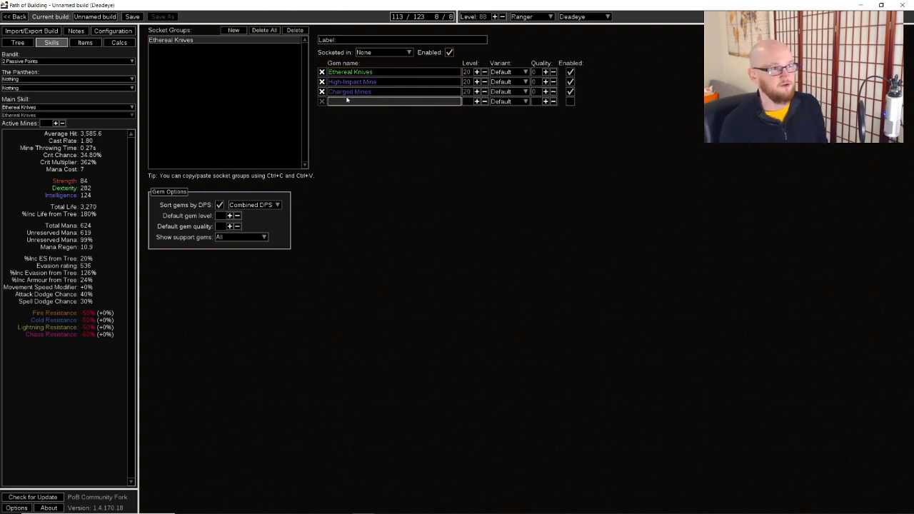
Enable the use of Power Charges and Frenzy Charges in the combat configuration
click(133, 31)
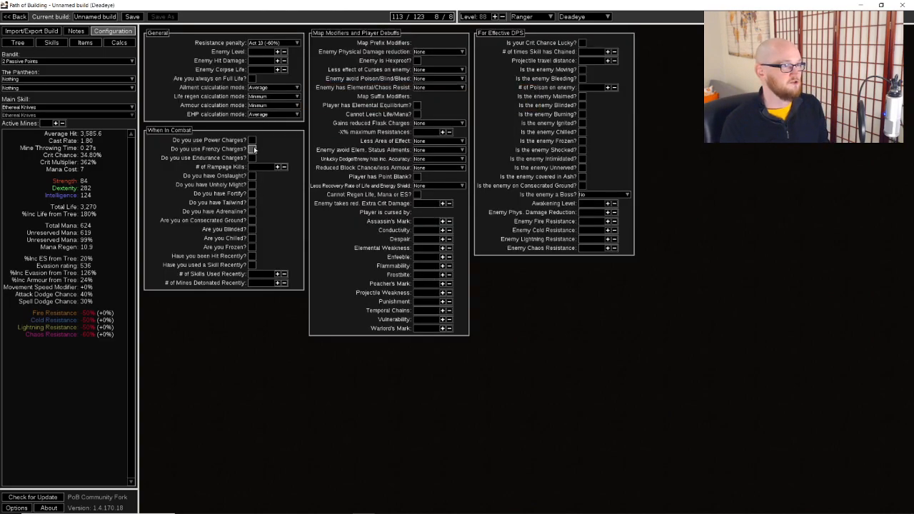
click(252, 148)
click(252, 140)
Complete the Ethereal Knives socket group with the Brutality, Trap and Mine Damage, and Controlled Destruction supports
click(52, 43)
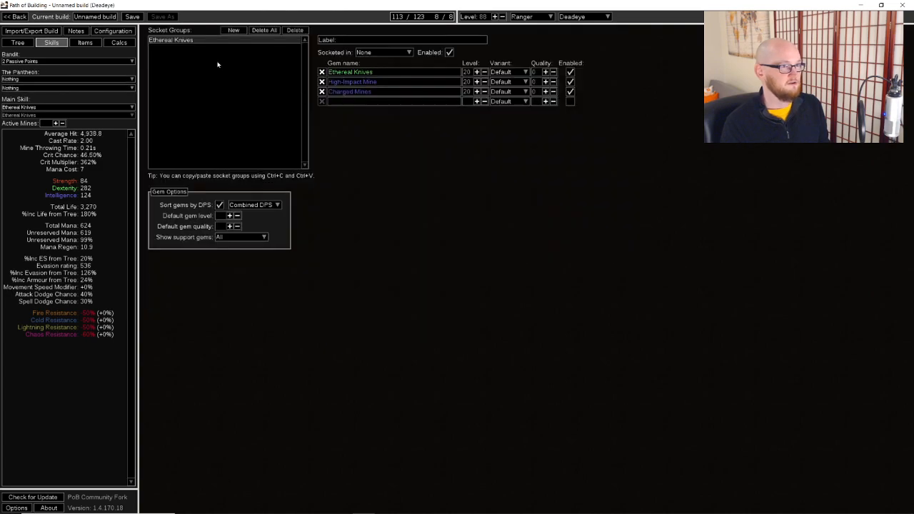
click(360, 102)
text(brutali)
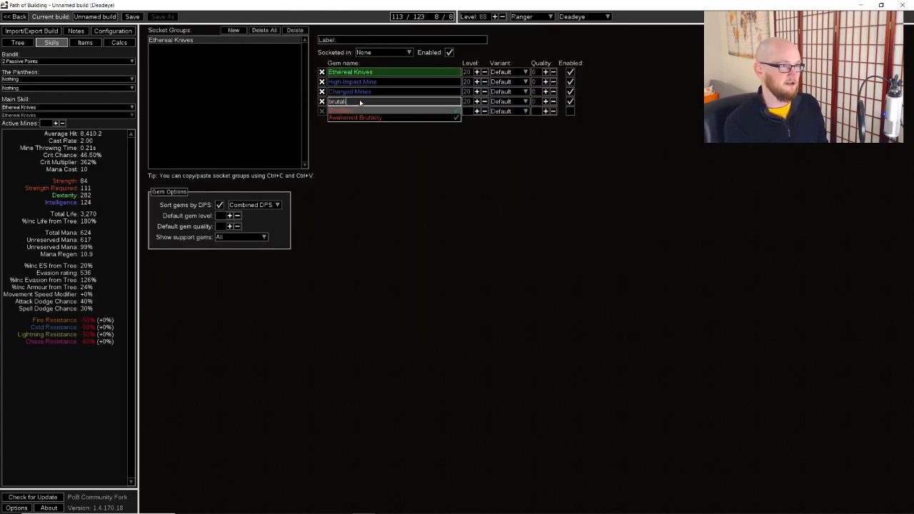
key(Return)
click(394, 111)
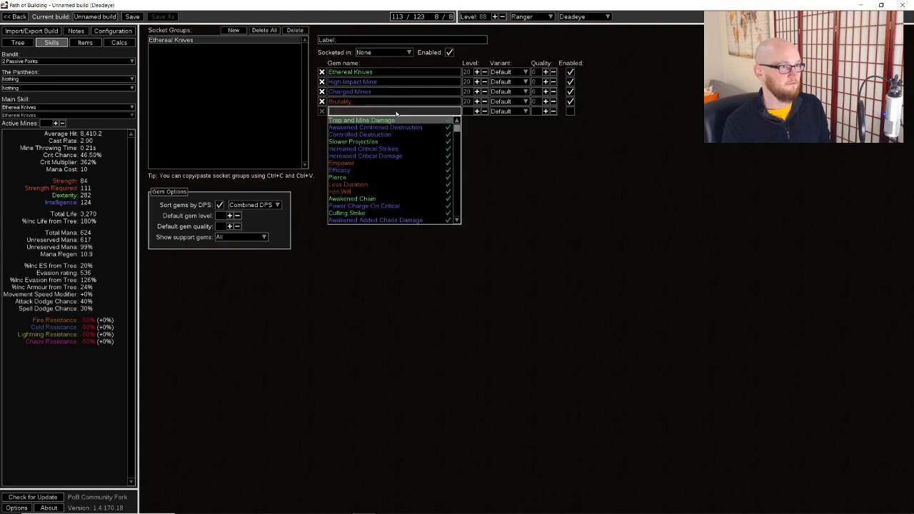
click(379, 119)
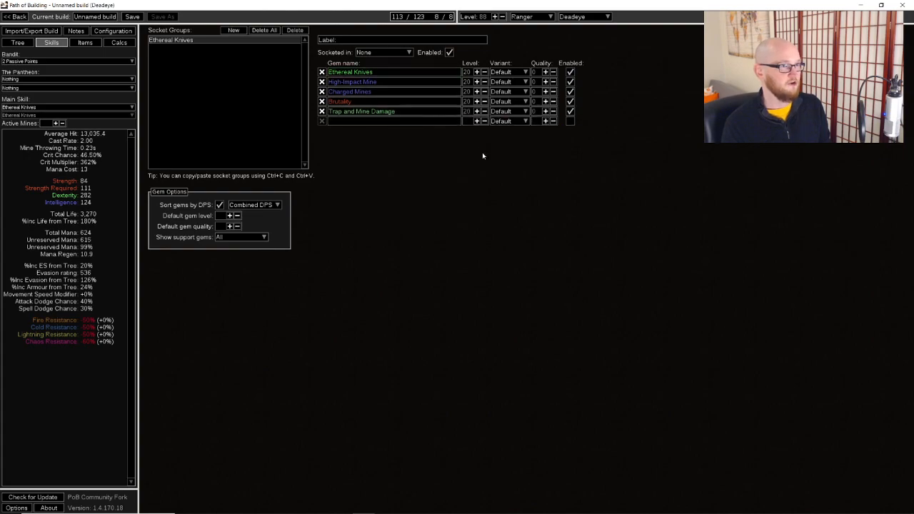
click(413, 121)
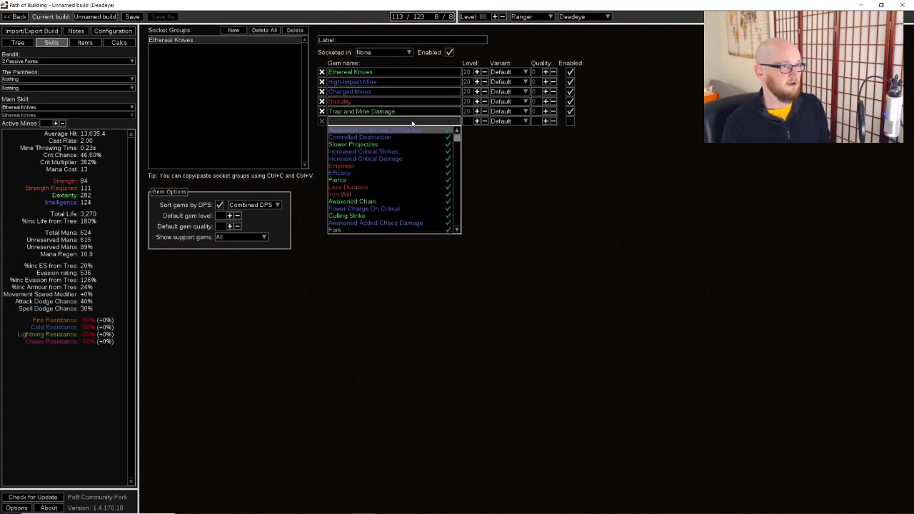
click(378, 139)
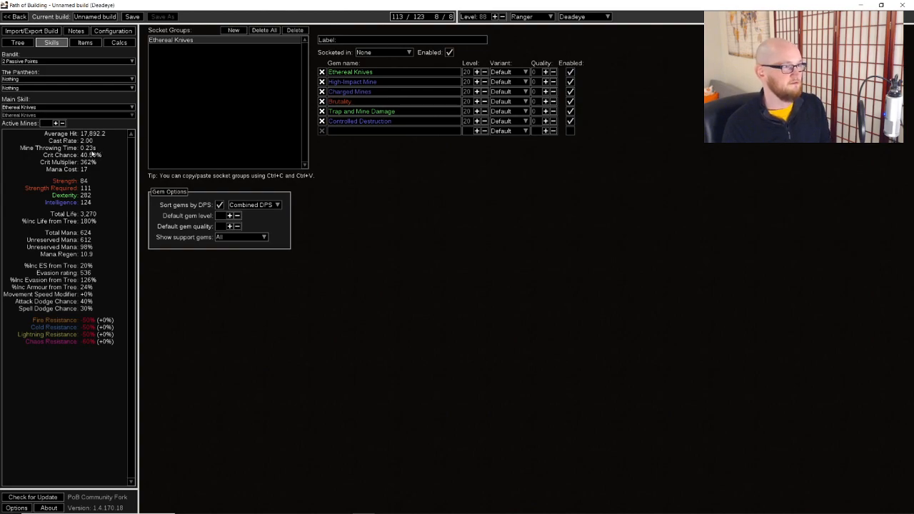
Enable the Tailwind buff in the combat configuration
click(18, 43)
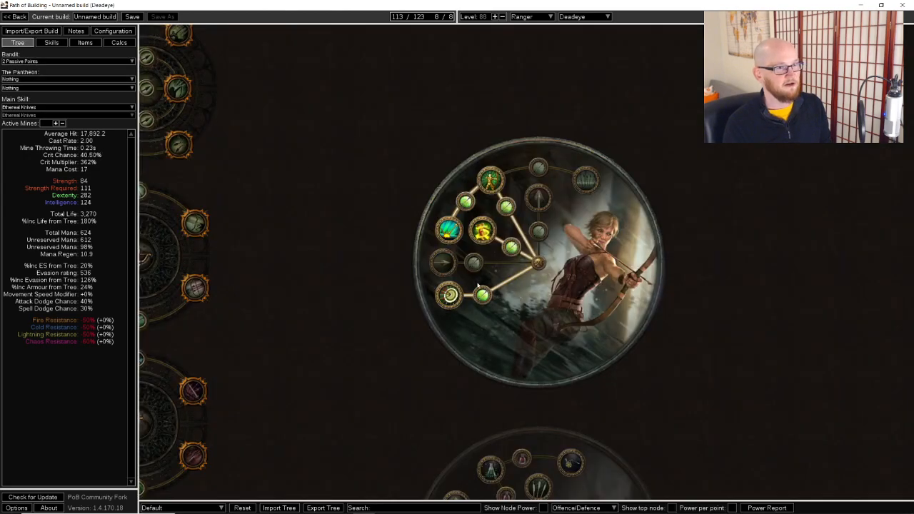
scroll(510, 286, down, 5)
click(113, 31)
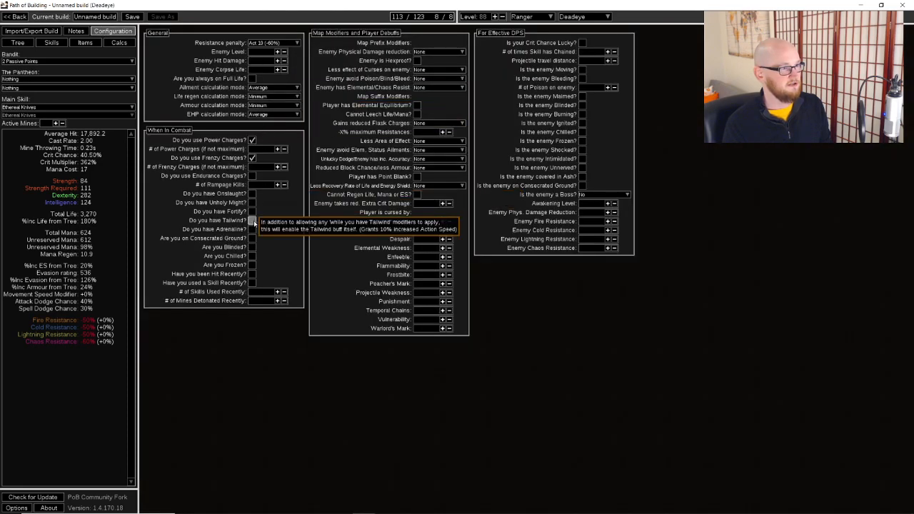
click(252, 221)
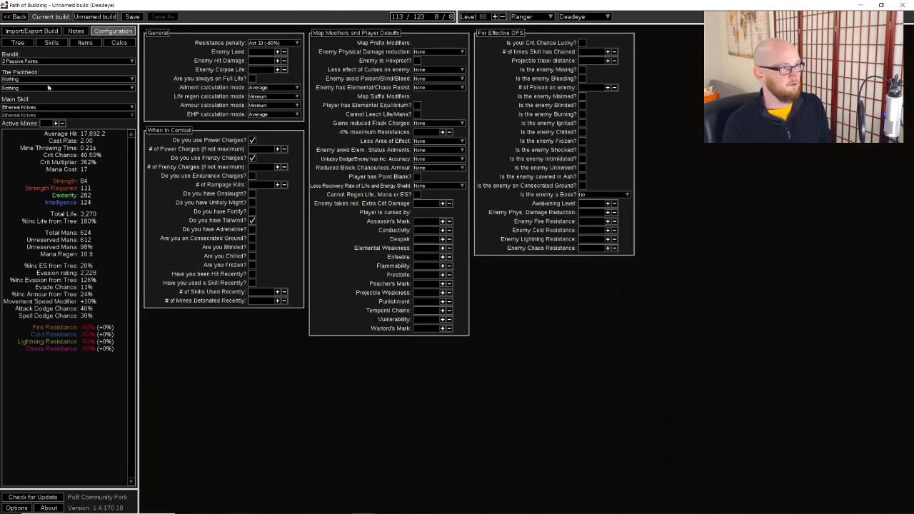
Allocate the Evasion Per Frenzy Charge node and the notable behind it in the cluster east of the Ranger start
click(17, 43)
drag(431, 210, 505, 178)
click(368, 234)
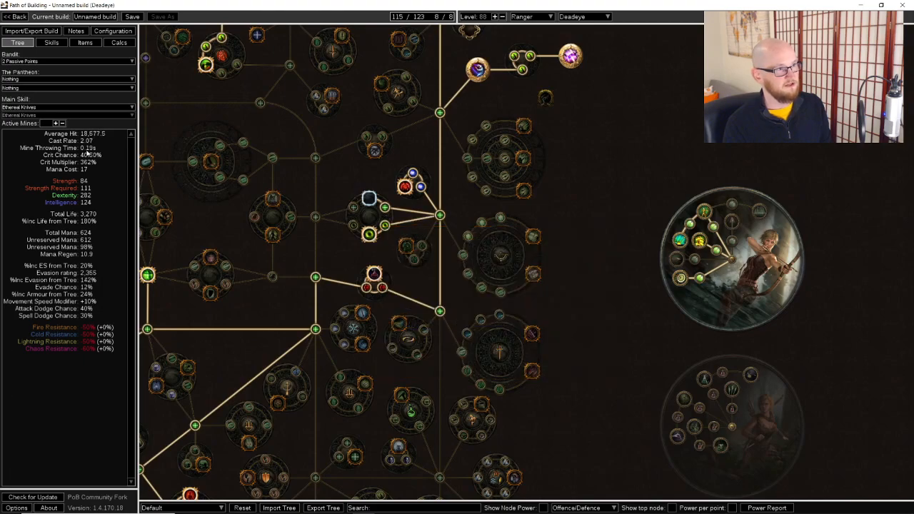
drag(543, 161, 595, 189)
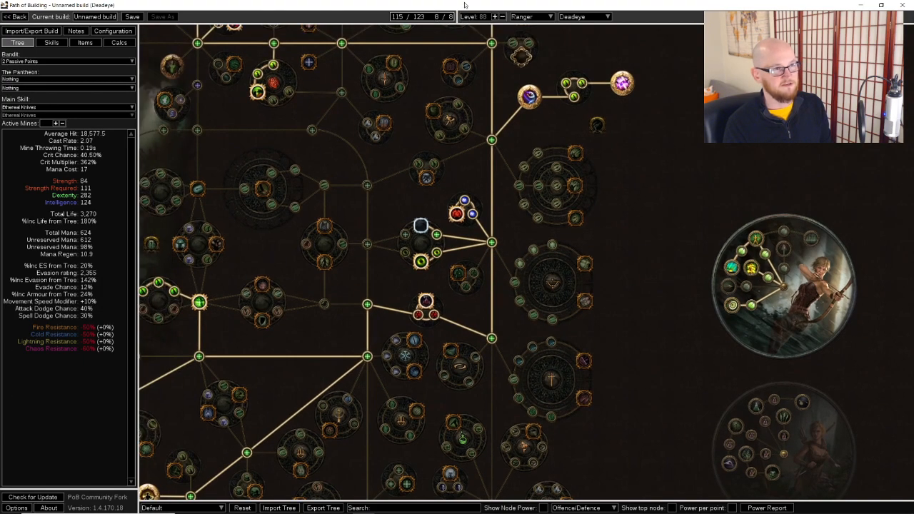
Raise the character level to 92
click(494, 17)
click(494, 16)
click(494, 16)
click(494, 17)
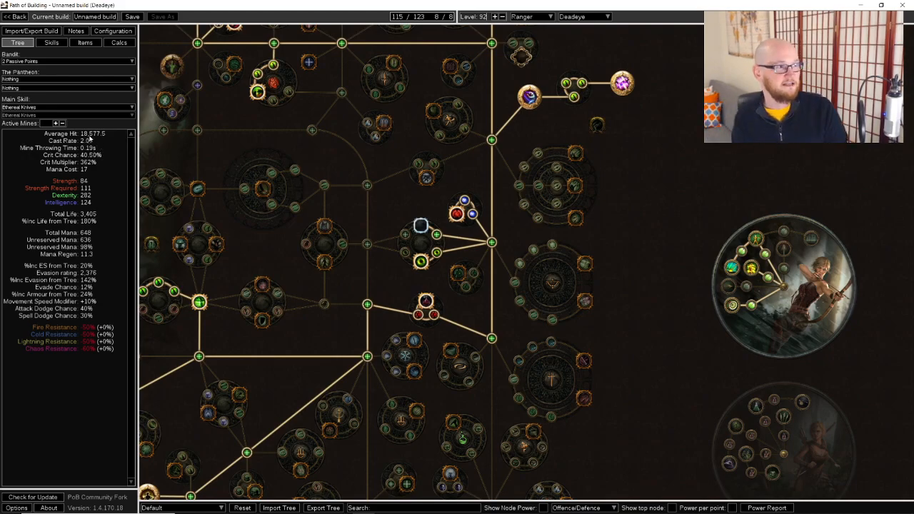
drag(589, 161, 637, 254)
scroll(637, 253, down, 2)
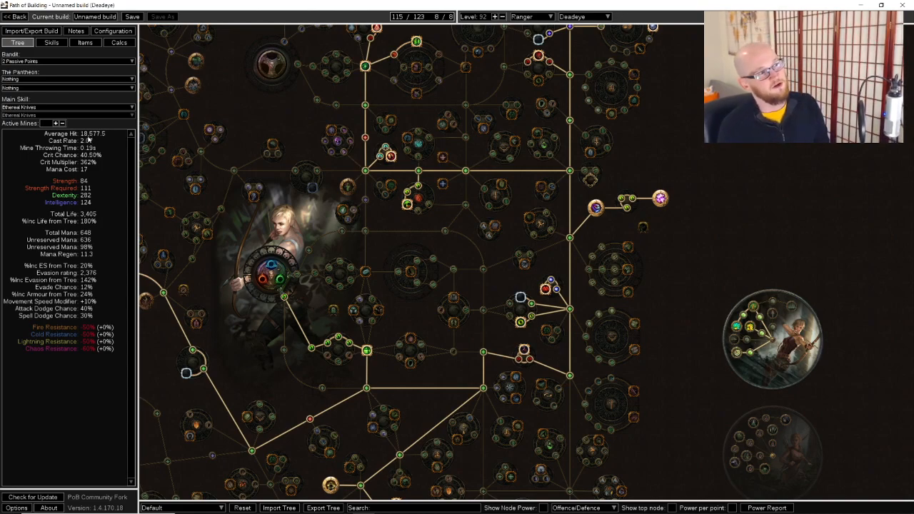
Set the quality of all six gems in the Ethereal Knives socket group to 20
click(59, 45)
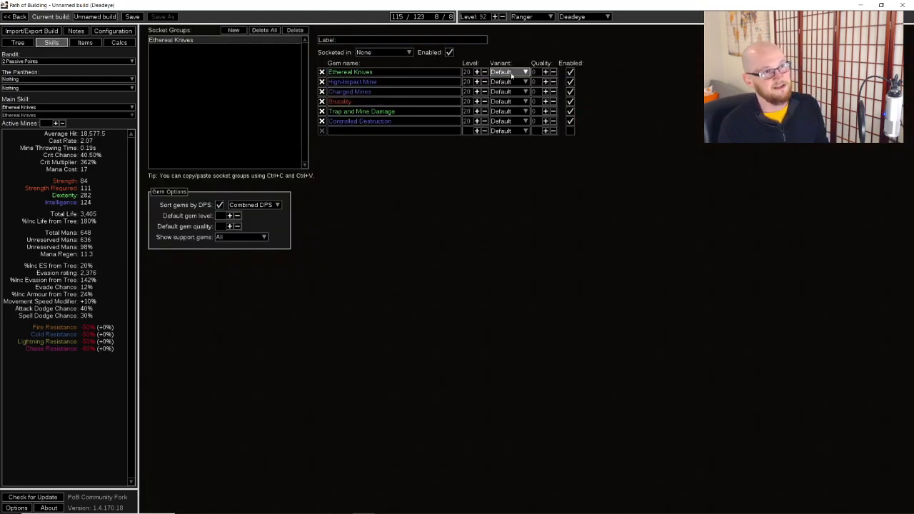
drag(539, 82, 529, 122)
text(2020)
click(538, 102)
text(2)
double_click(540, 112)
text(202020)
click(617, 136)
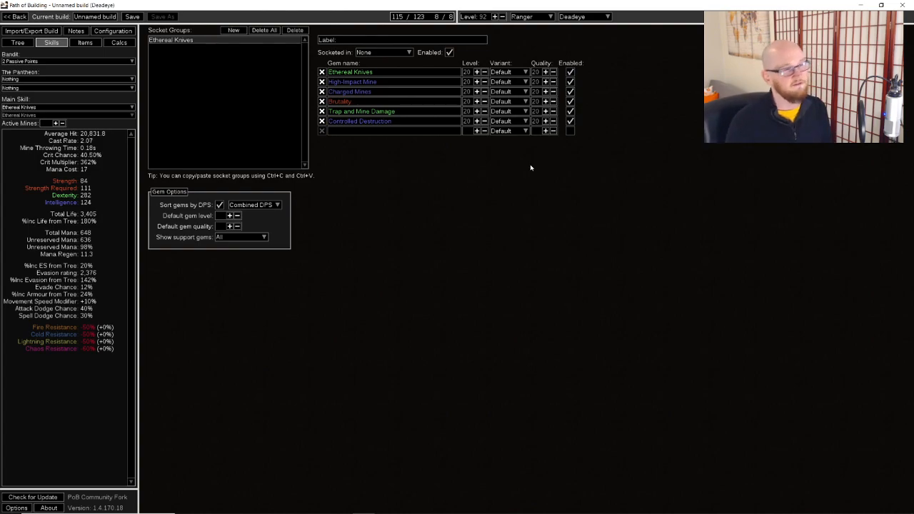
Create a second socket group containing Summon Skitterbots and Herald of Purity
click(234, 30)
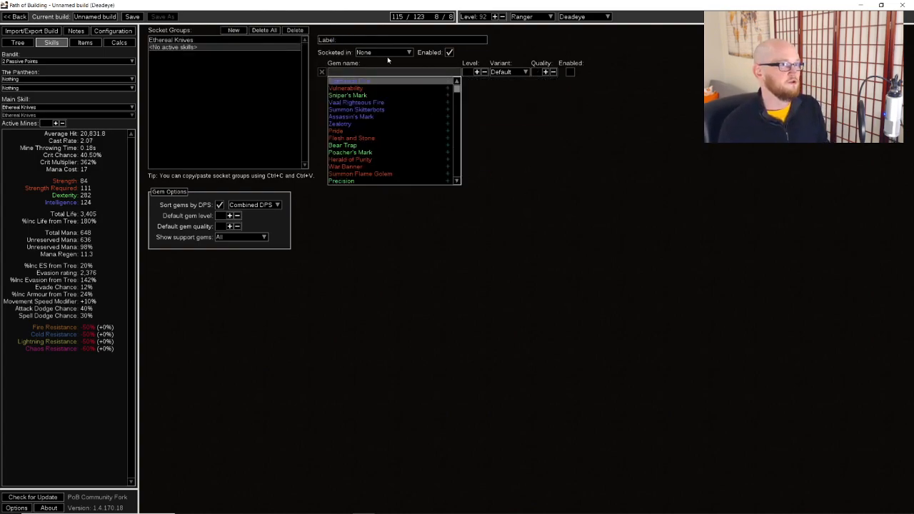
text(skitter)
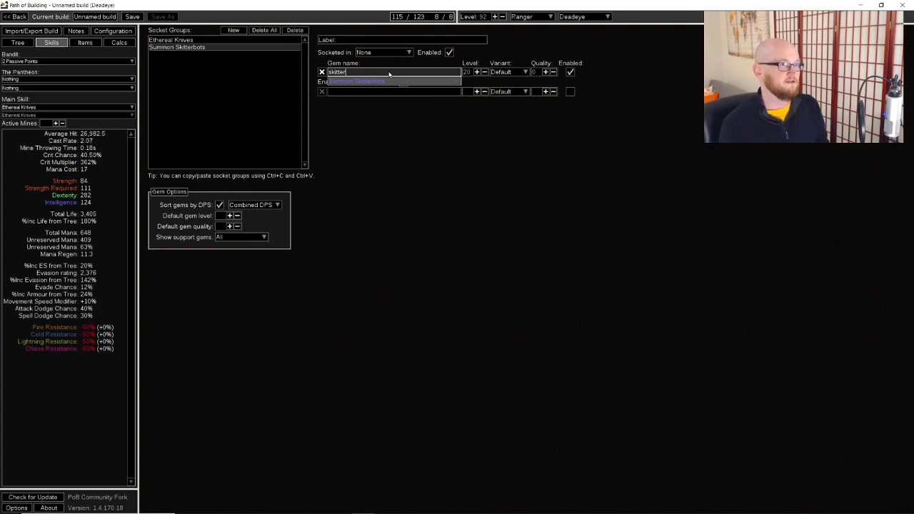
key(Return)
click(412, 92)
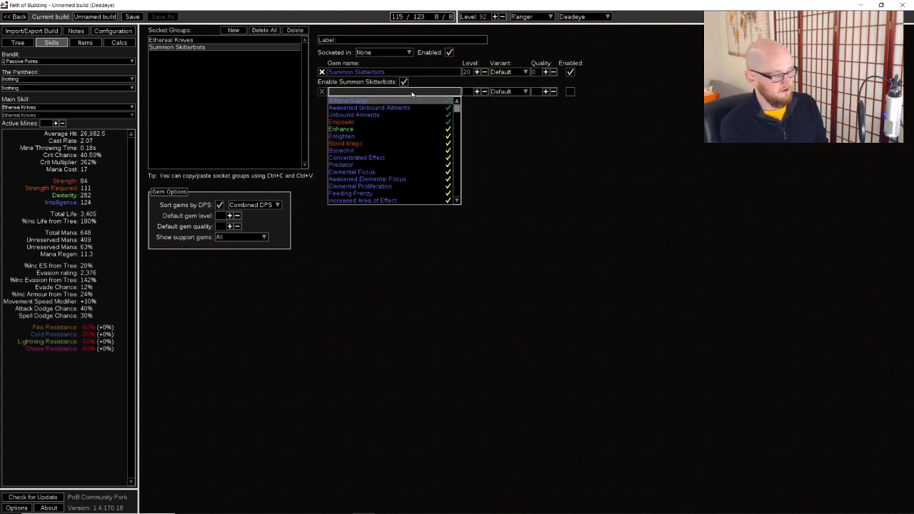
text(heral)
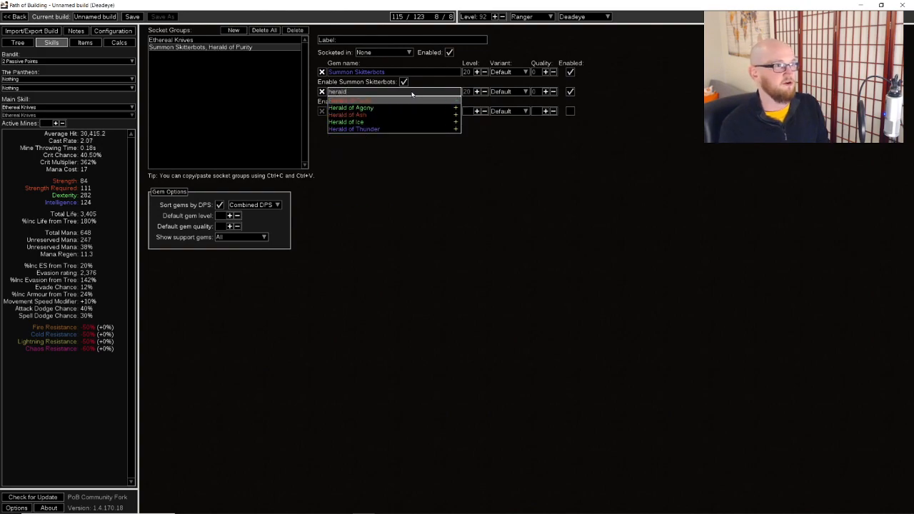
text(d)
key(Return)
Add Flesh and Stone to the socket group with Summon Skitterbots and Herald of Purity
click(401, 112)
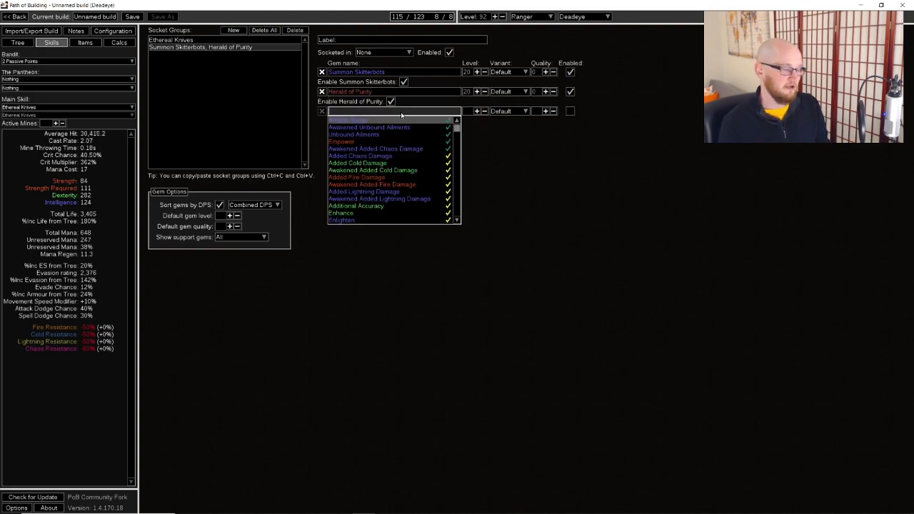
text(fles)
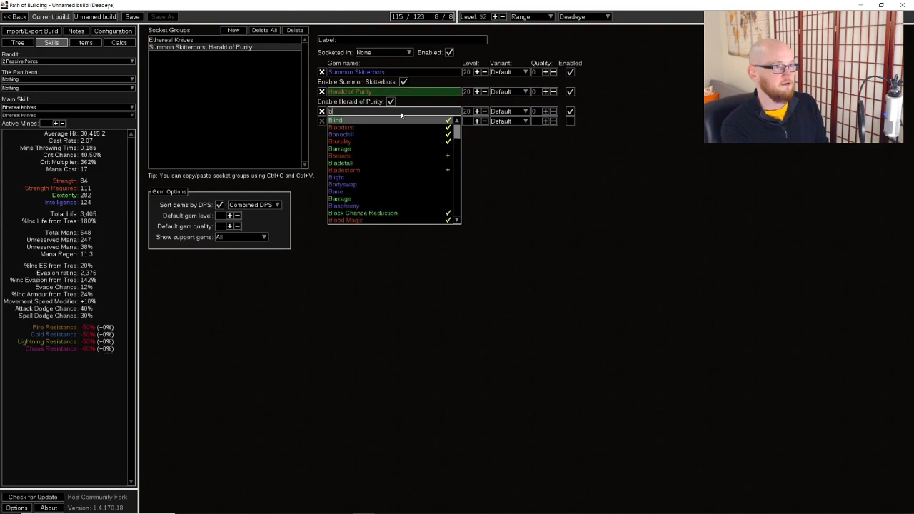
key(Return)
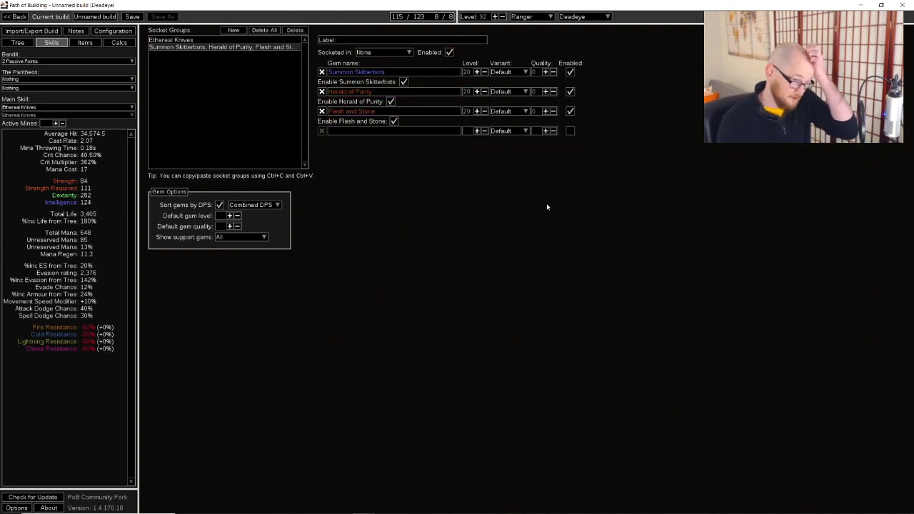
Configure Sand Stance, a blinded enemy, and recent skill use with 10 skills used recently
click(113, 31)
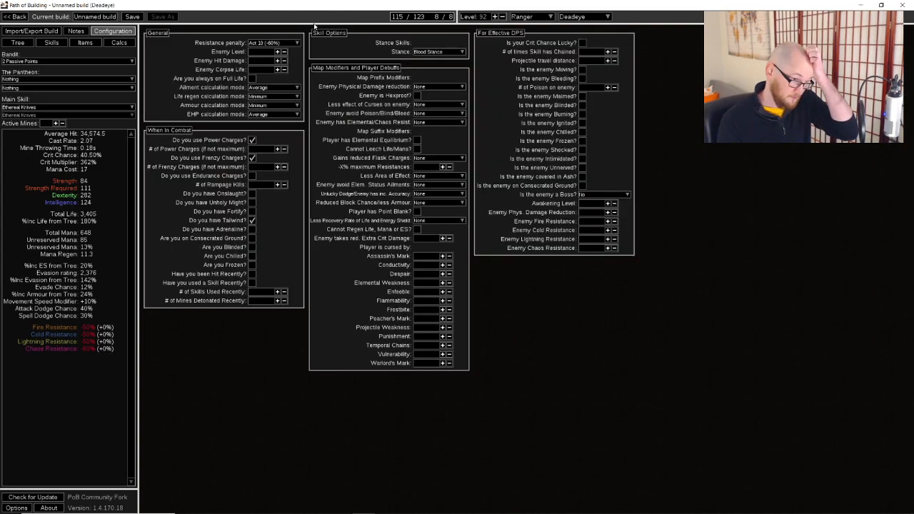
click(440, 52)
click(429, 65)
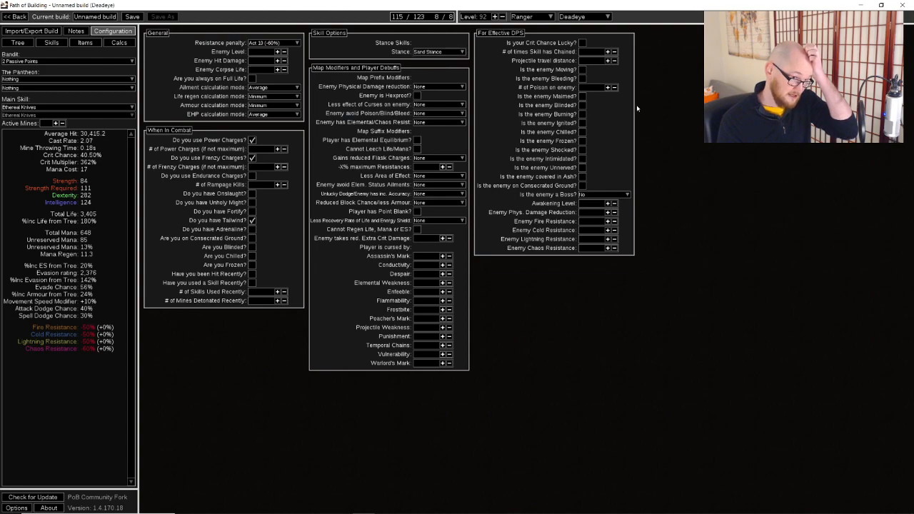
click(583, 105)
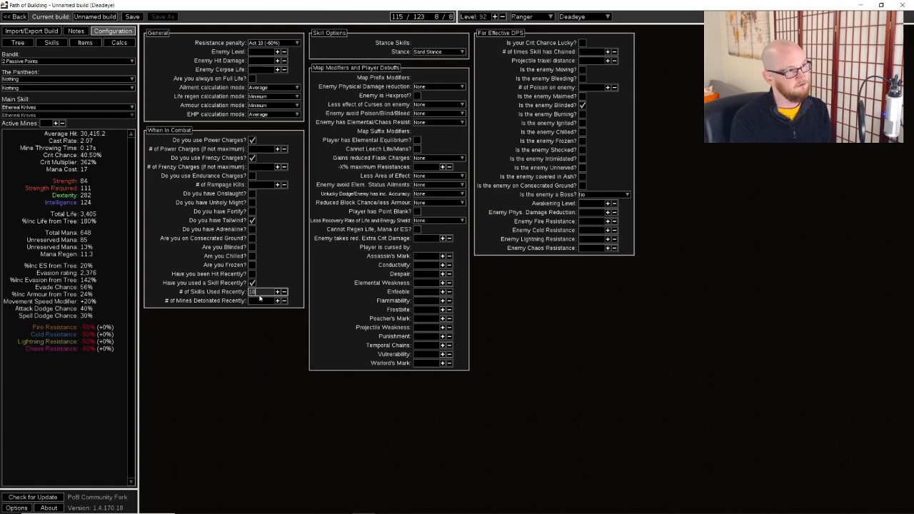
Unallocate the Evasion Per Frenzy Charge node and the notable depending on it in the cluster east of the Ranger start
key(ctrl+1)
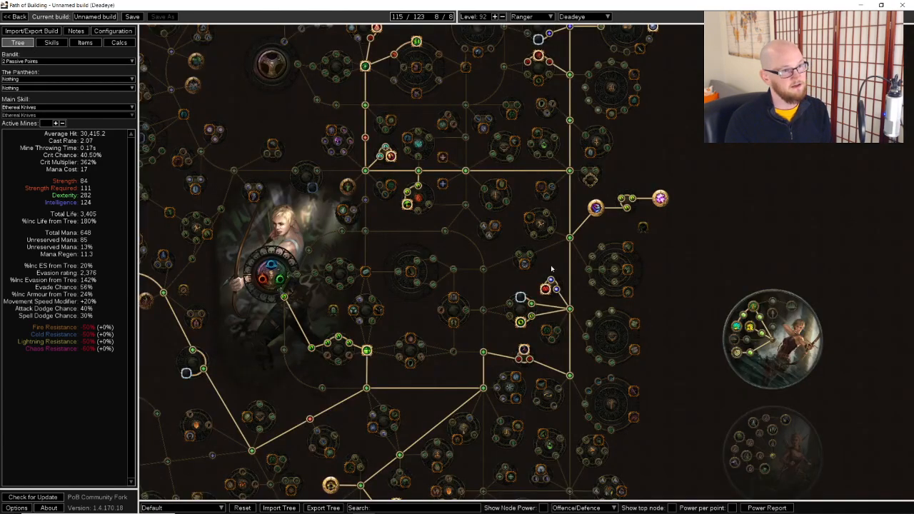
click(532, 320)
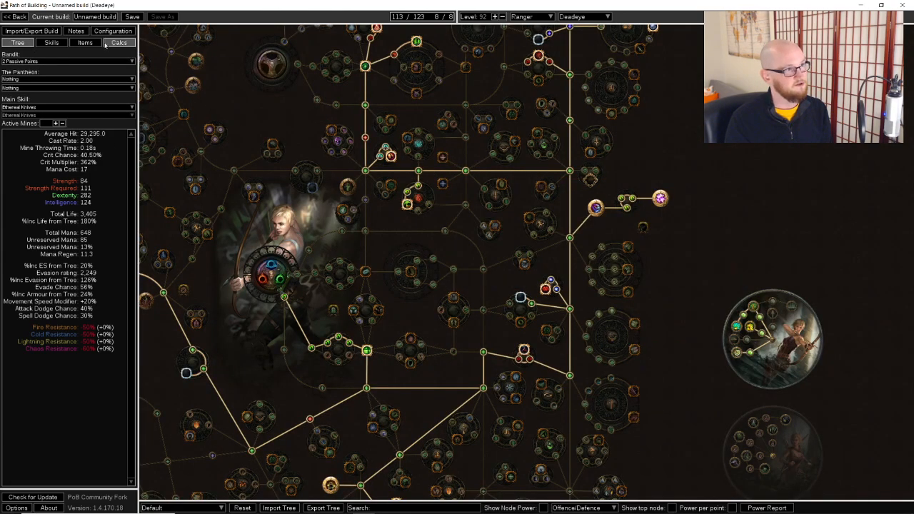
Set the character level to 90
double_click(503, 18)
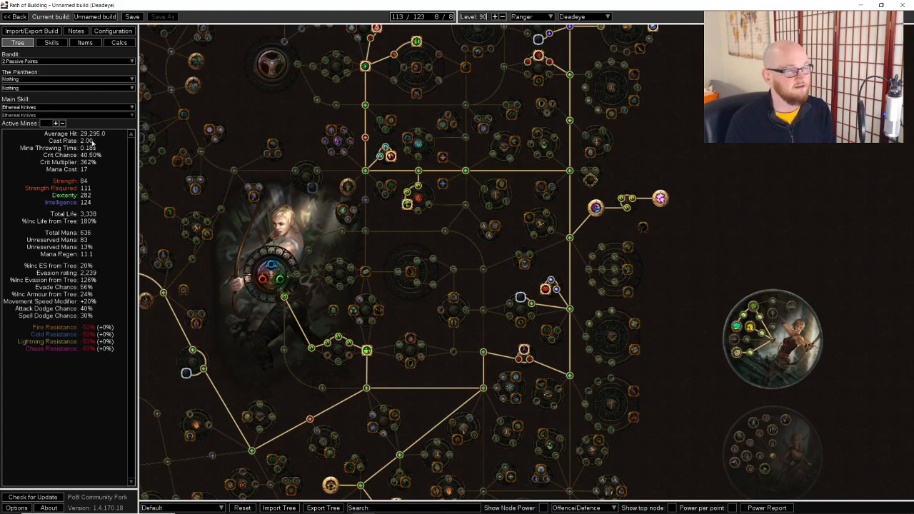
click(86, 43)
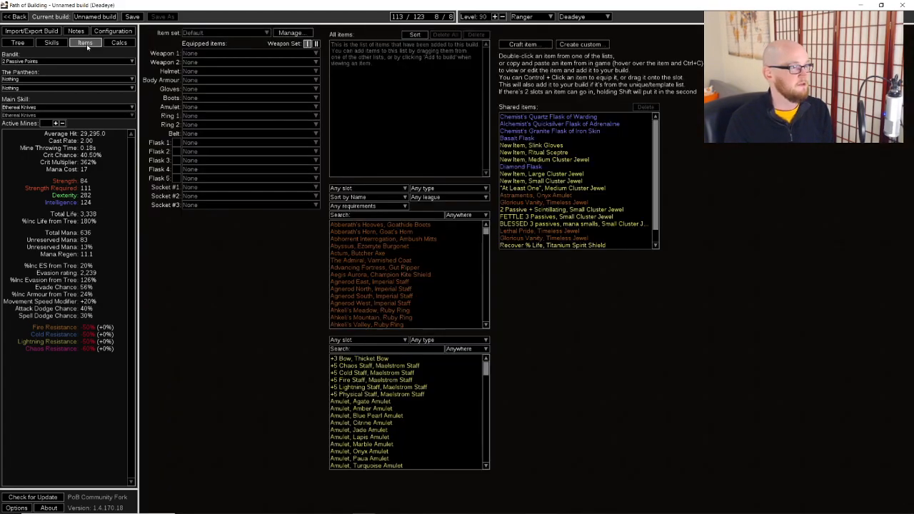
click(112, 32)
Equip and activate the shared Diamond, Basalt, Alchemist's Quicksilver and Chemist's Quartz flasks in flask slots 1 to 4
click(85, 43)
drag(520, 166, 262, 143)
drag(518, 138, 201, 151)
drag(560, 123, 214, 169)
click(176, 169)
click(176, 161)
click(176, 152)
click(176, 143)
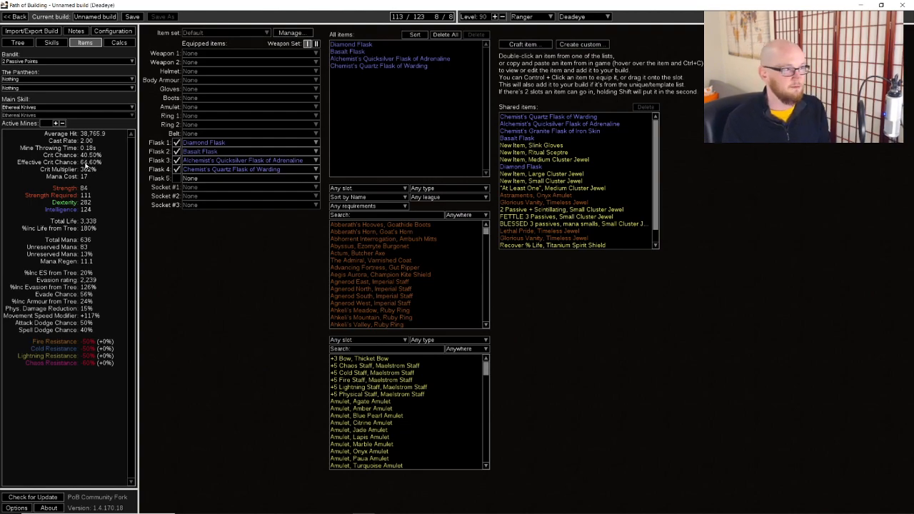
Create a third socket group containing Blade Blast
click(55, 43)
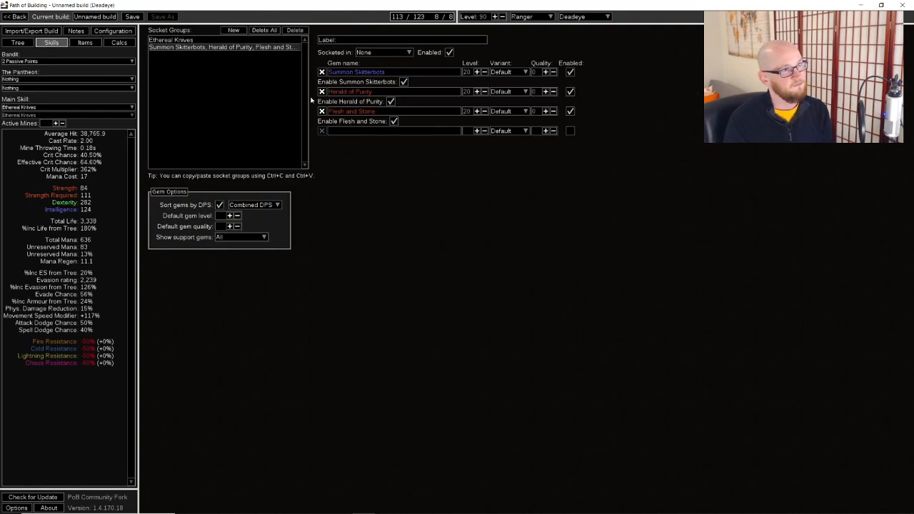
click(234, 30)
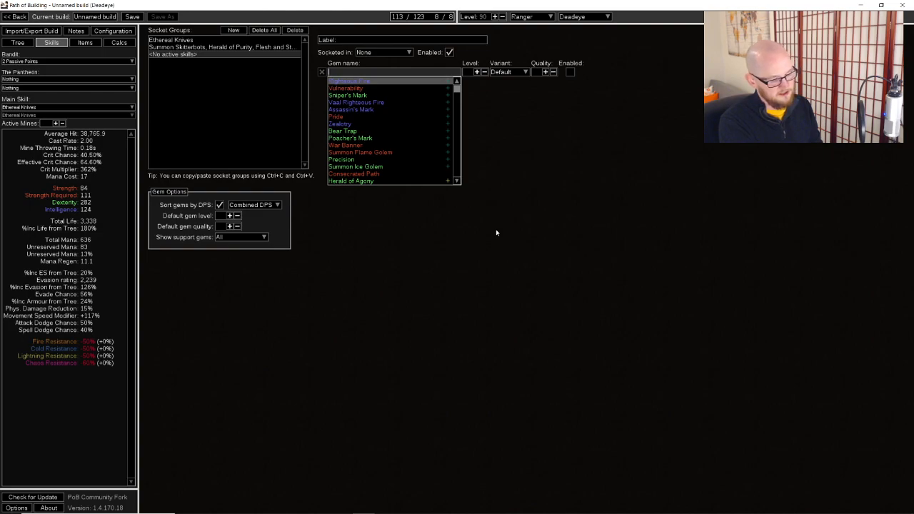
text(blade)
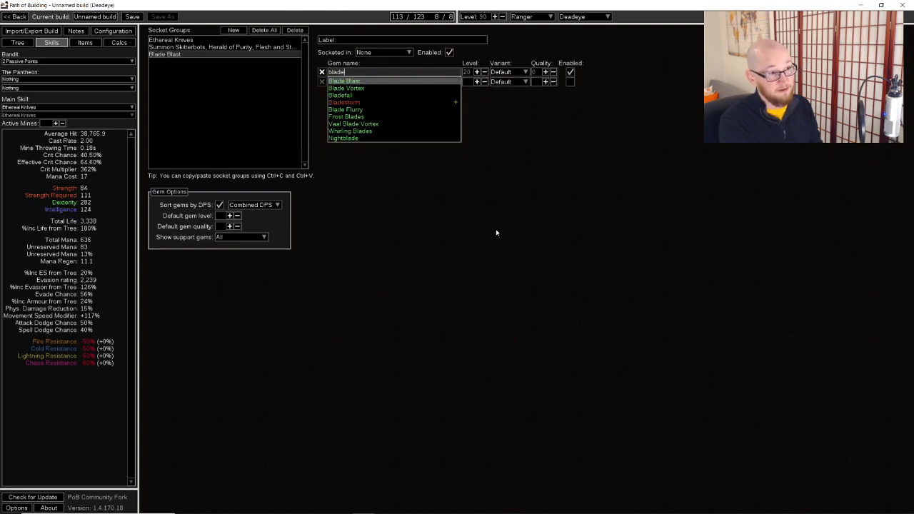
key(Return)
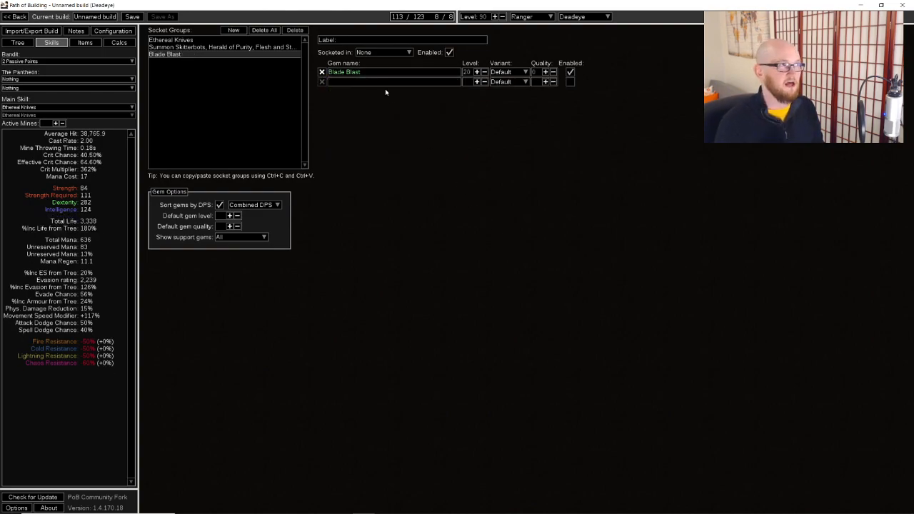
Switch to Path of Exile and examine the Arcanist Brand and Blade Blast gems socketed in the equipped shield
key(alt+Tab)
key(i)
mouse_move(771, 79)
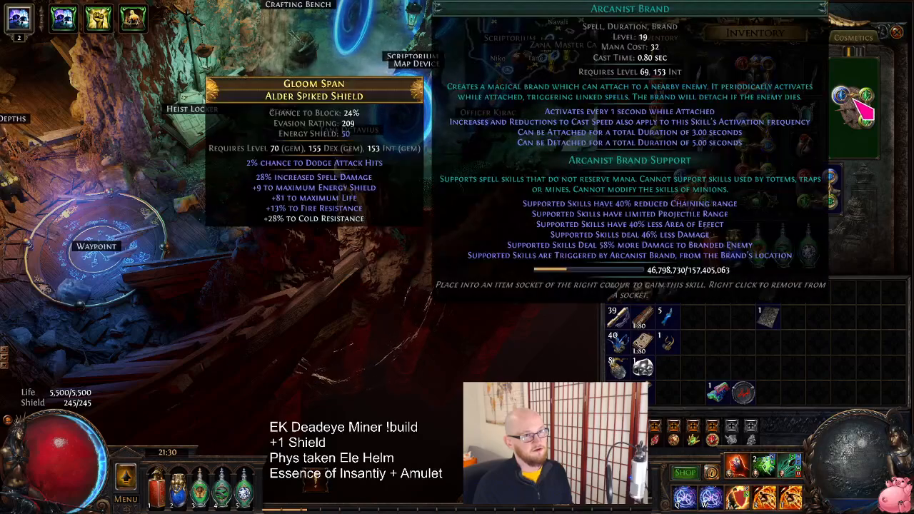
mouse_move(871, 100)
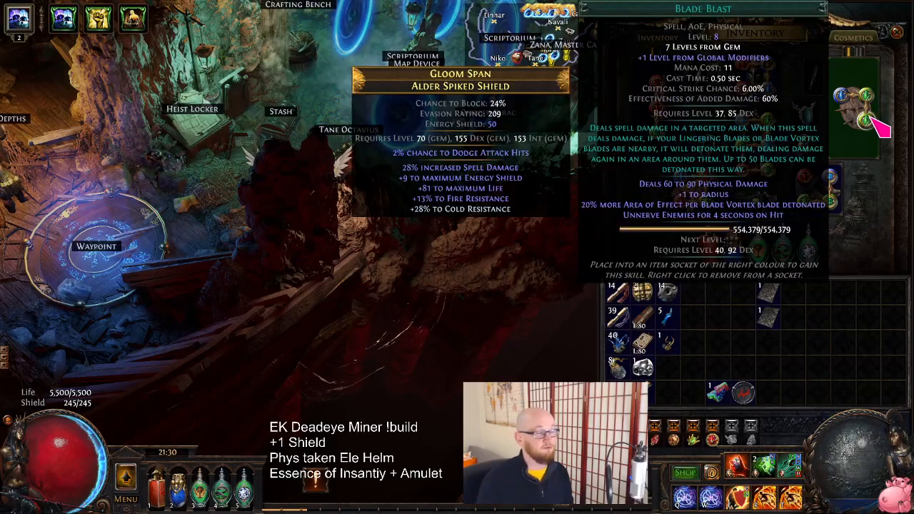
key(i)
Move the character around the hideout waypoint and cast the brand skill to observe how it works
click(213, 300)
key(q)
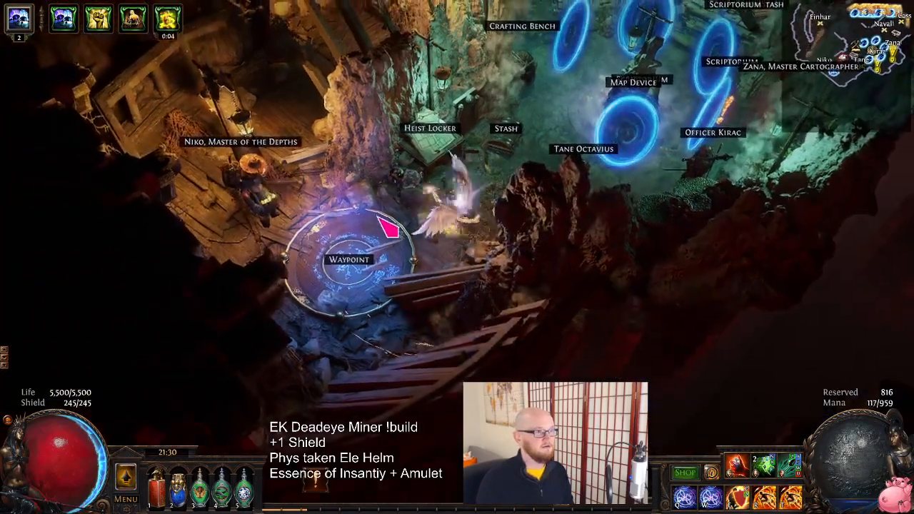
click(430, 309)
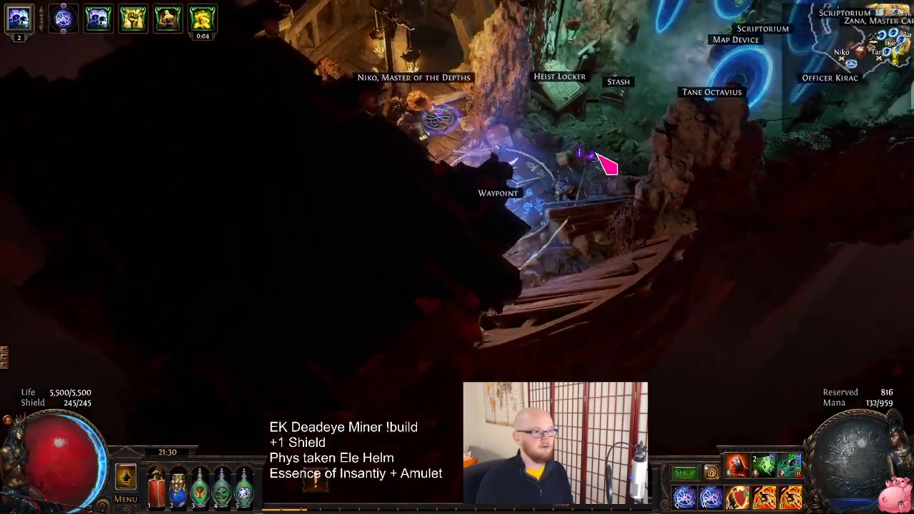
key(q)
click(608, 179)
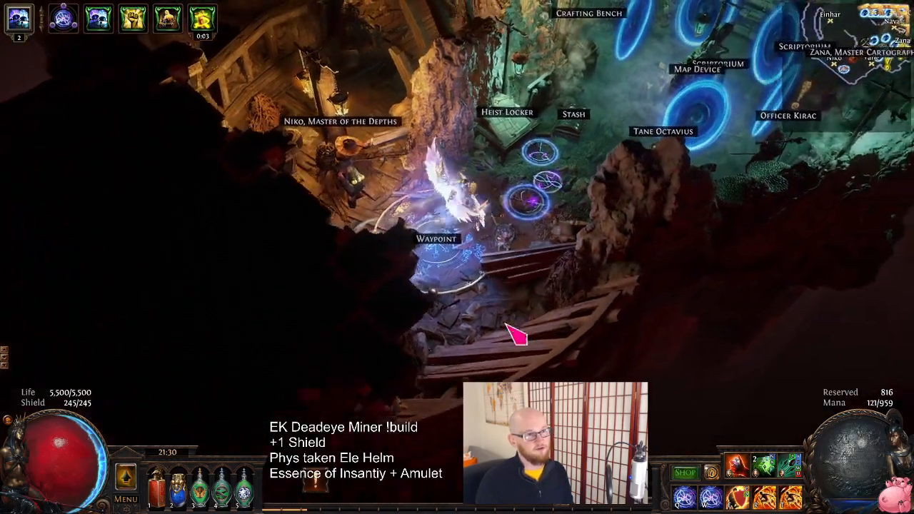
click(513, 308)
Examine the modifiers on the equipped Imperial Skean dagger, and return to Path of Building
key(i)
mouse_move(645, 146)
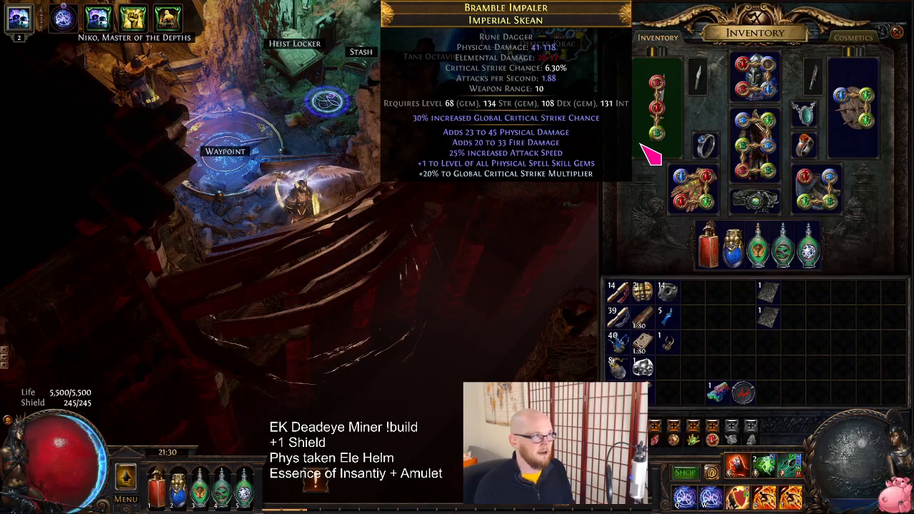
key(i)
click(521, 130)
key(alt+Tab)
click(390, 83)
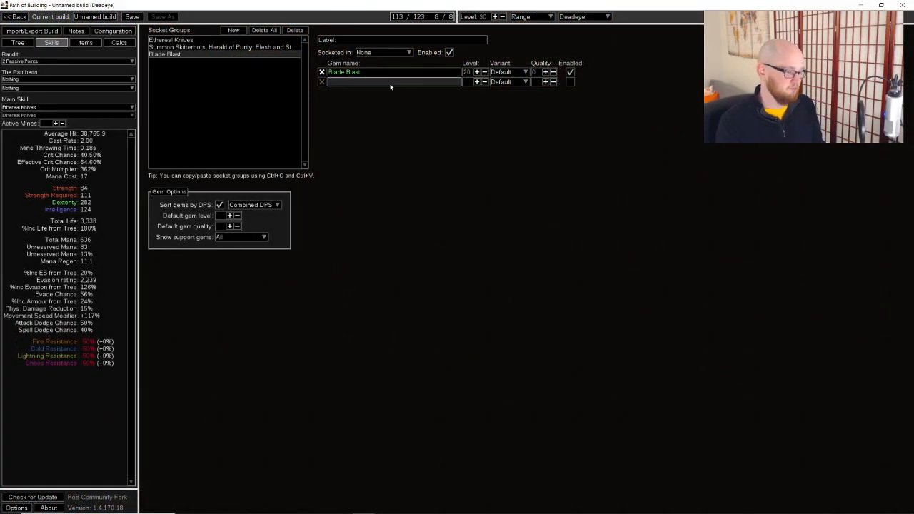
text(sn)
key(BackSpace)
key(BackSpace)
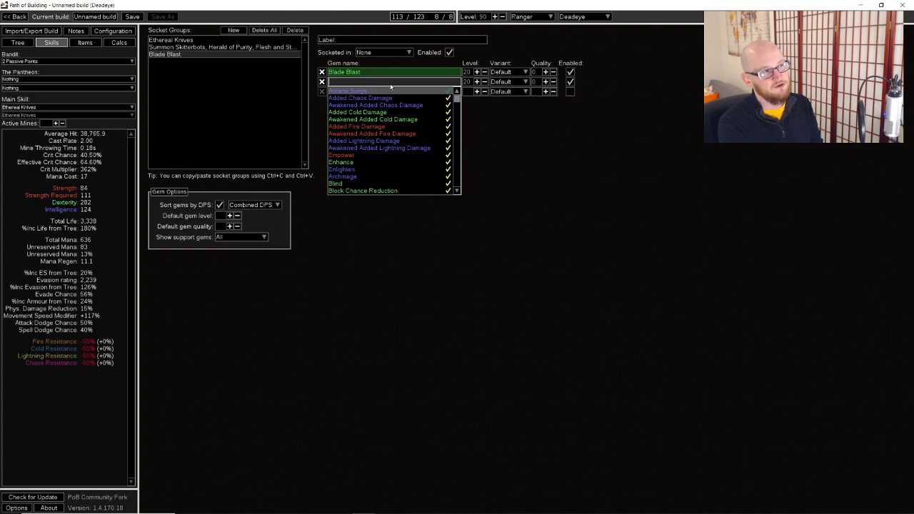
Set the active mines to 4 and sort the gems by Average Hit
click(56, 124)
click(56, 124)
click(56, 124)
click(56, 124)
click(264, 206)
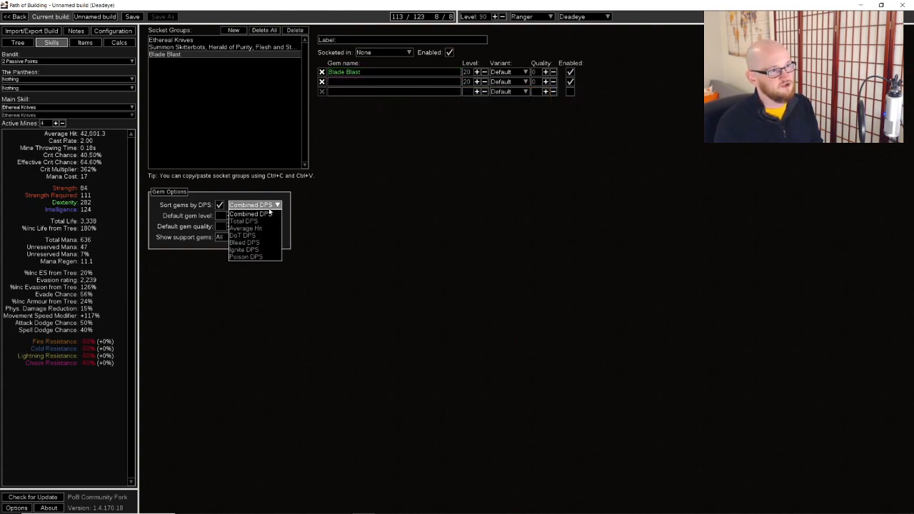
click(267, 229)
Find the curse gems and add Vulnerability to the socket group with Blade Blast
click(383, 84)
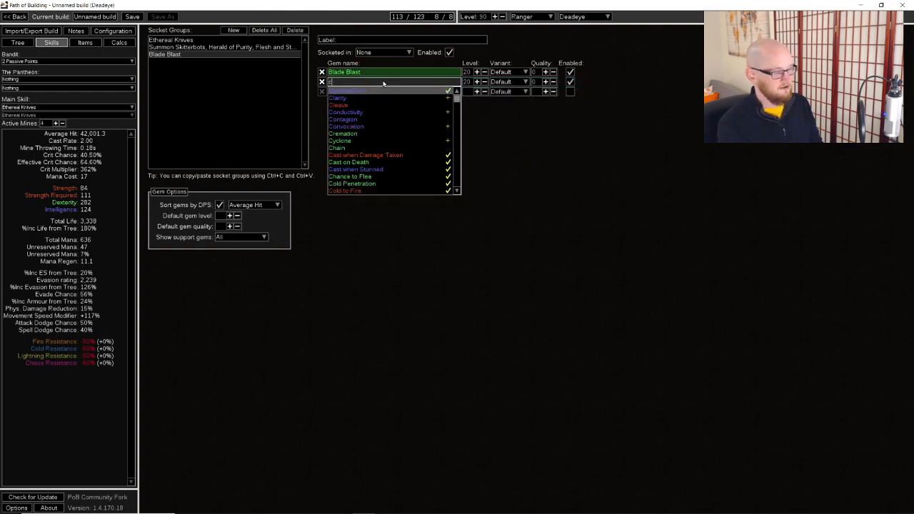
text(curse)
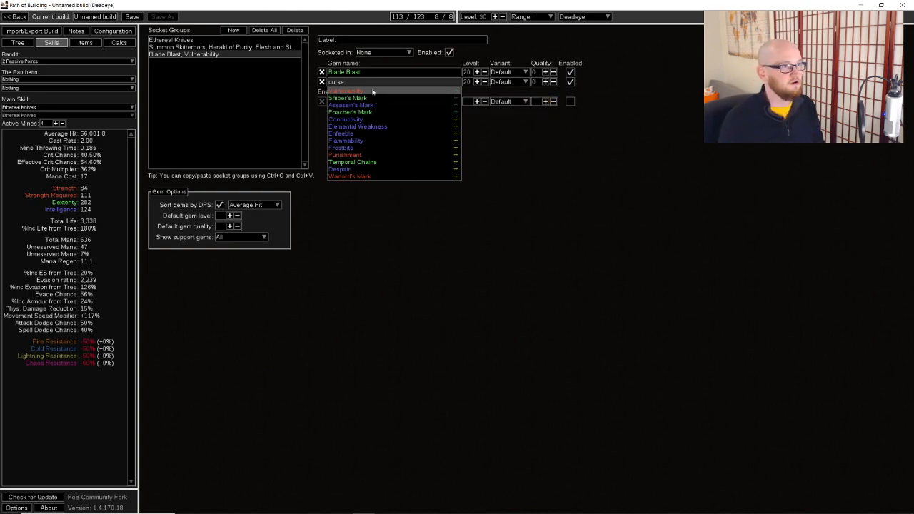
click(373, 92)
click(529, 177)
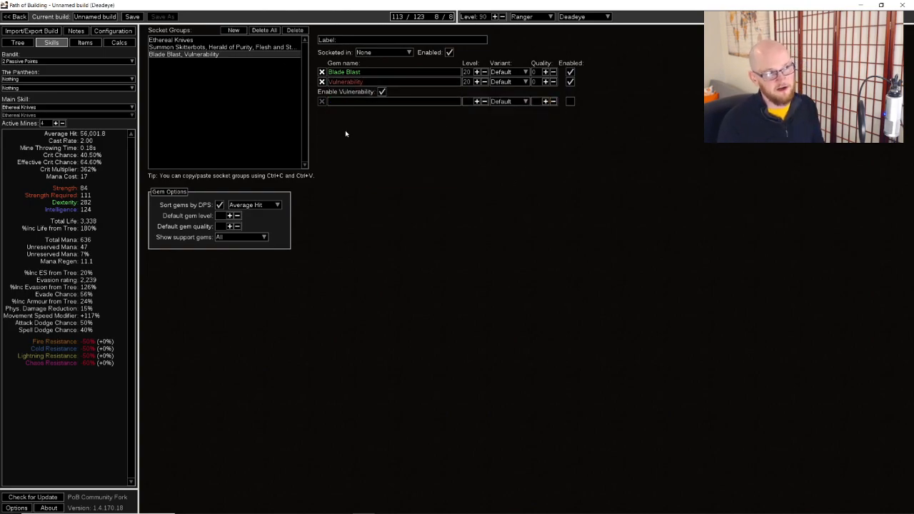
click(85, 42)
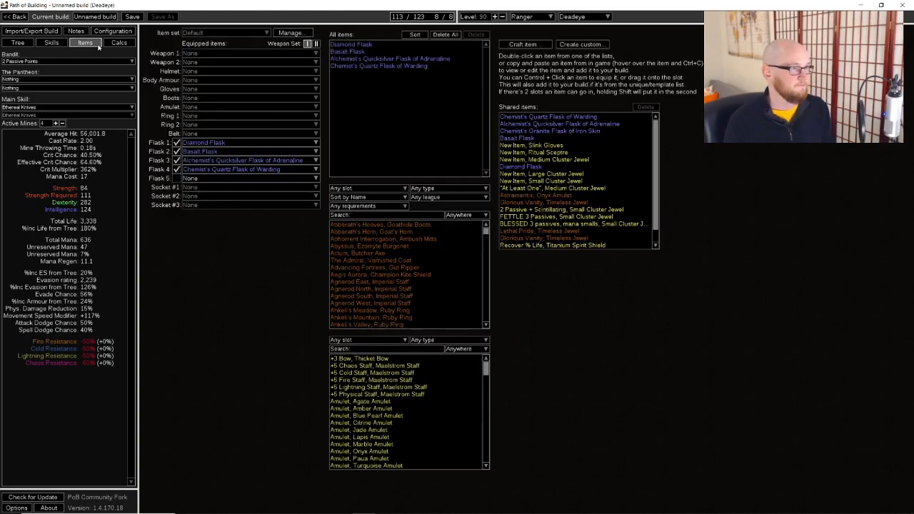
click(120, 42)
click(110, 32)
click(89, 43)
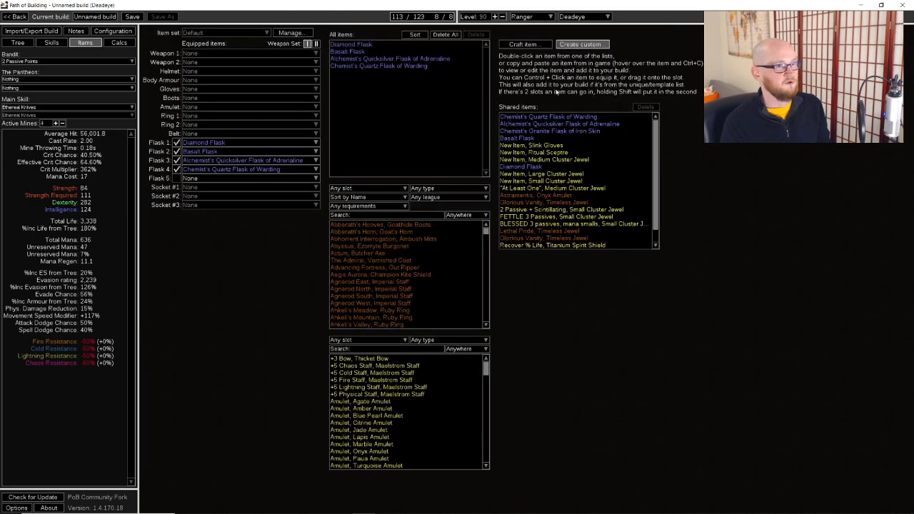
Configure 8 mines detonated recently and set the active mines to 5
click(113, 32)
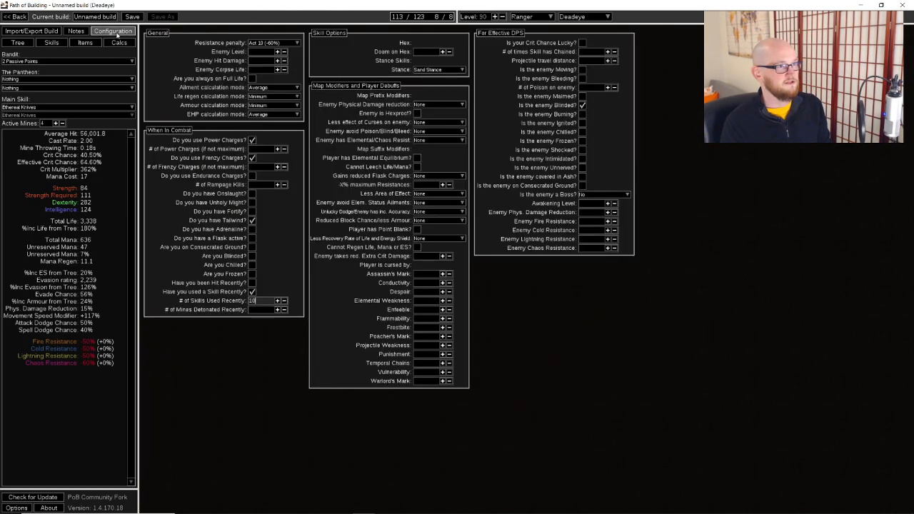
click(277, 309)
click(277, 310)
click(55, 123)
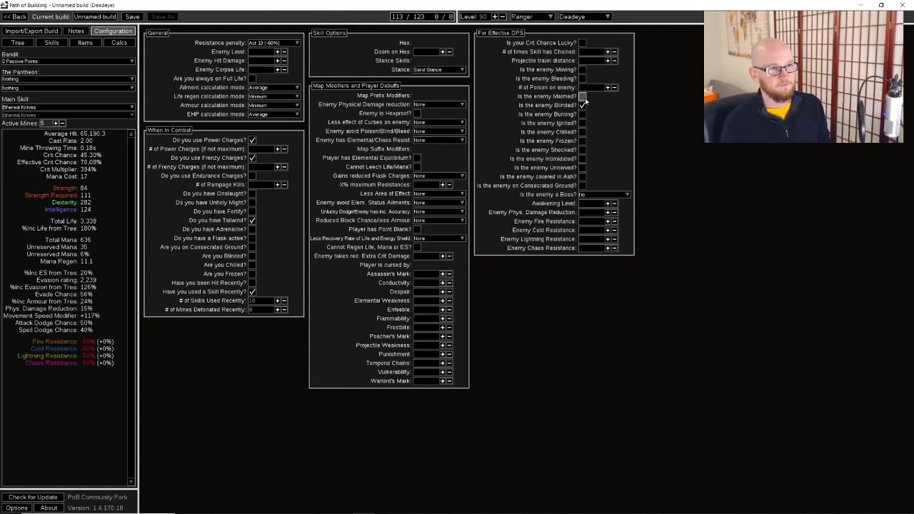
Mark the enemy as chilled and shocked, with an Effect of Shock of 17
click(583, 132)
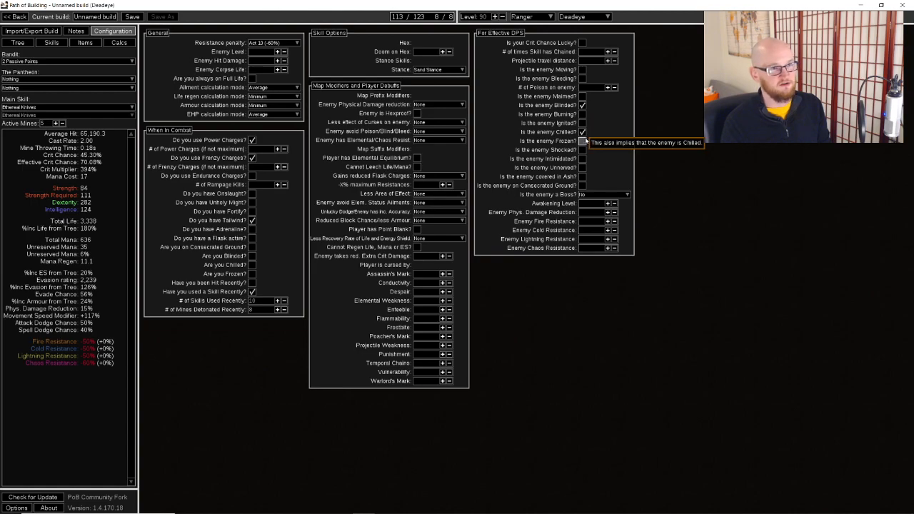
click(583, 151)
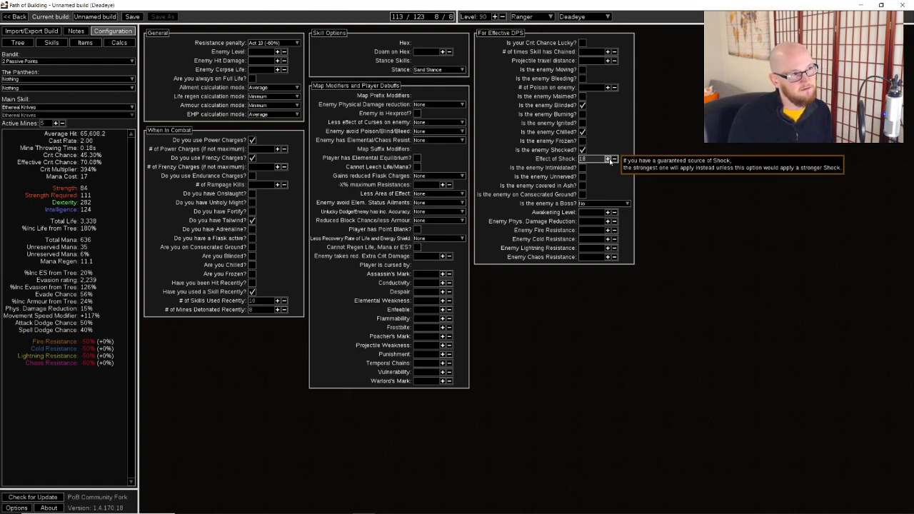
click(584, 150)
click(584, 151)
click(583, 151)
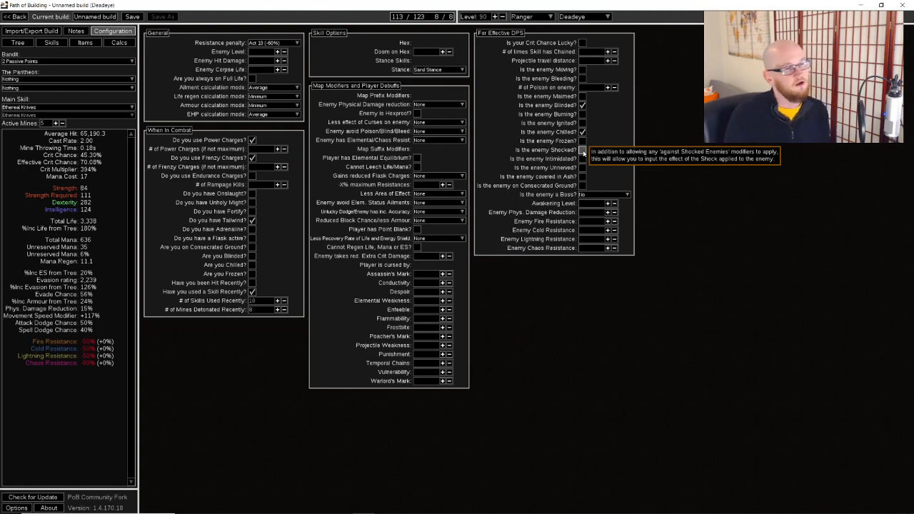
click(584, 153)
click(584, 153)
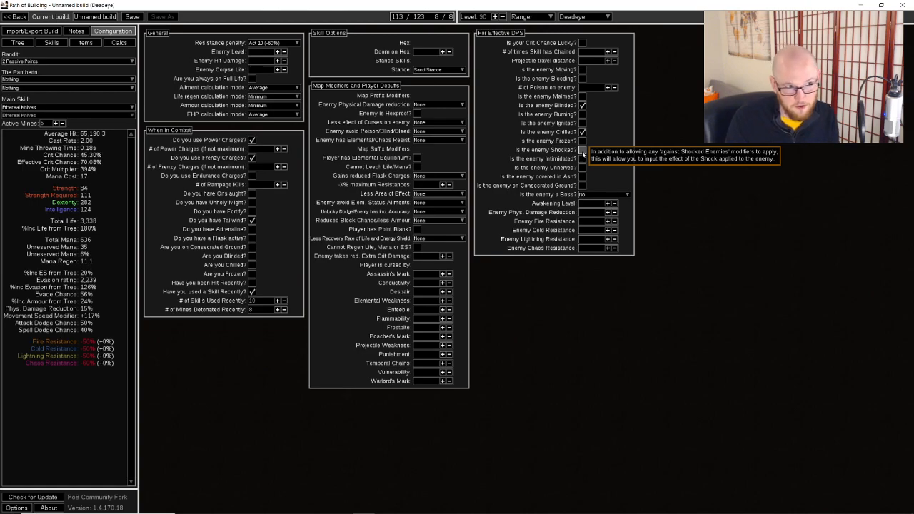
click(584, 153)
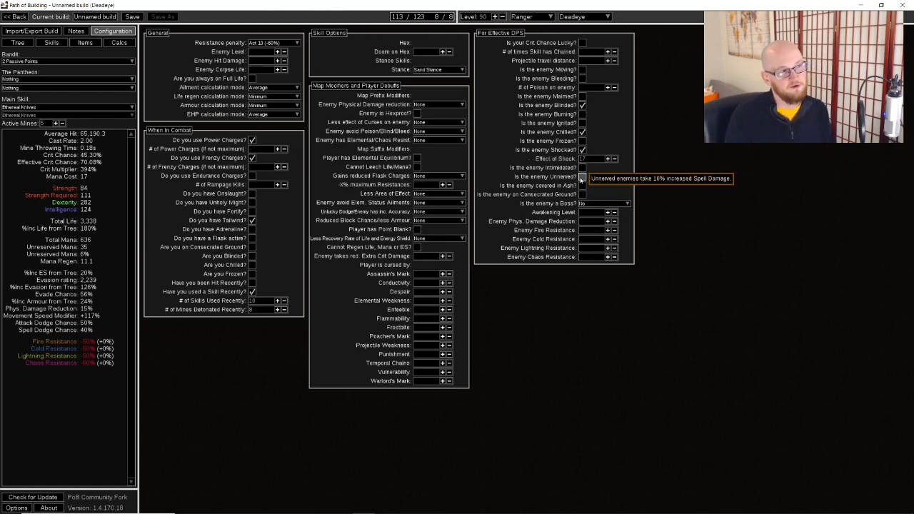
Mark the enemy as unnerved and set the enemy boss type to Sirus
click(582, 178)
click(606, 203)
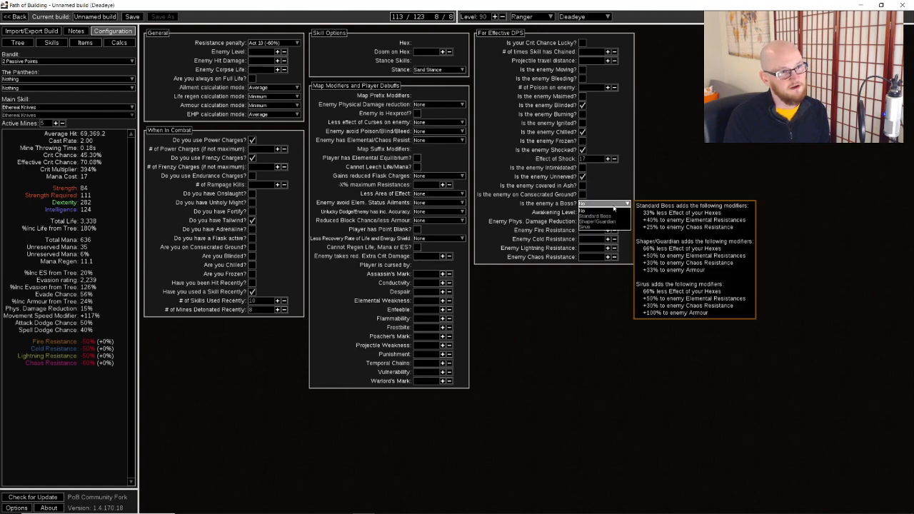
click(612, 229)
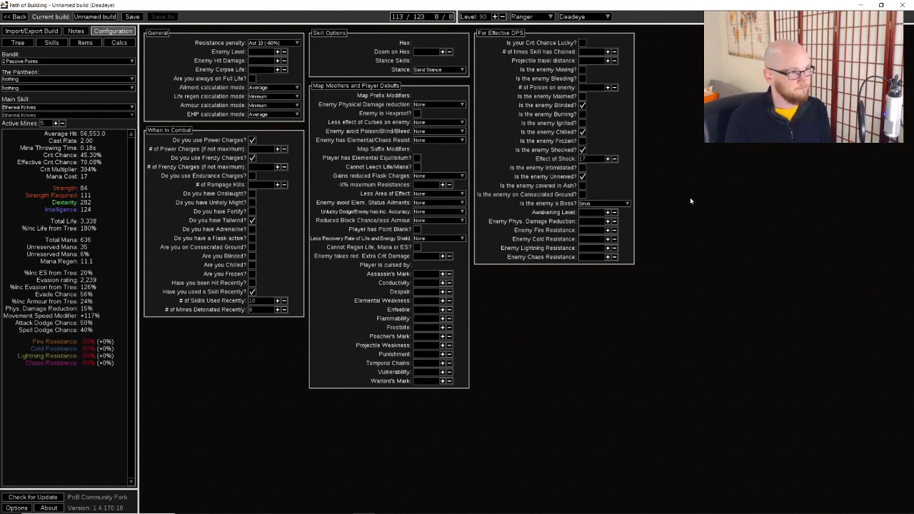
Create a fourth socket group containing Vaal Righteous Fire
click(51, 43)
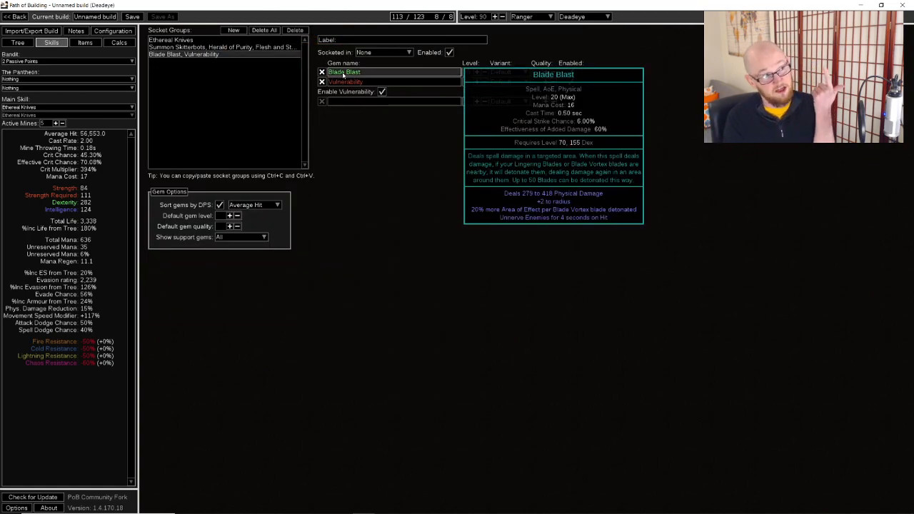
click(262, 42)
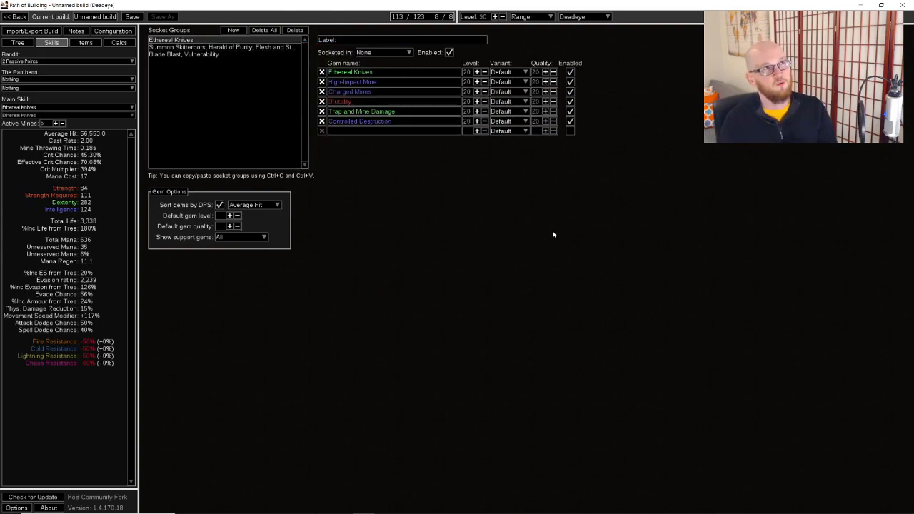
click(236, 31)
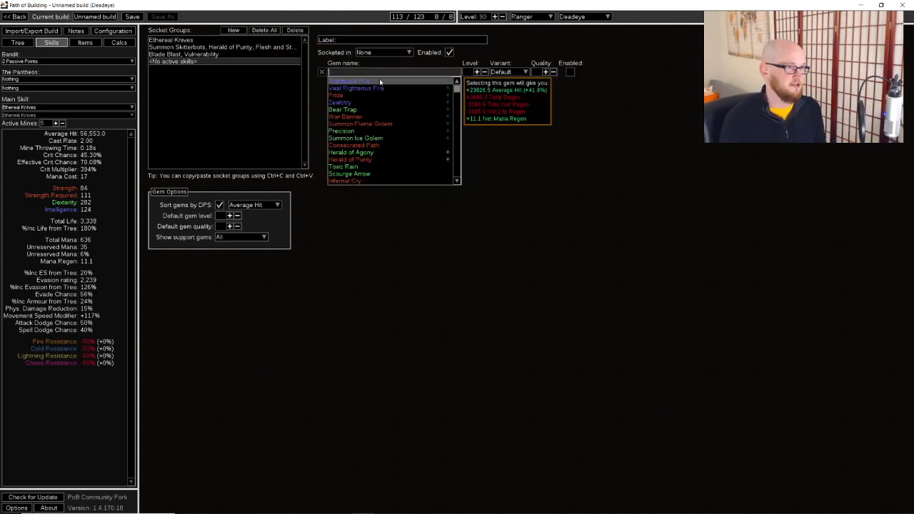
text(r)
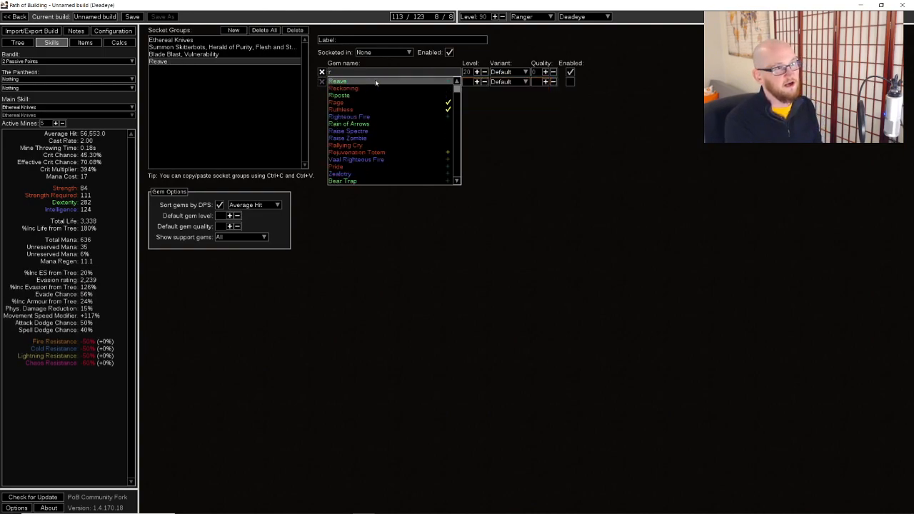
text(ight)
click(376, 87)
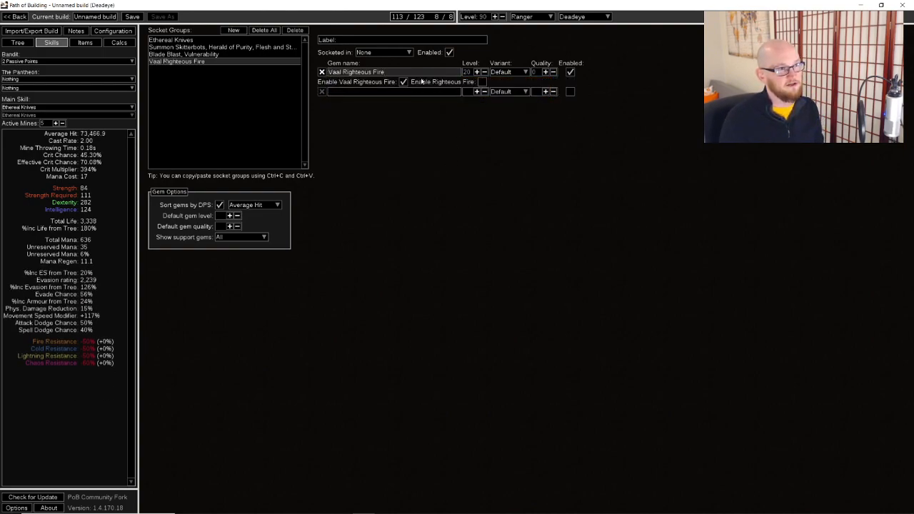
Turn Vaal Righteous Fire off briefly to compare its effect on Average Hit
click(404, 82)
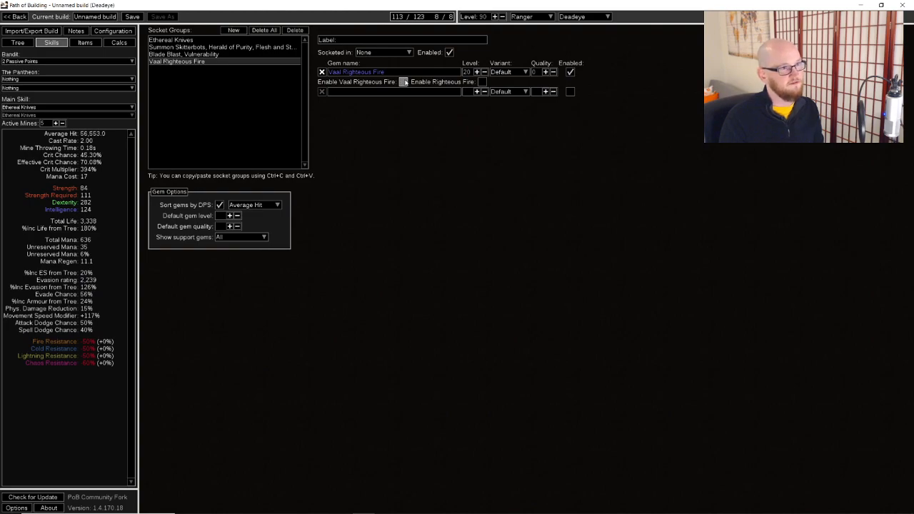
Search the unique items for "etherea" and equip the Ring of Blades Viridian Jewel in Socket #2
key(ctrl+3)
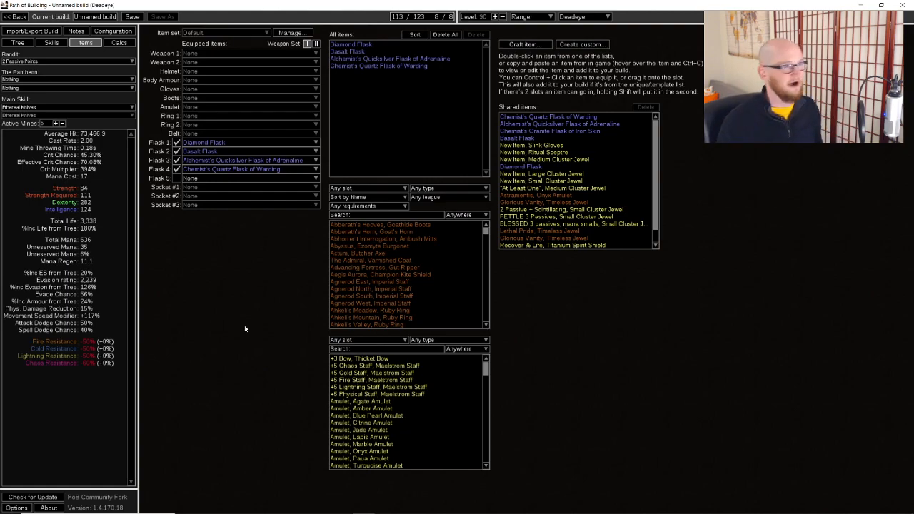
click(411, 216)
text(etherea)
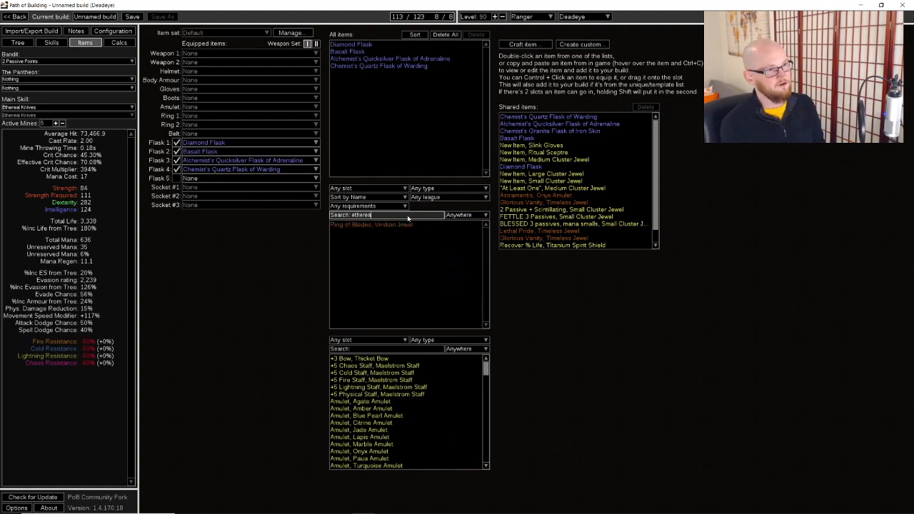
drag(389, 225, 200, 196)
key(BackSpace)
key(BackSpace)
key(BackSpace)
key(BackSpace)
key(BackSpace)
key(BackSpace)
key(BackSpace)
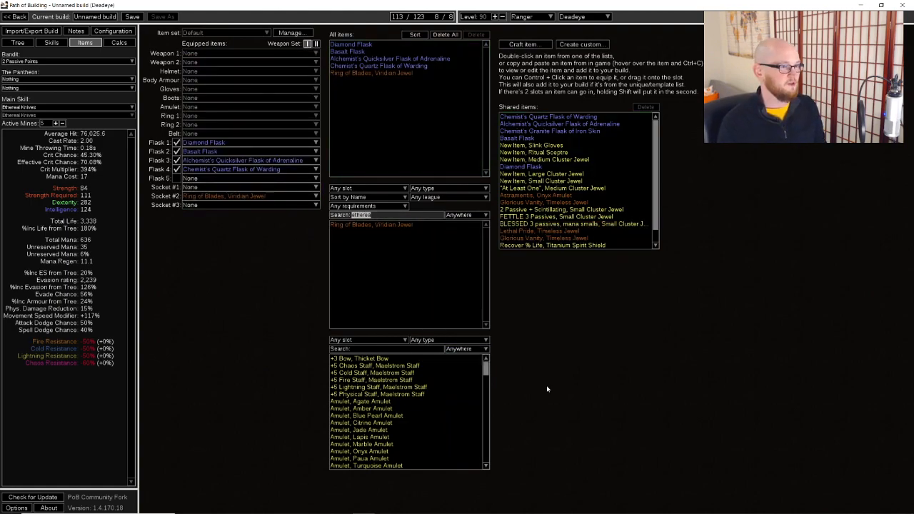
Equip the rare template Spell Sceptre, Void Sceptre in the Weapon 1 slot
drag(486, 368, 487, 464)
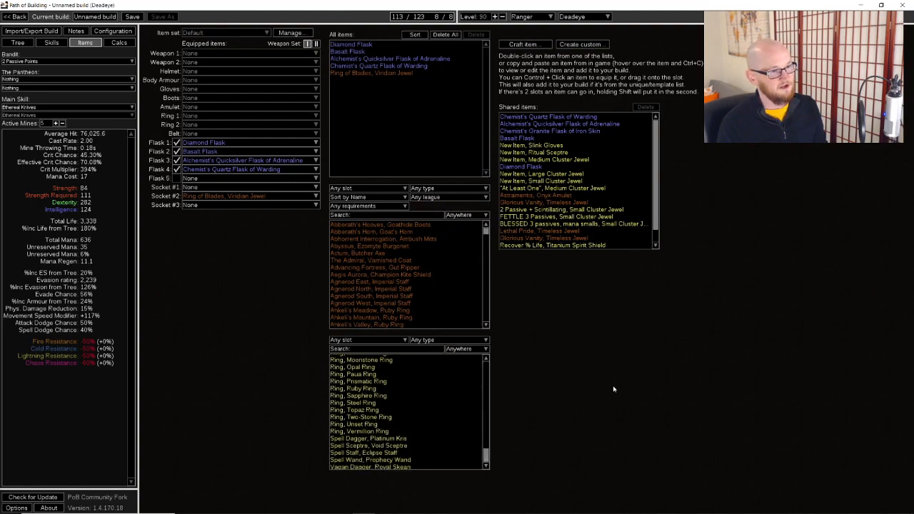
scroll(443, 415, up, 10)
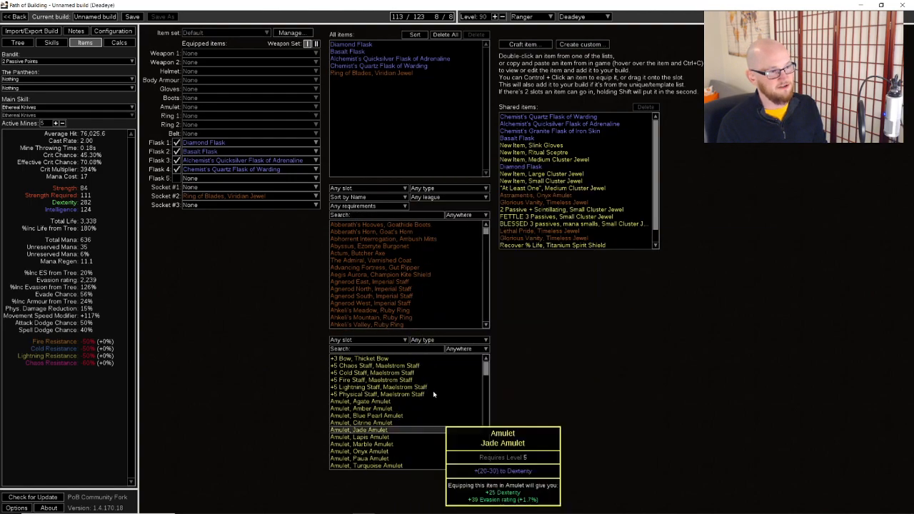
drag(486, 370, 501, 458)
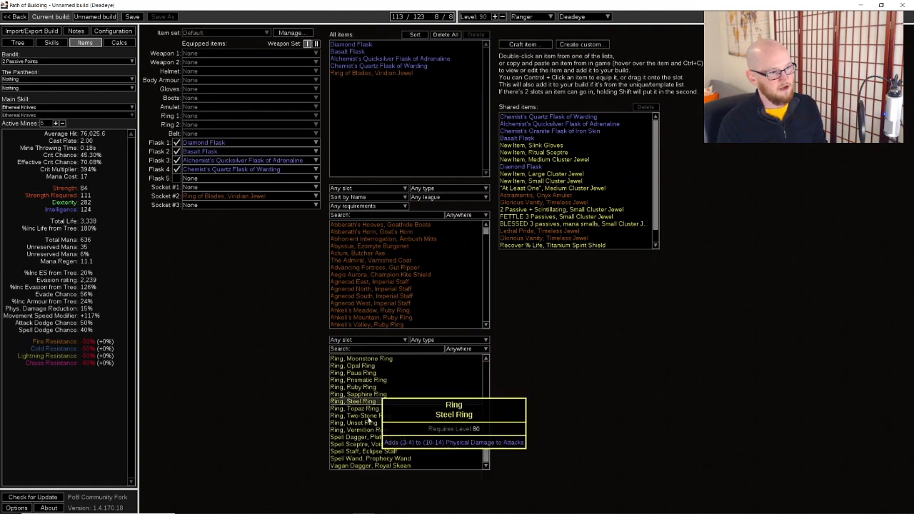
drag(370, 444, 217, 58)
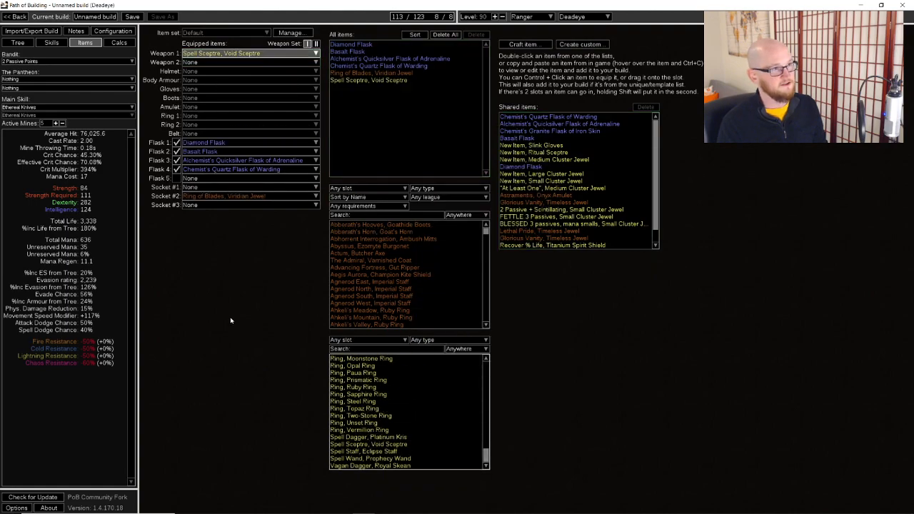
Replace the sceptre's Spell Damage/maximum Mana prefix with +1 to Level of all Spell Skill Gems and save the item
double_click(386, 80)
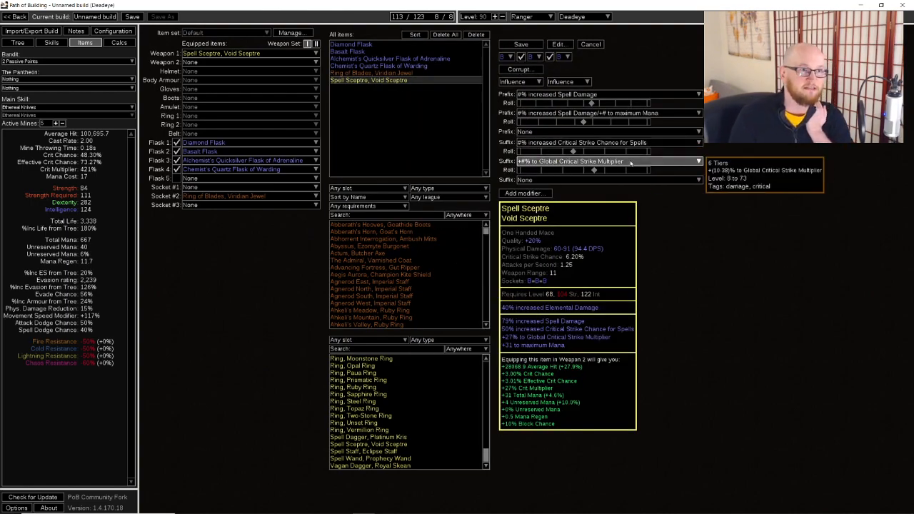
click(638, 114)
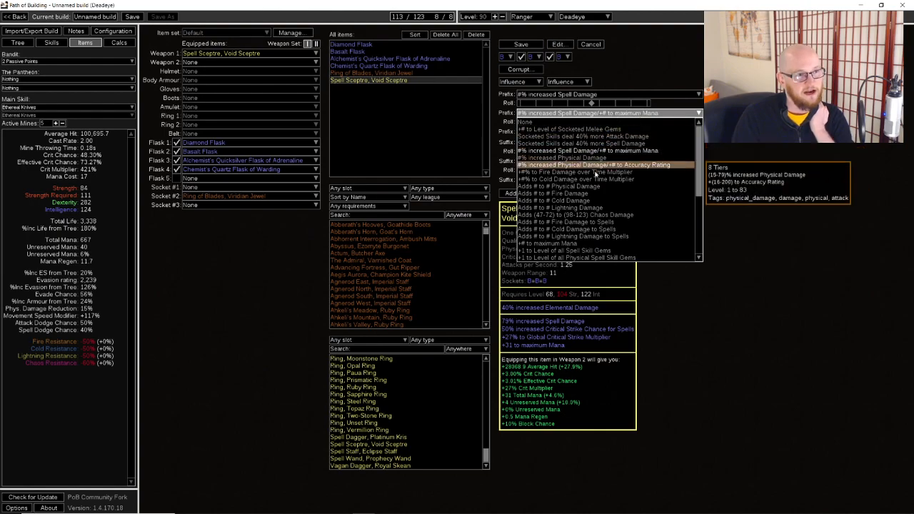
click(591, 252)
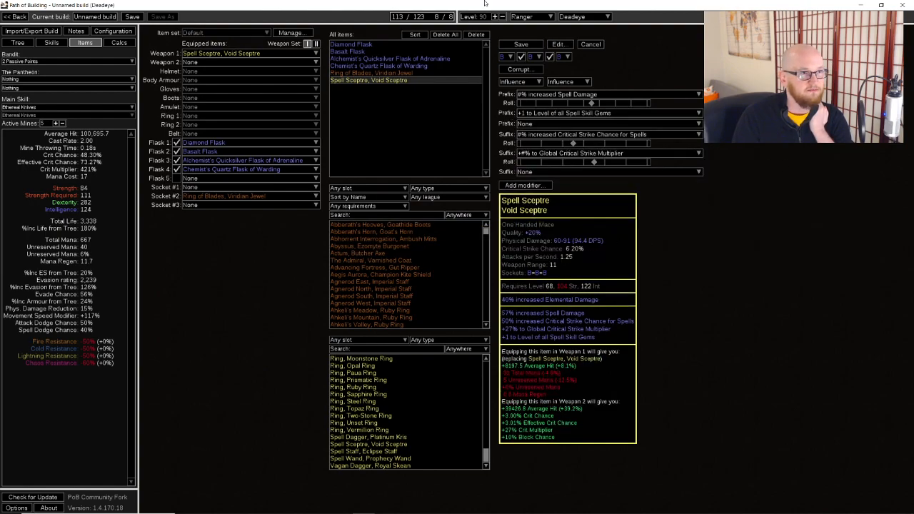
click(522, 44)
Equip the shared Recover % Life Titanium Spirit Shield as Weapon 2 and change its gem-level prefix to +1 to Level of all Physical Spell Skill Gems
mouse_move(245, 55)
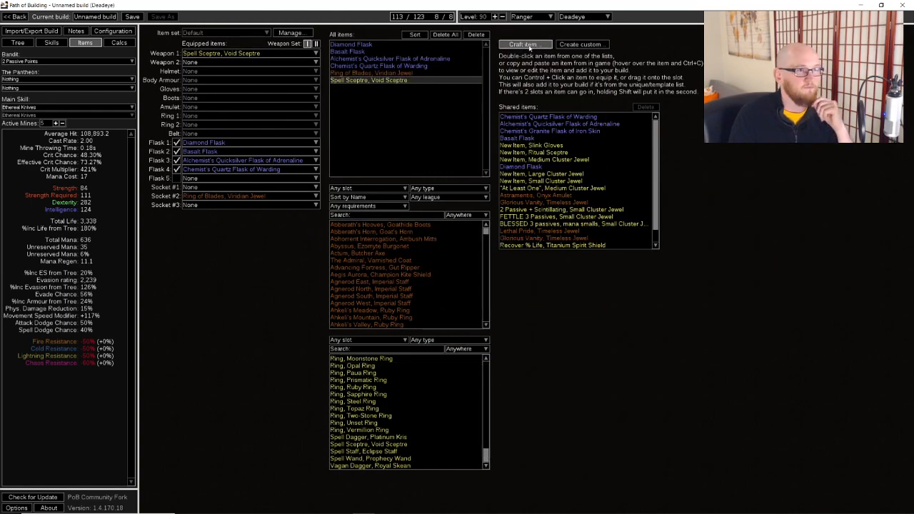
scroll(563, 239, down, 2)
drag(565, 231, 221, 69)
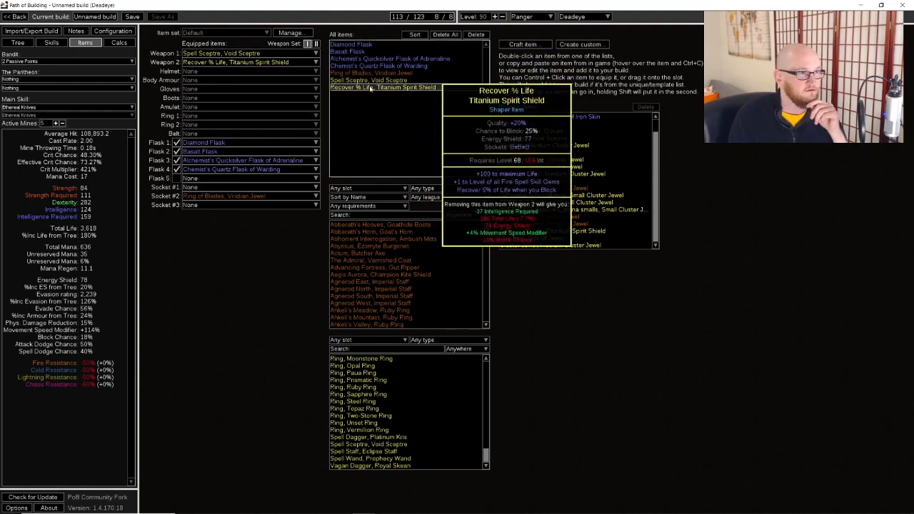
double_click(385, 87)
click(591, 112)
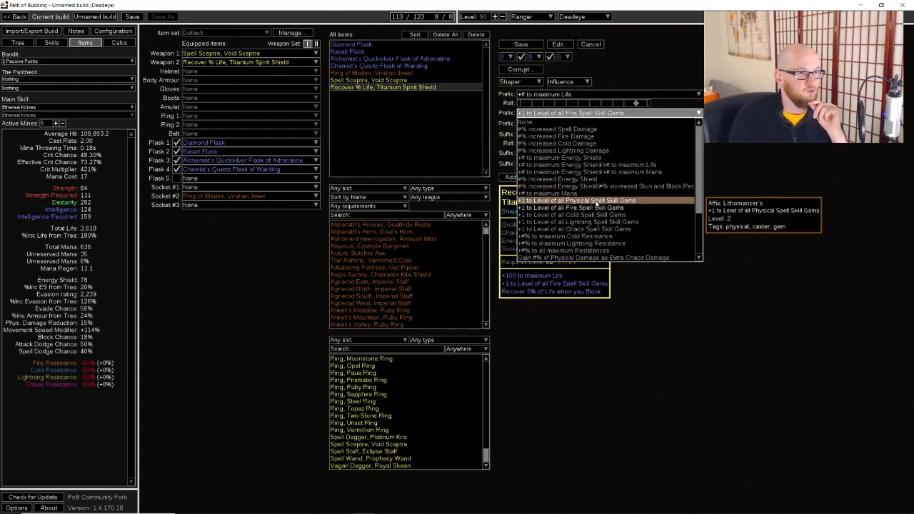
click(597, 203)
click(522, 44)
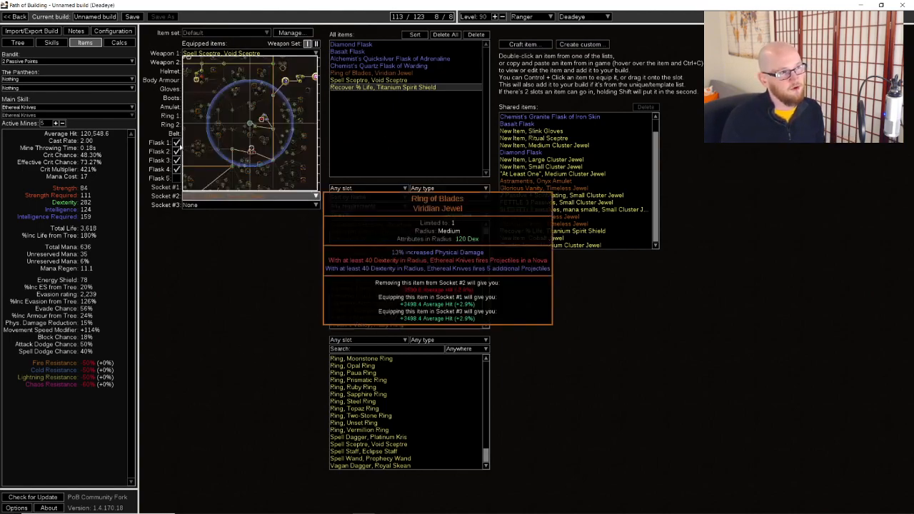
Search the rare templates for "helmet" and equip Armour Helmet, Eternal Burgonet in the Helmet slot
click(409, 351)
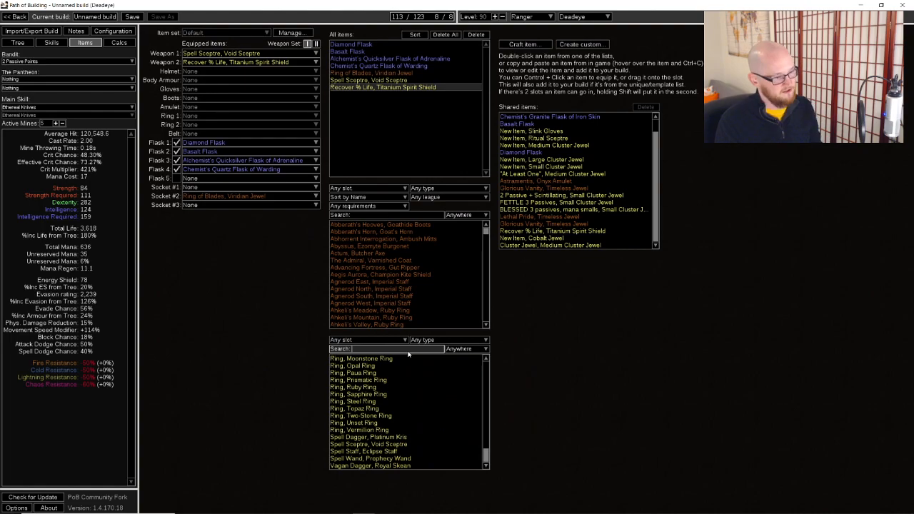
text(helmet)
drag(408, 358, 232, 71)
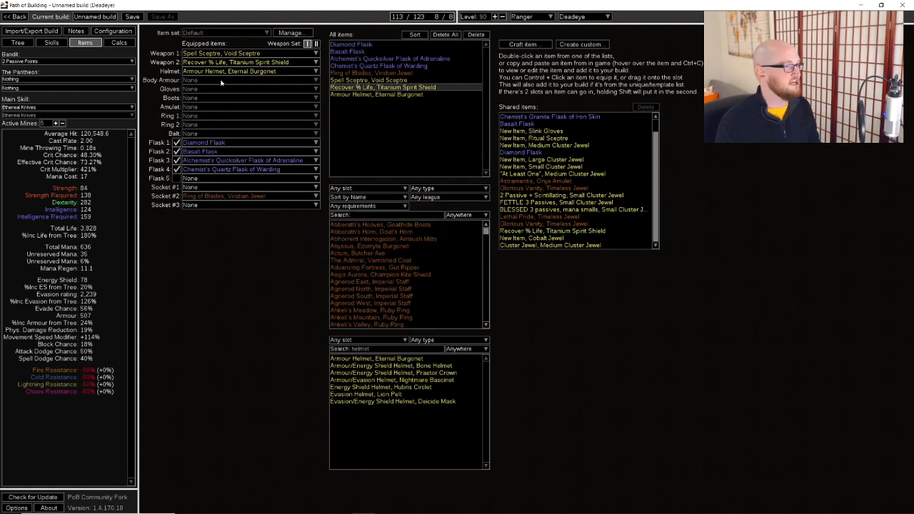
Search the unique items for "lioneye", equip Lioneye's Vision, Crusader Plate as Body Armour, and clear the search
click(385, 216)
text(lioneye)
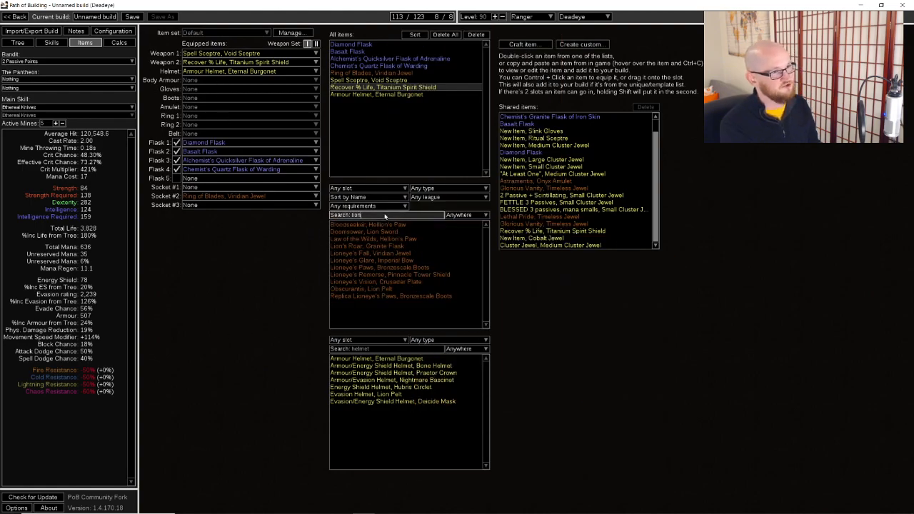
mouse_move(370, 246)
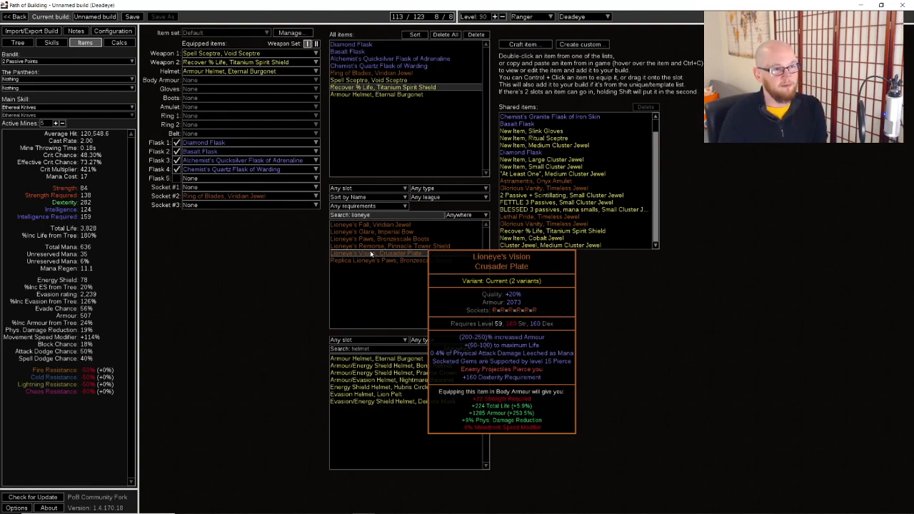
drag(371, 253, 230, 81)
mouse_move(217, 84)
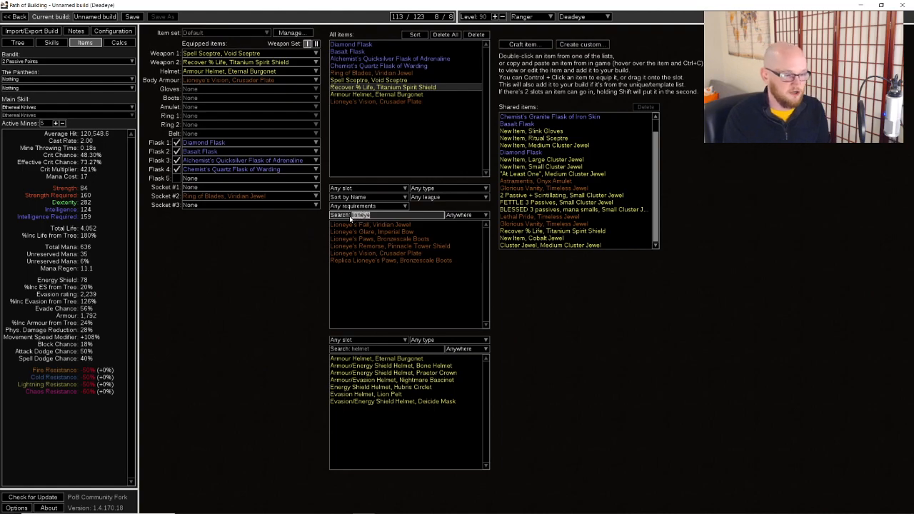
key(BackSpace)
Raise the maximum Life roll on Lioneye's Vision to its highest value of 100 and save the item
double_click(398, 104)
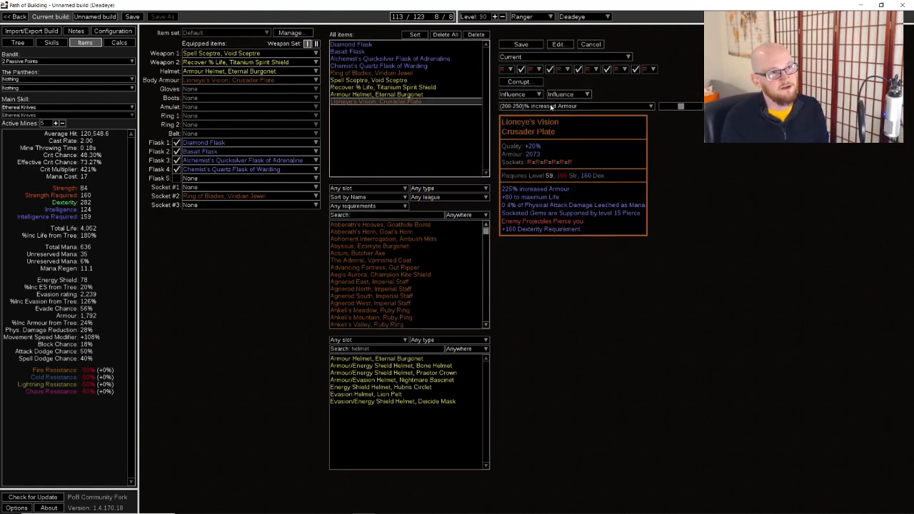
click(578, 106)
click(634, 120)
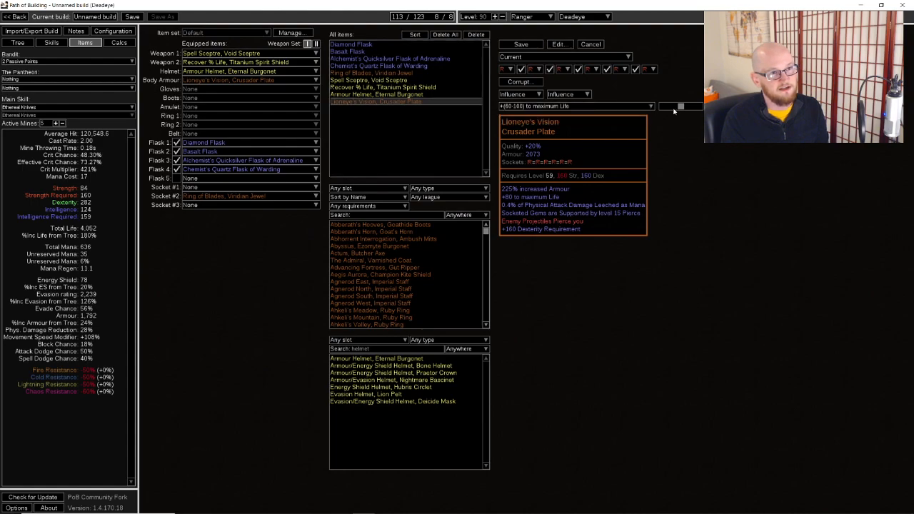
drag(680, 105, 699, 106)
click(521, 44)
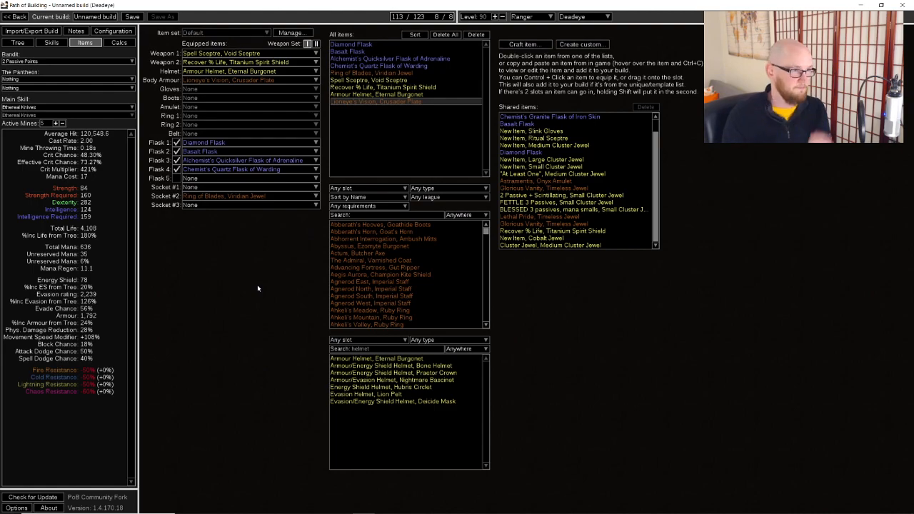
Search the rare templates for "glove" and equip Energy Shield Gloves, Fingerless Silk Gloves in the Gloves slot
click(333, 341)
click(333, 348)
double_click(405, 350)
text(glove)
mouse_move(386, 389)
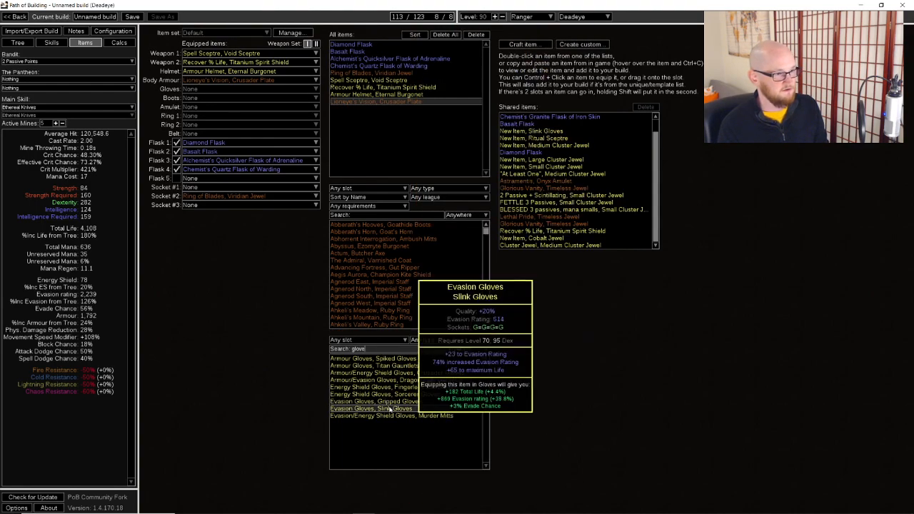
drag(445, 388, 256, 91)
Set the gloves' maximum Life roll to +89, raise their implicit Spell Damage roll to the maximum, and save
double_click(379, 109)
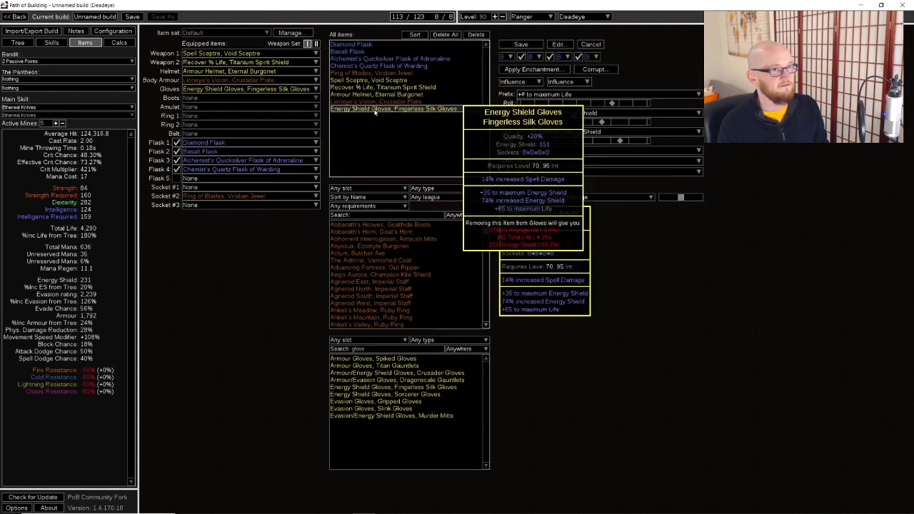
drag(619, 103, 647, 103)
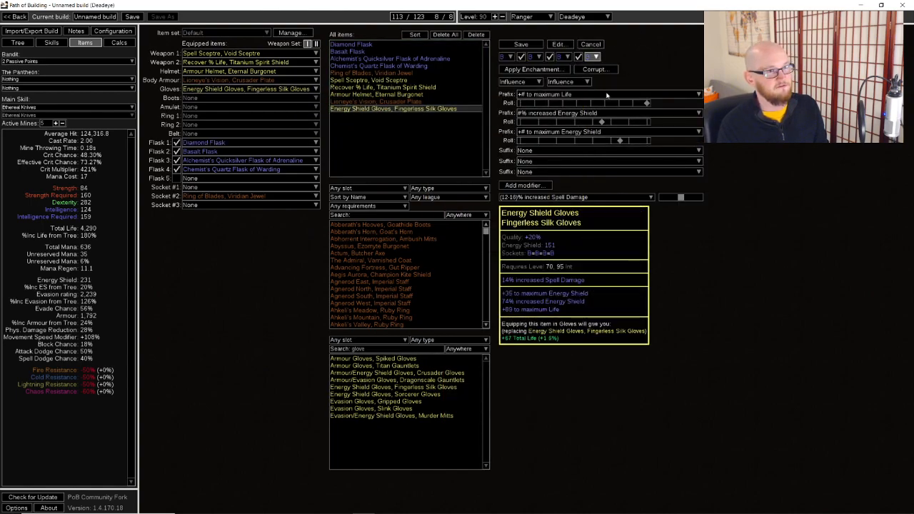
drag(680, 198, 699, 198)
click(521, 45)
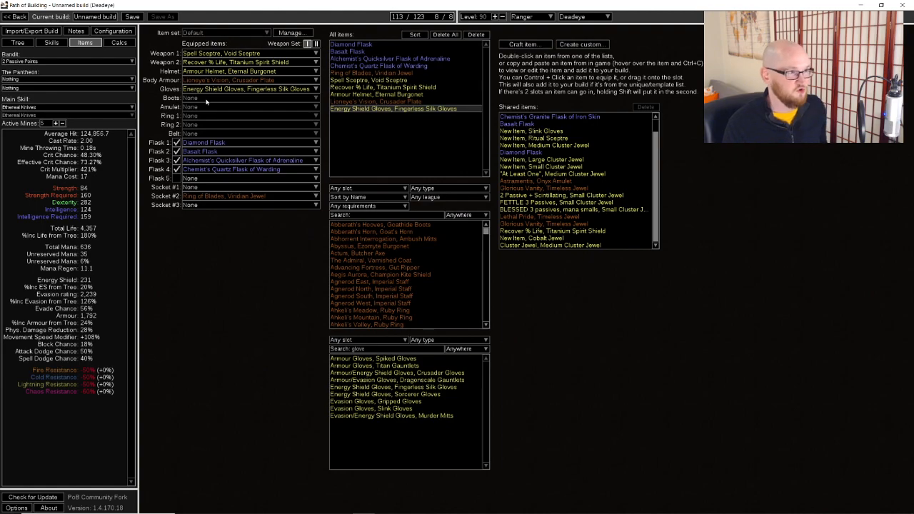
Search the rare templates for "boots" and equip Armour Boots, Titan Greaves in the Boots slot
drag(366, 350, 214, 98)
text(boots)
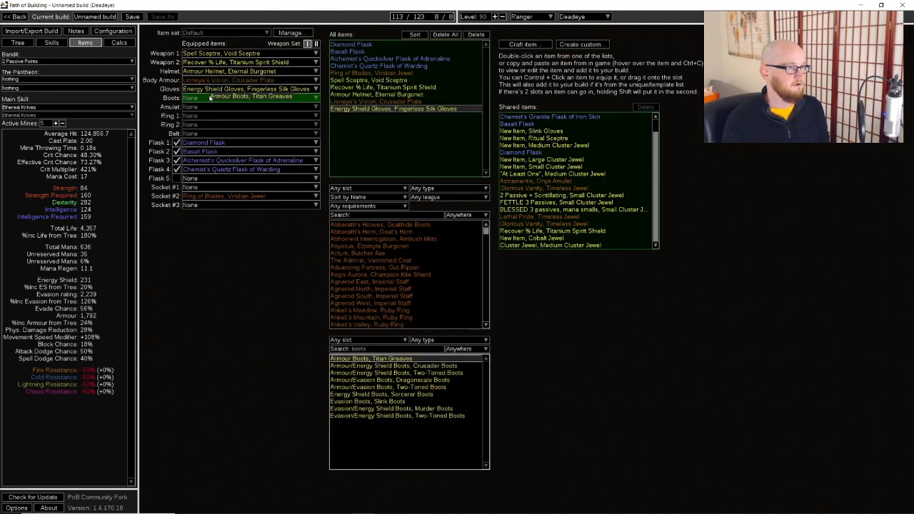
click(18, 42)
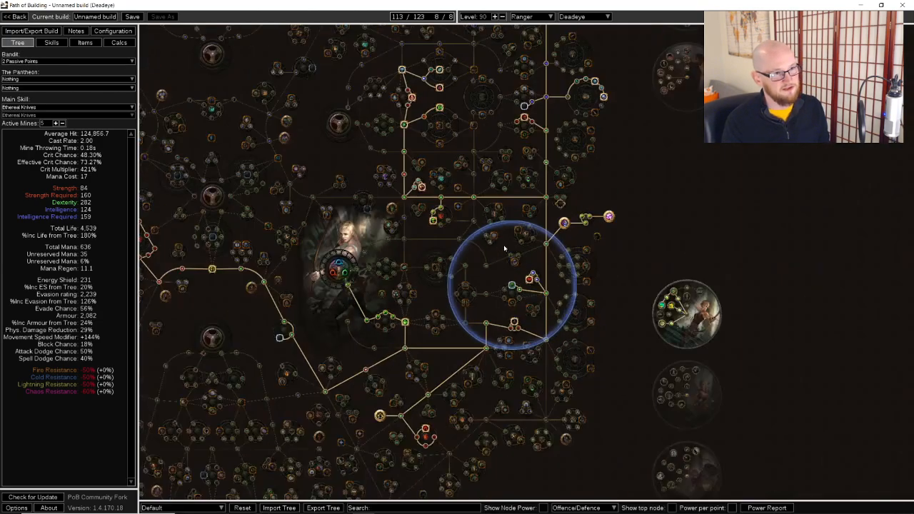
click(51, 42)
click(85, 43)
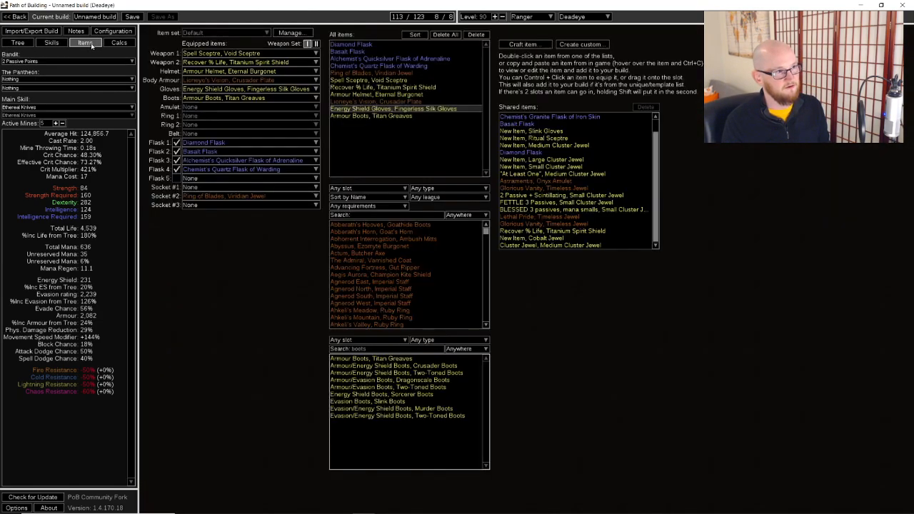
Set the Titan Greaves' maximum Life roll to +84 and save the boots
click(375, 116)
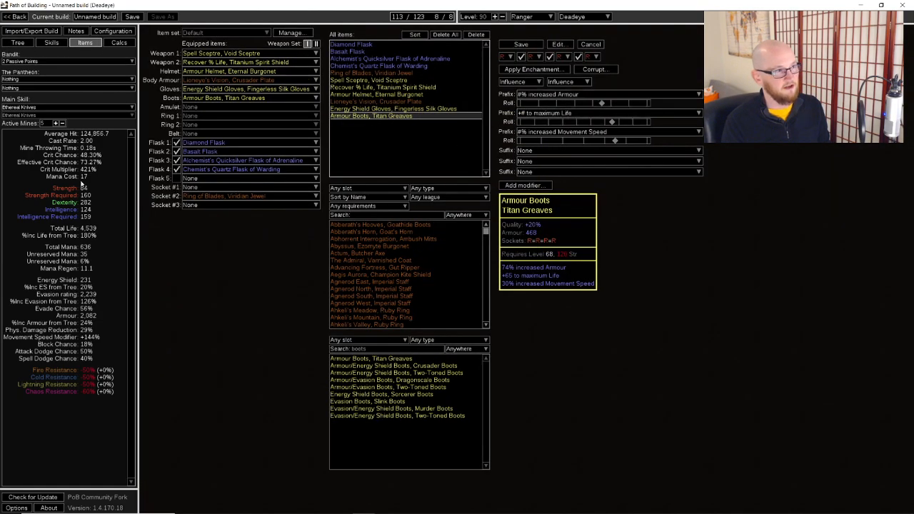
drag(612, 121, 640, 121)
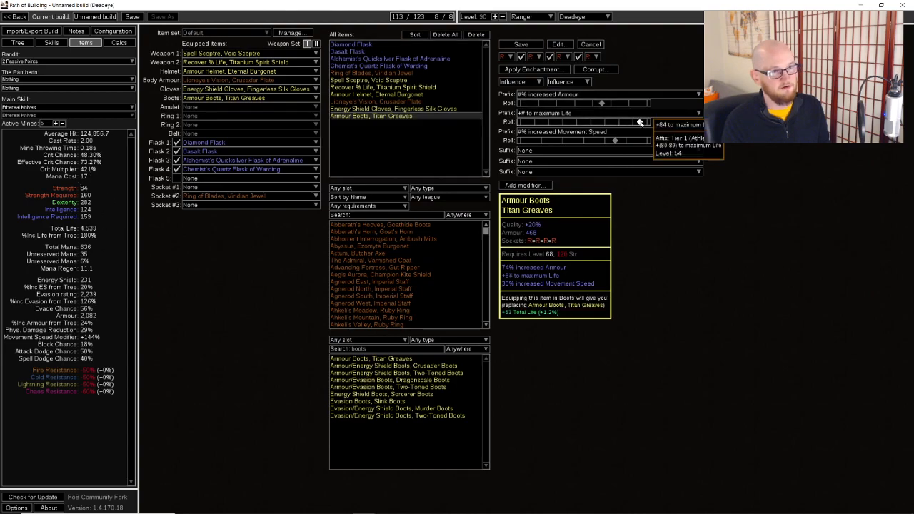
click(521, 45)
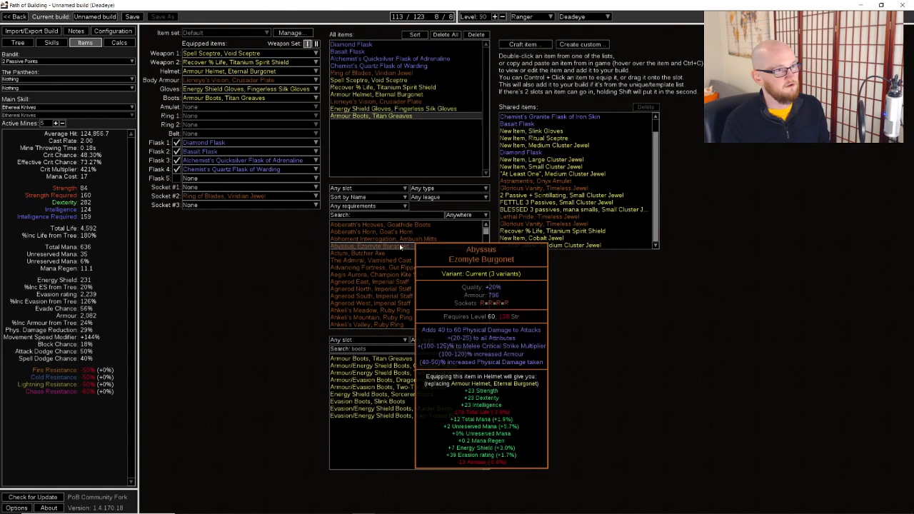
Craft a new rare amulet using the Onyx Amulet base
click(522, 44)
click(464, 257)
click(429, 267)
click(429, 268)
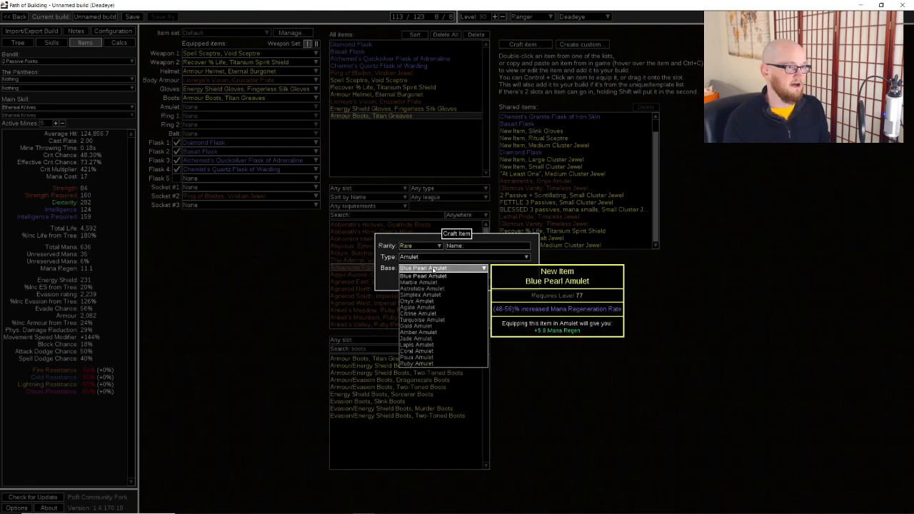
click(435, 293)
click(436, 282)
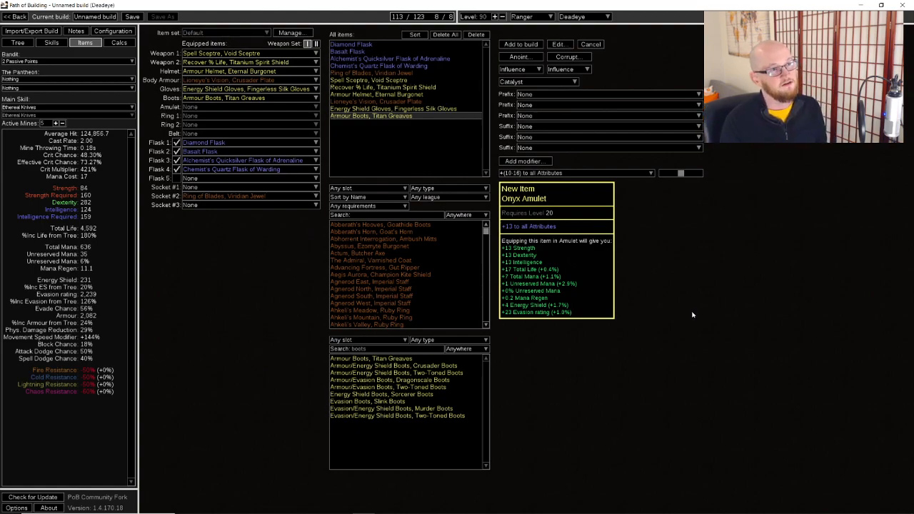
Add a +81 maximum Life prefix and a +37% Global Critical Strike Multiplier suffix to the Onyx Amulet
click(581, 95)
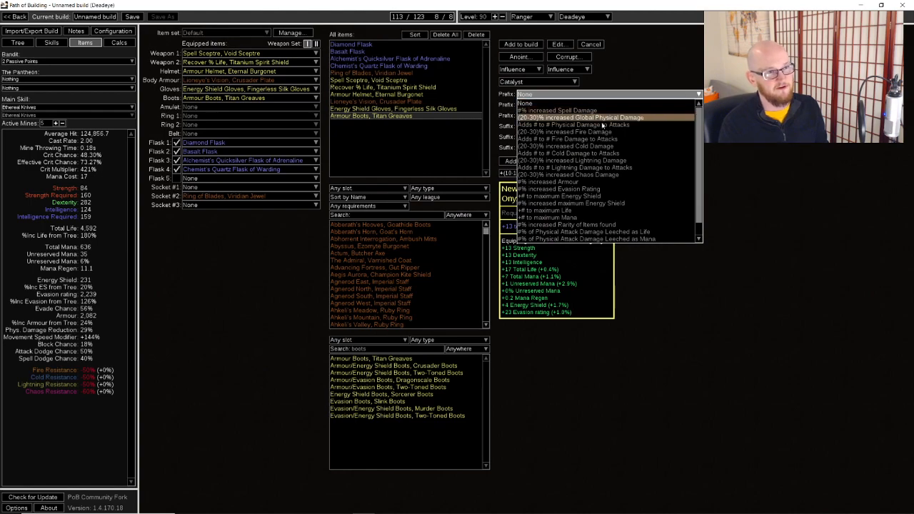
click(595, 210)
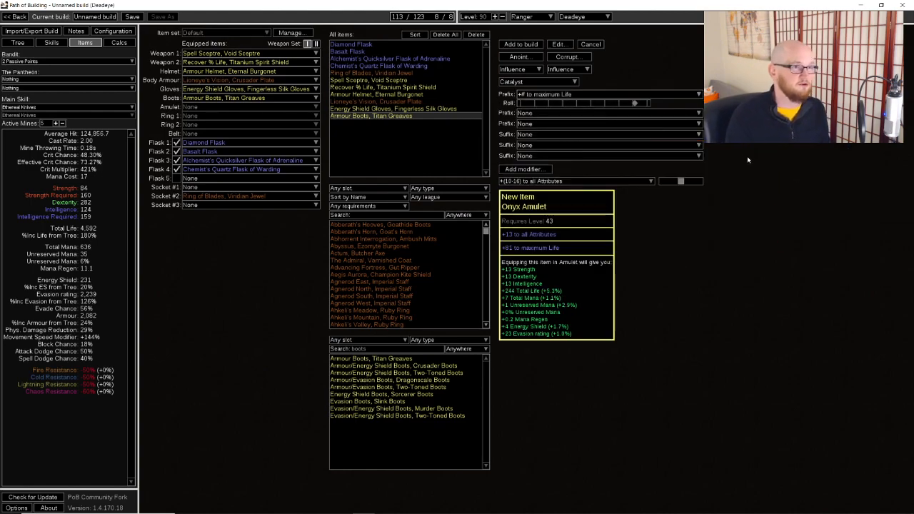
click(629, 135)
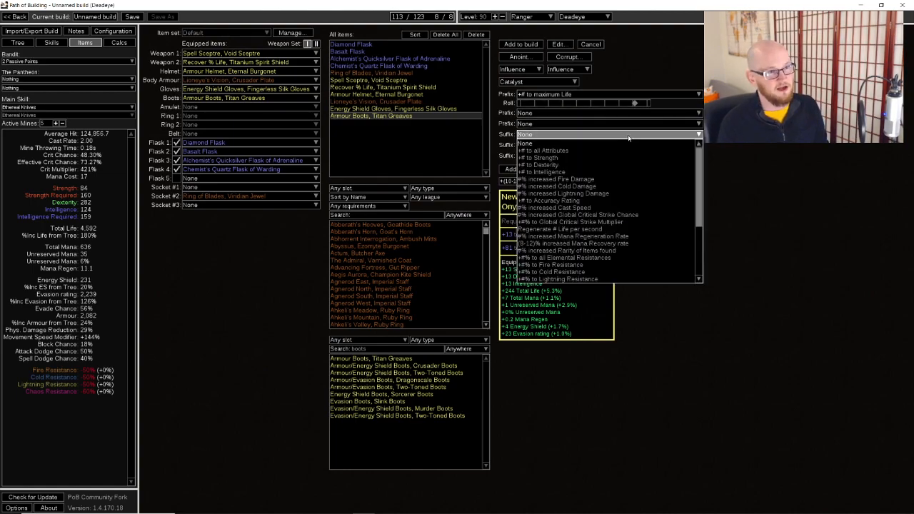
click(638, 208)
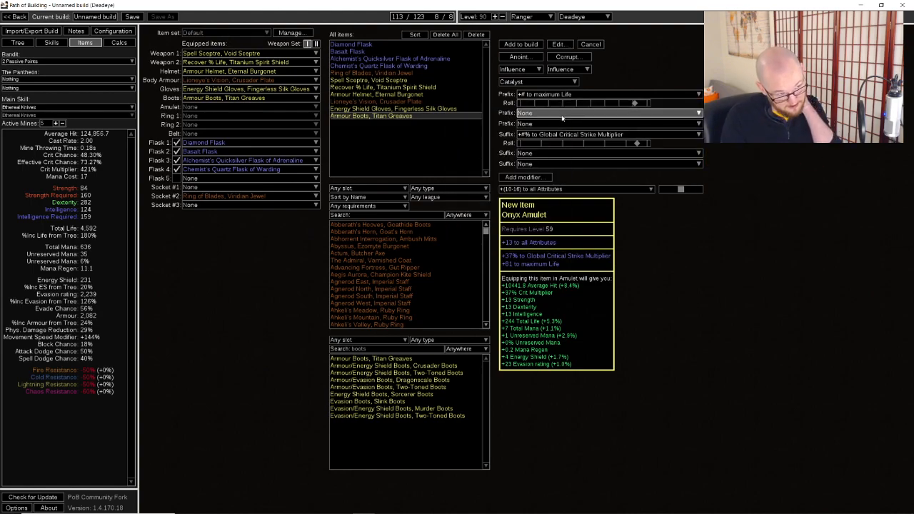
Anoint the Onyx Amulet with Arcane Potency, sorting the anointments by Average Hit, and add the amulet to the build
click(520, 58)
click(427, 176)
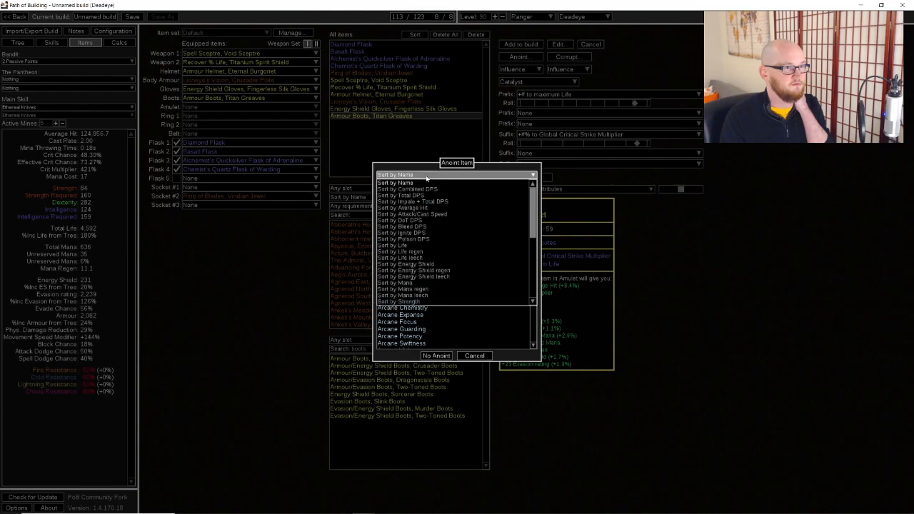
click(431, 206)
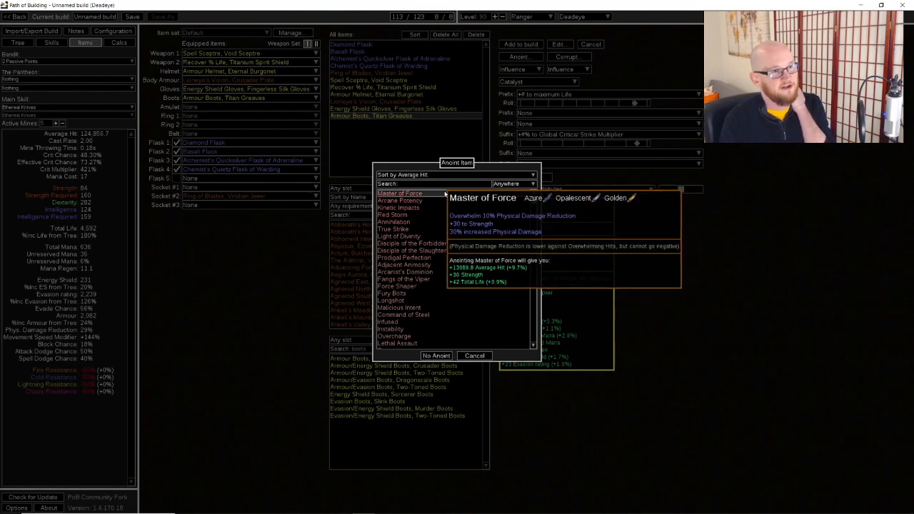
click(441, 204)
click(436, 355)
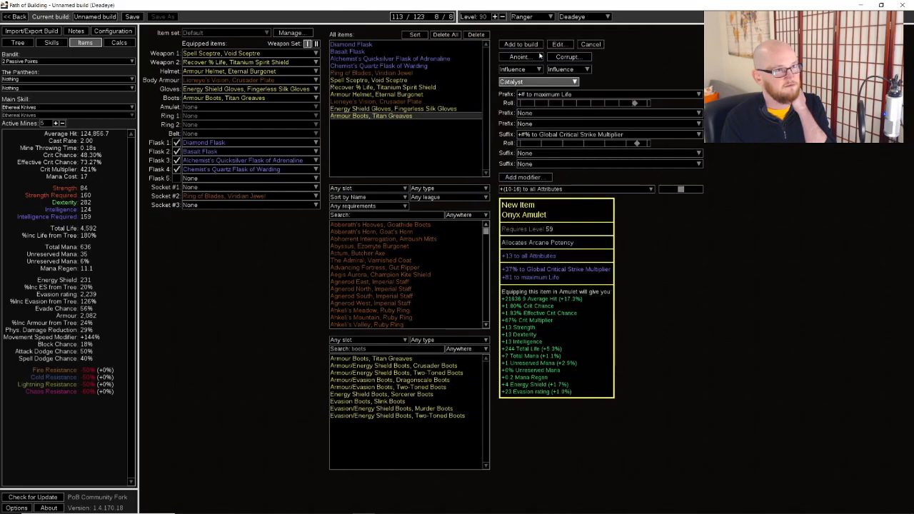
click(521, 44)
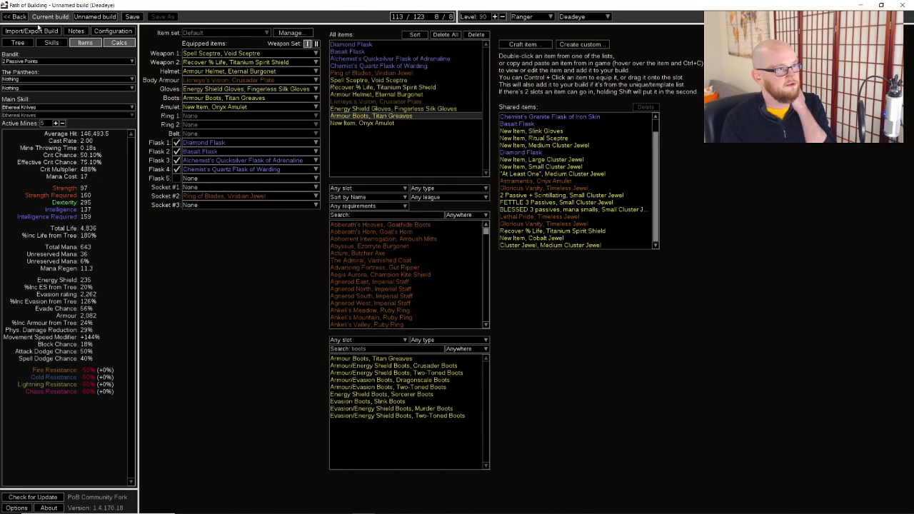
Examine the Arcane Potency notable's location and effects on the passive tree, and return to the items
click(18, 43)
drag(296, 108, 541, 302)
scroll(540, 302, up, 7)
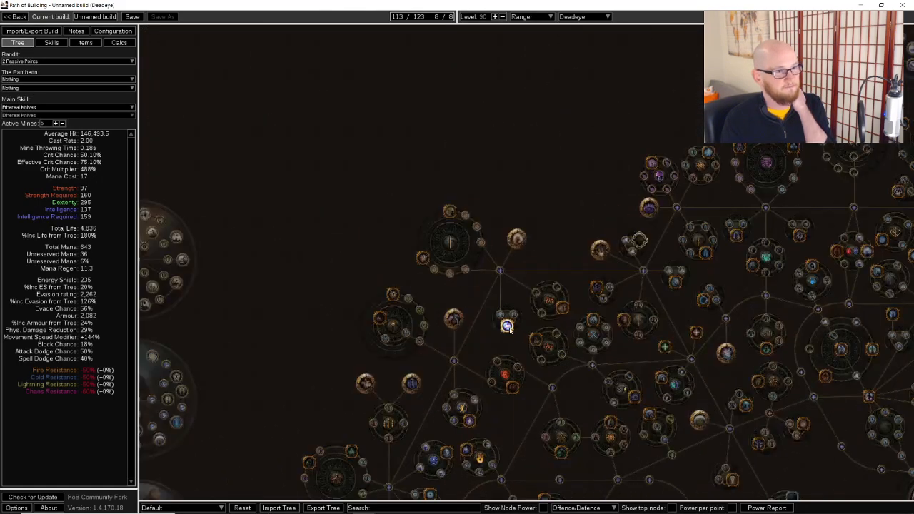
scroll(507, 327, up, 3)
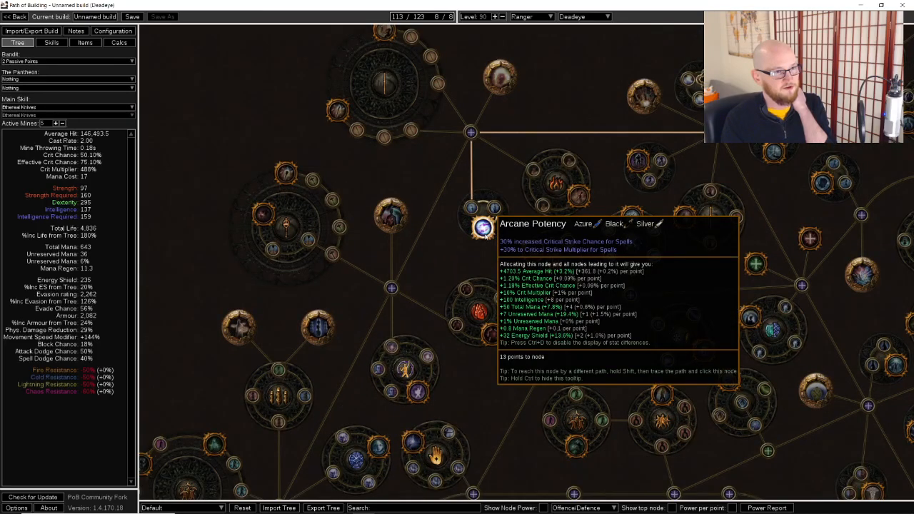
scroll(483, 227, down, 6)
scroll(679, 297, down, 2)
drag(679, 297, 215, 104)
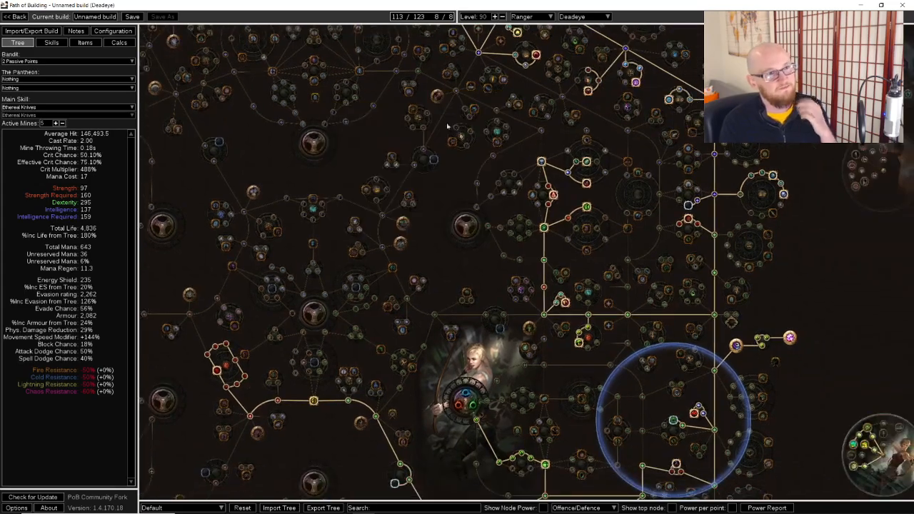
click(90, 43)
Craft a new rare ring using the Vermillion Ring base
click(371, 216)
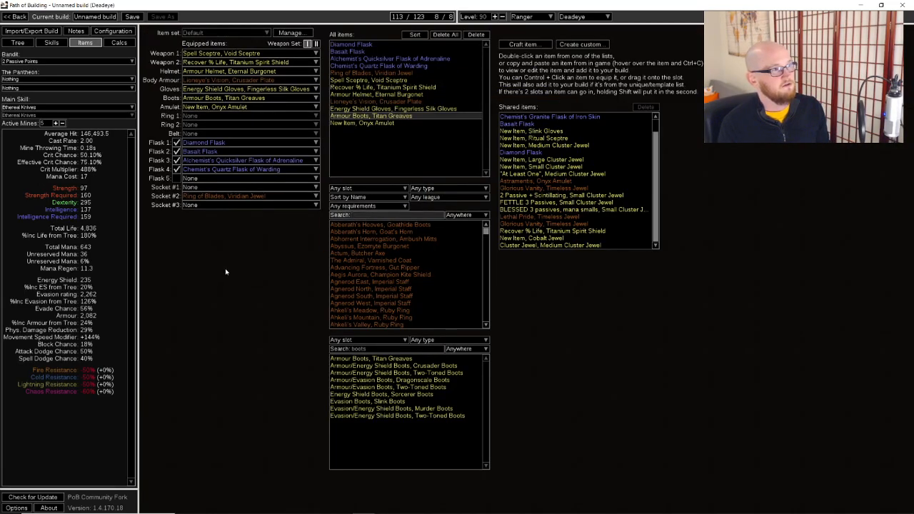
click(531, 45)
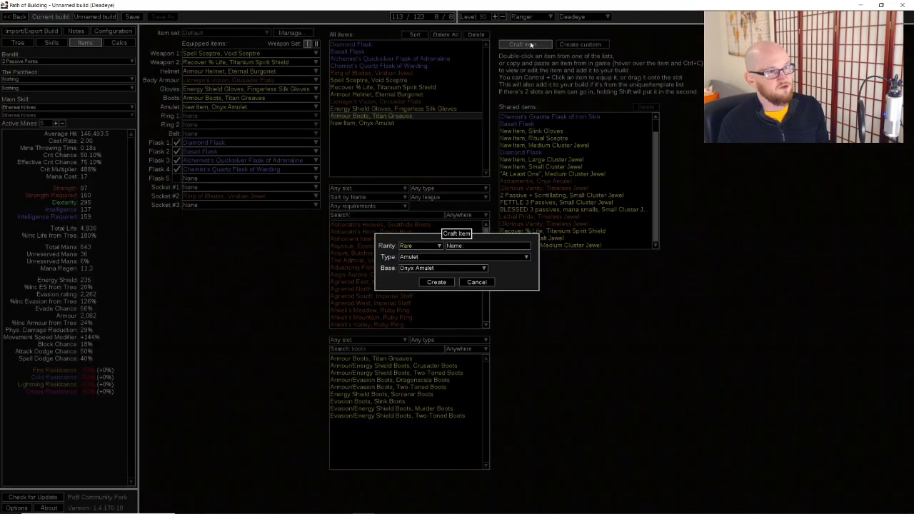
click(438, 260)
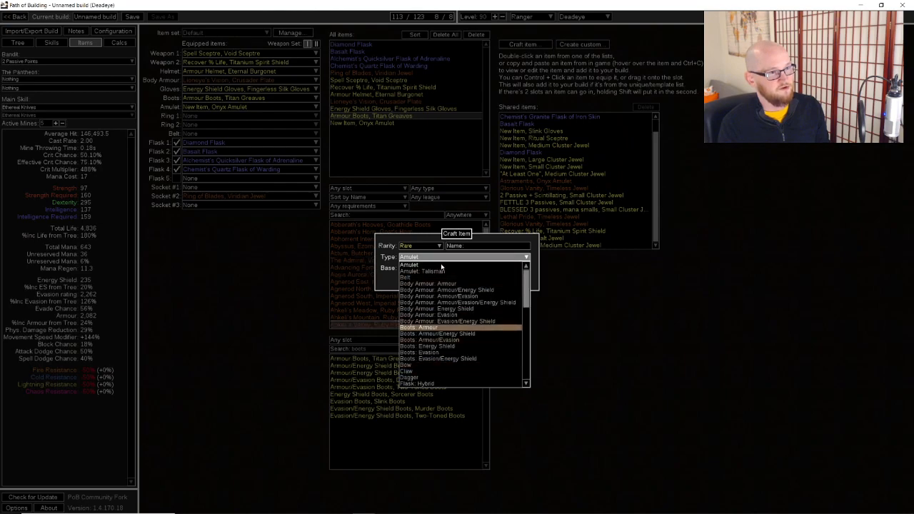
text(ring)
click(446, 265)
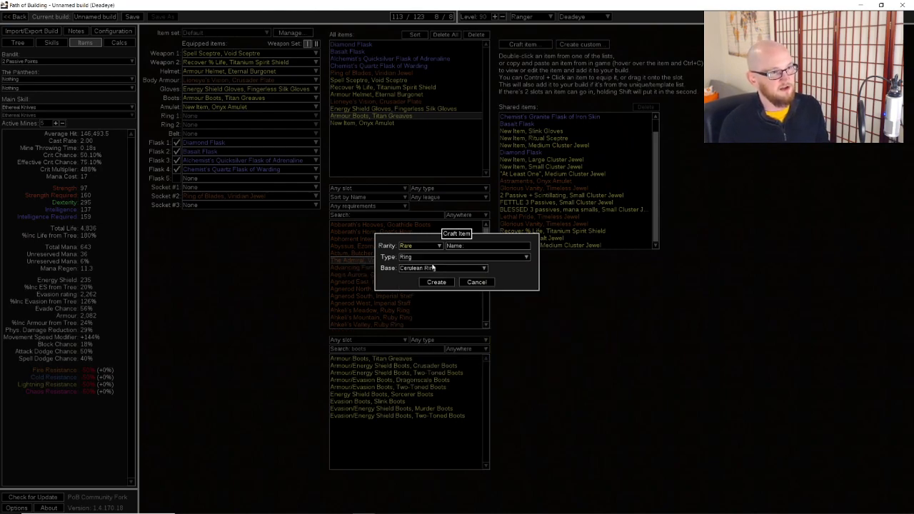
click(446, 268)
click(441, 286)
click(440, 284)
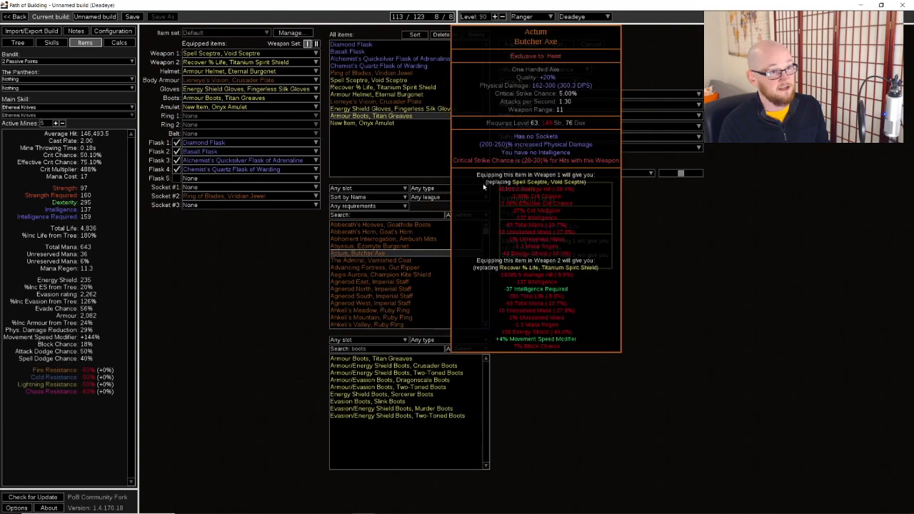
Add a maximum Life prefix to the Vermillion Ring and set its roll to +74
click(635, 96)
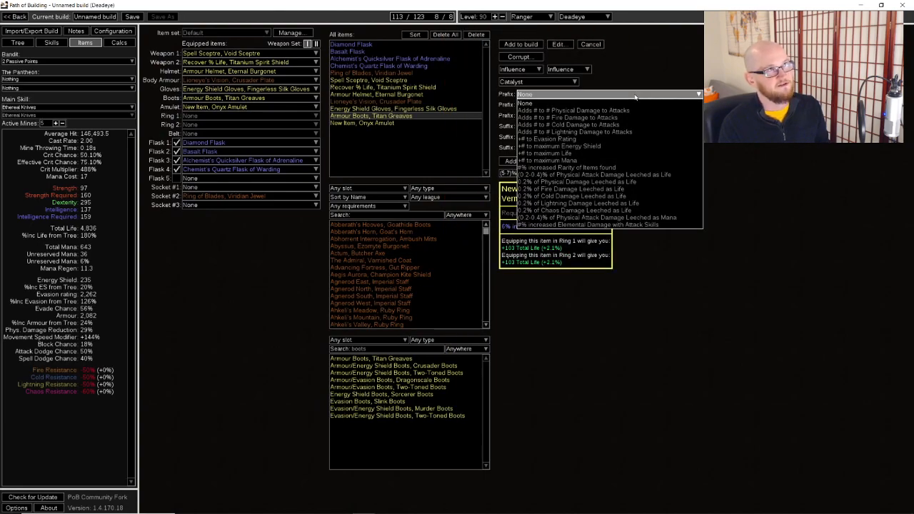
key(Escape)
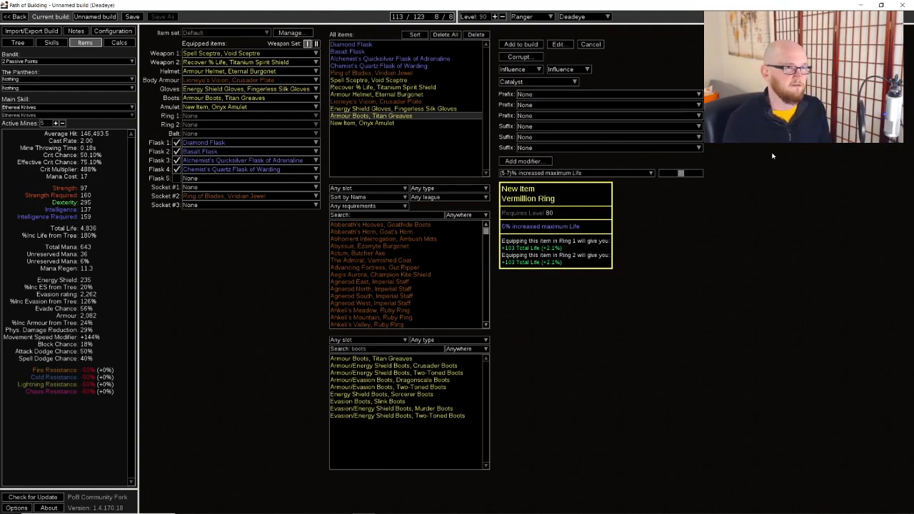
click(607, 93)
click(608, 154)
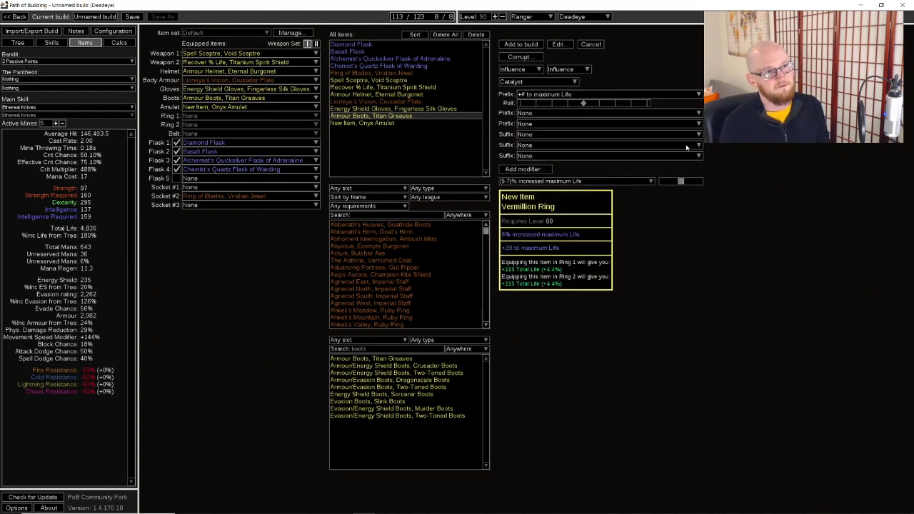
click(18, 43)
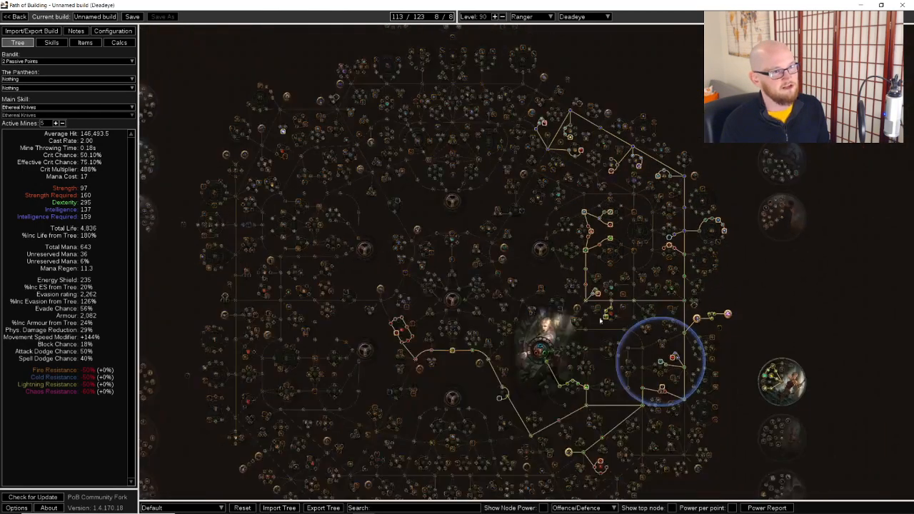
click(85, 44)
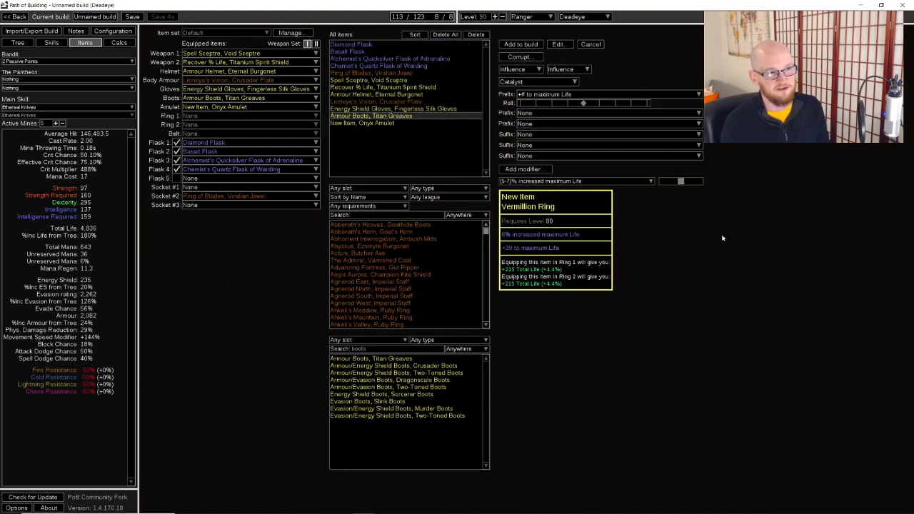
click(638, 104)
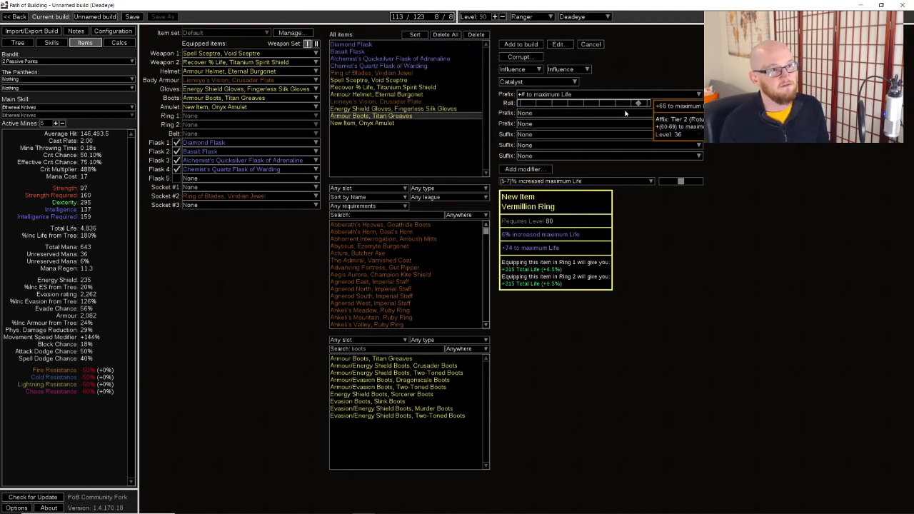
Add the Vermillion Ring to the build without suffixes and equip it in both the Ring 1 and Ring 2 slots
click(622, 134)
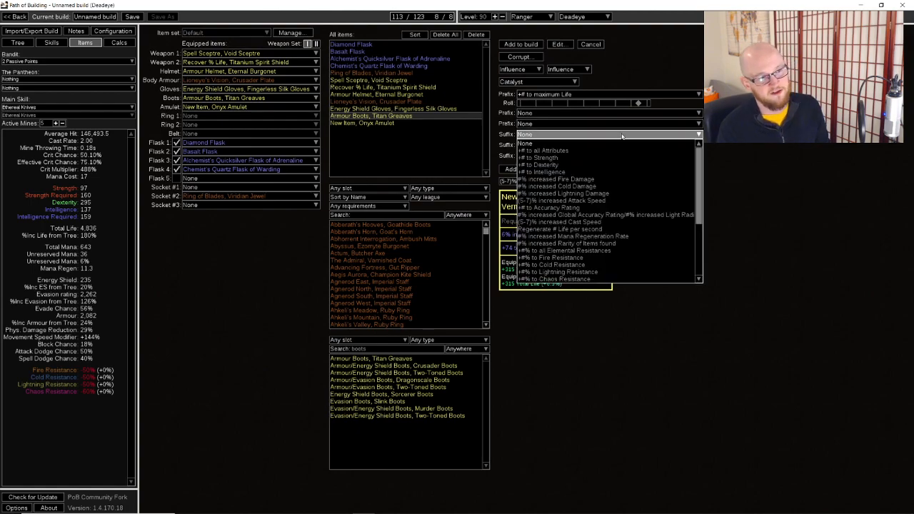
click(798, 145)
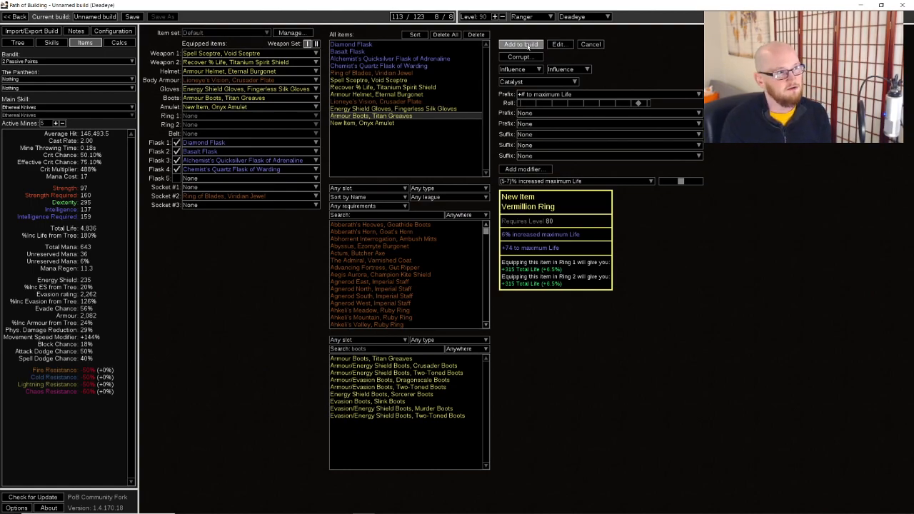
click(522, 44)
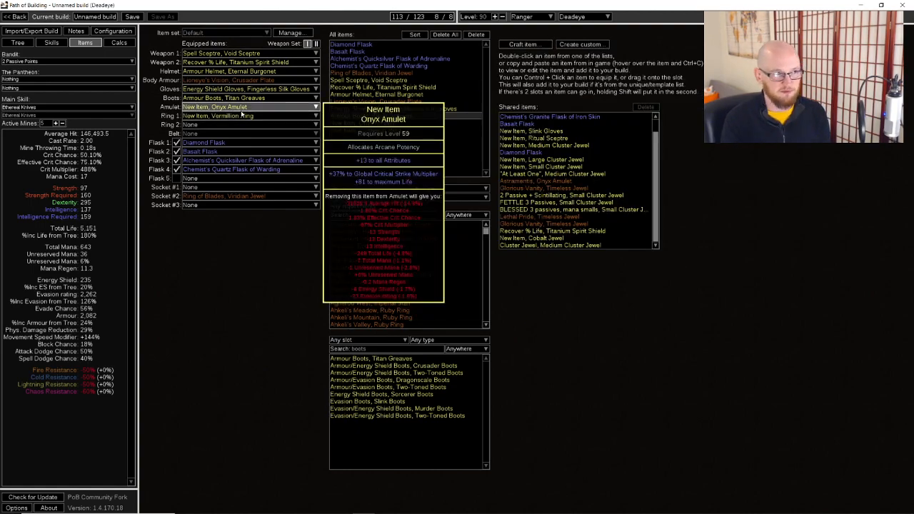
click(243, 124)
click(229, 142)
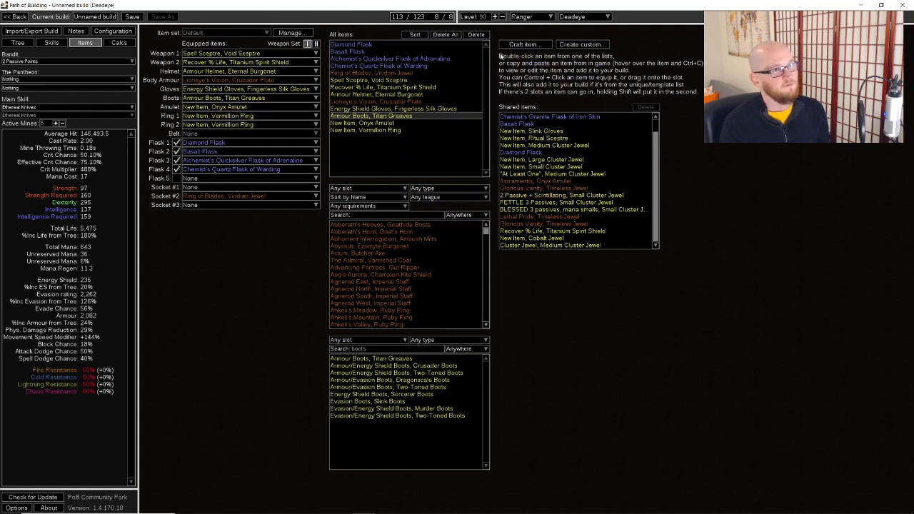
Craft a new rare belt using the Rustic Sash base
click(515, 45)
click(443, 257)
text(belt)
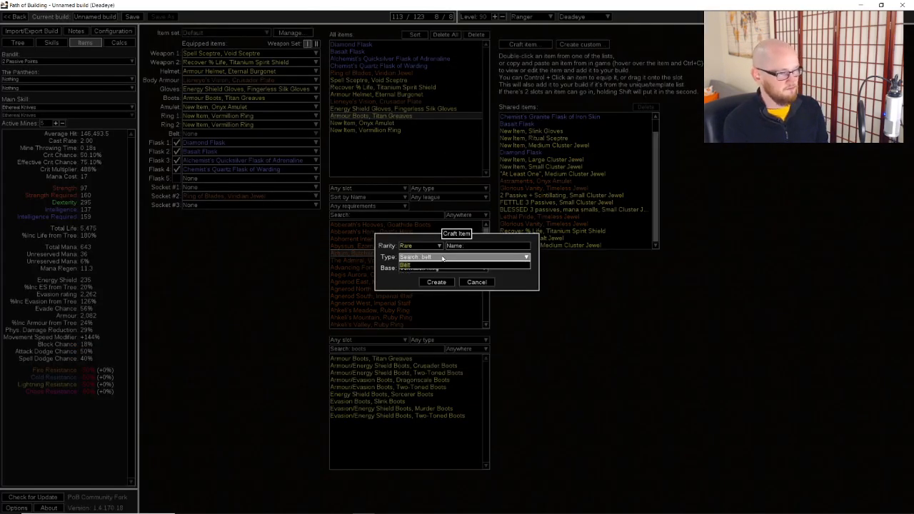
click(429, 265)
click(421, 268)
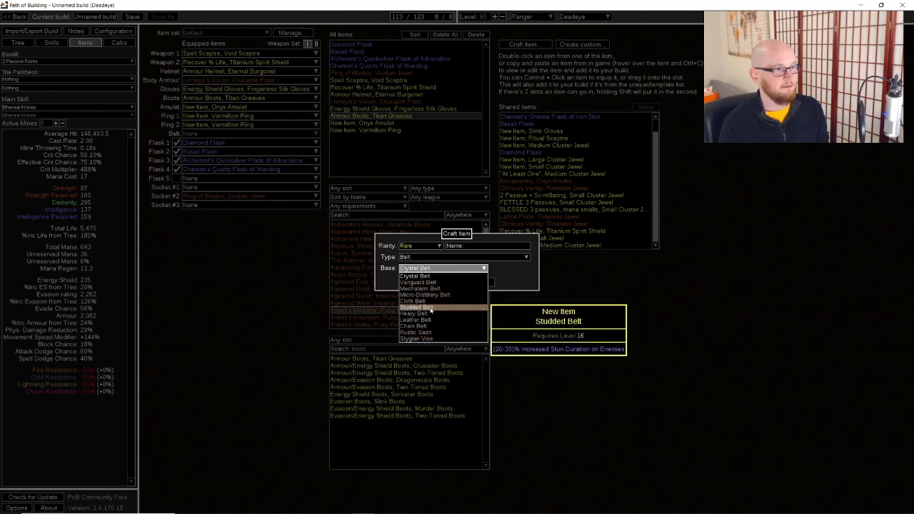
click(428, 330)
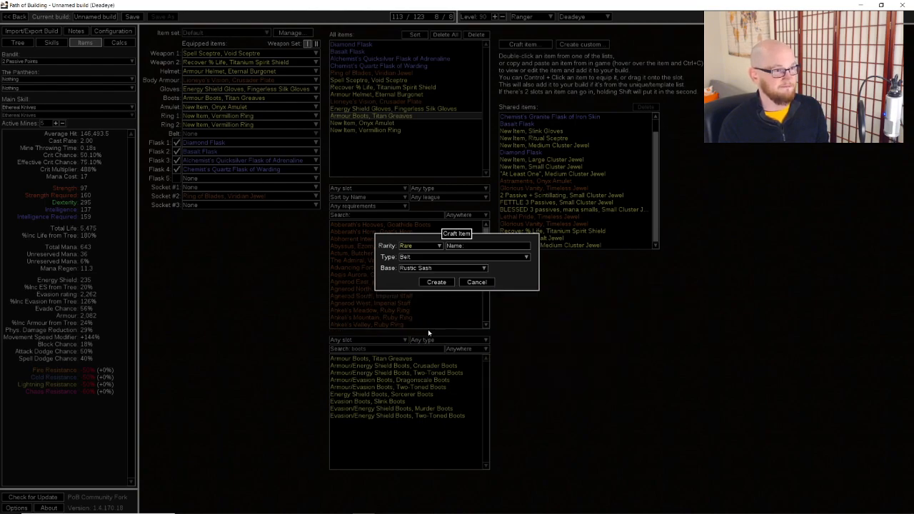
click(435, 282)
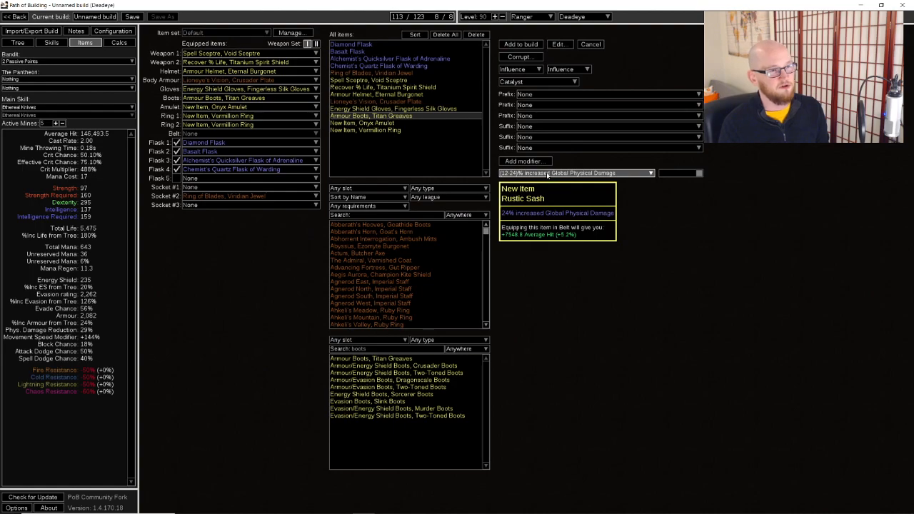
Add a +99 maximum Life prefix to the Rustic Sash and add the belt to the build
click(574, 95)
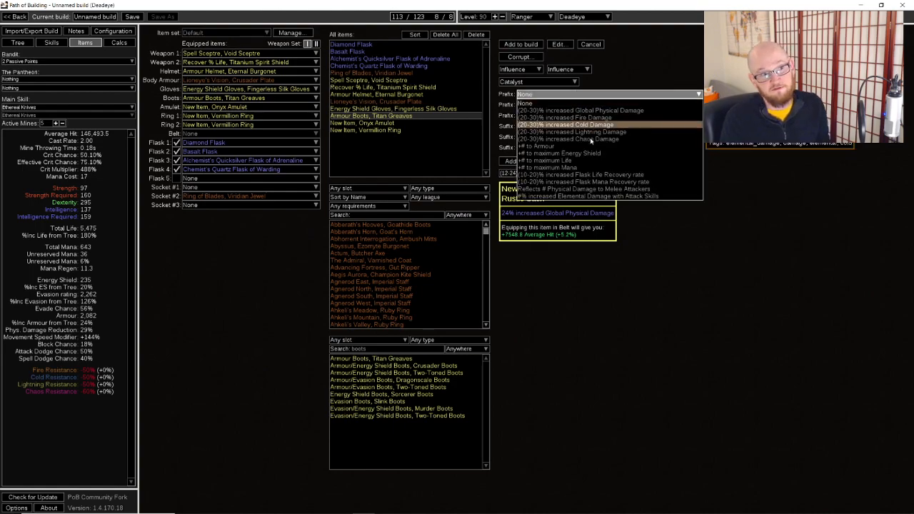
click(557, 160)
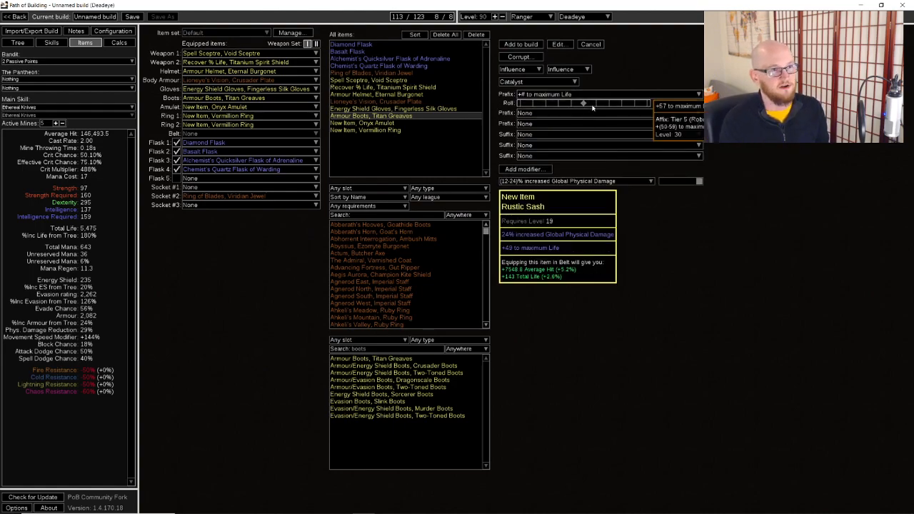
click(527, 46)
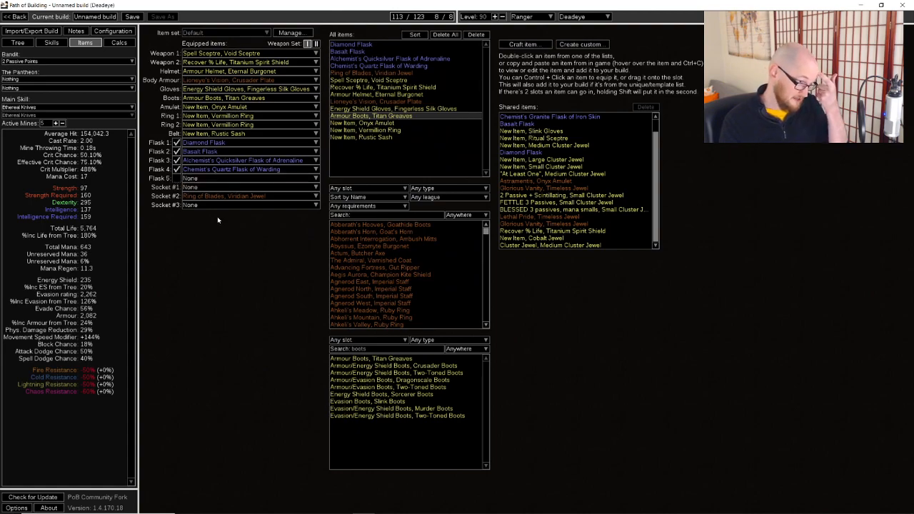
Craft a new rare jewel using the Cobalt Jewel base
click(513, 46)
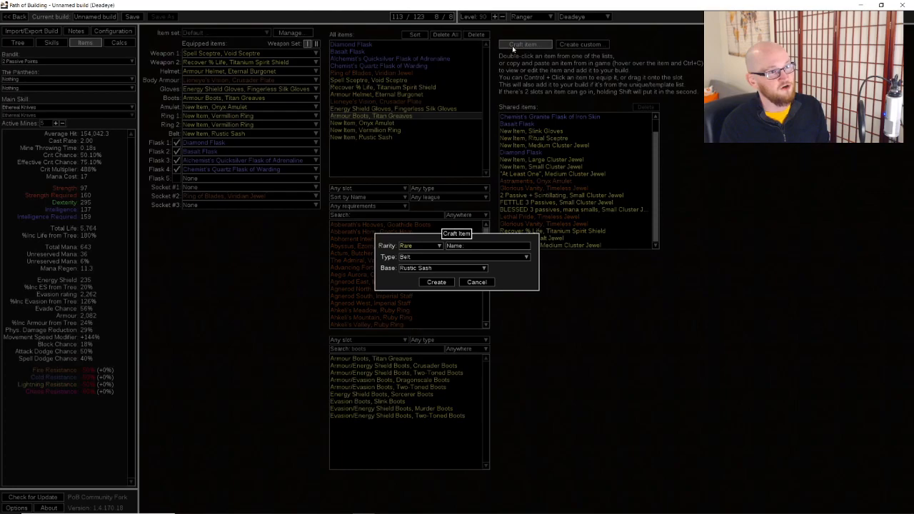
click(429, 257)
scroll(414, 277, down, 3)
scroll(451, 280, down, 3)
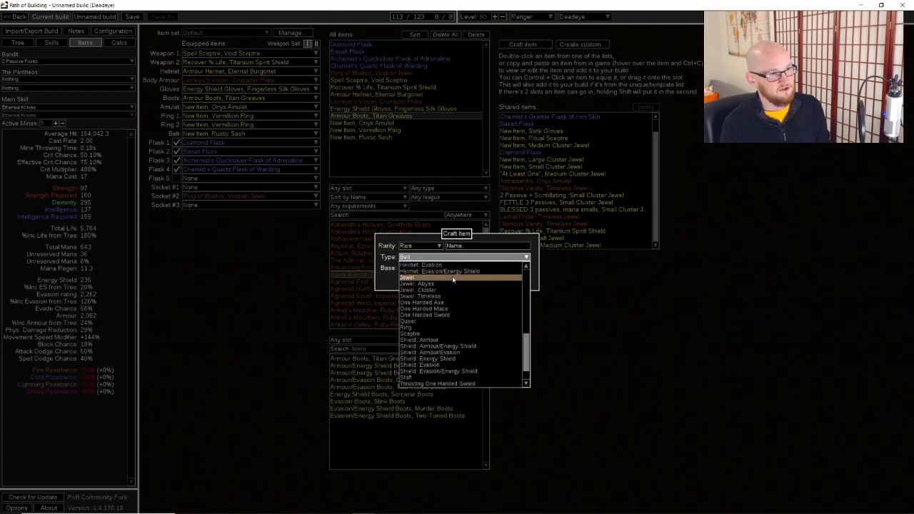
click(436, 278)
click(434, 281)
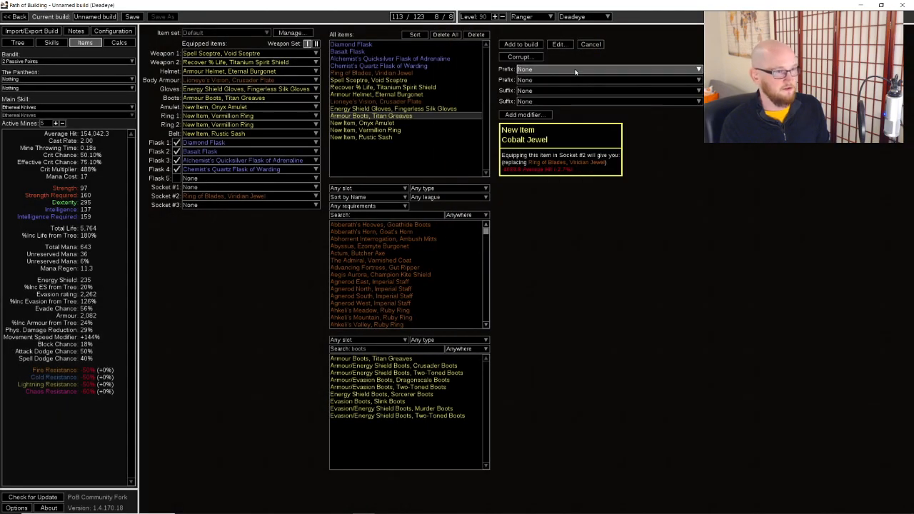
Give the Cobalt Jewel a +(9-12)% Global Critical Strike Multiplier suffix and a (14-16)% increased Global Physical Damage prefix
click(576, 91)
text(mult)
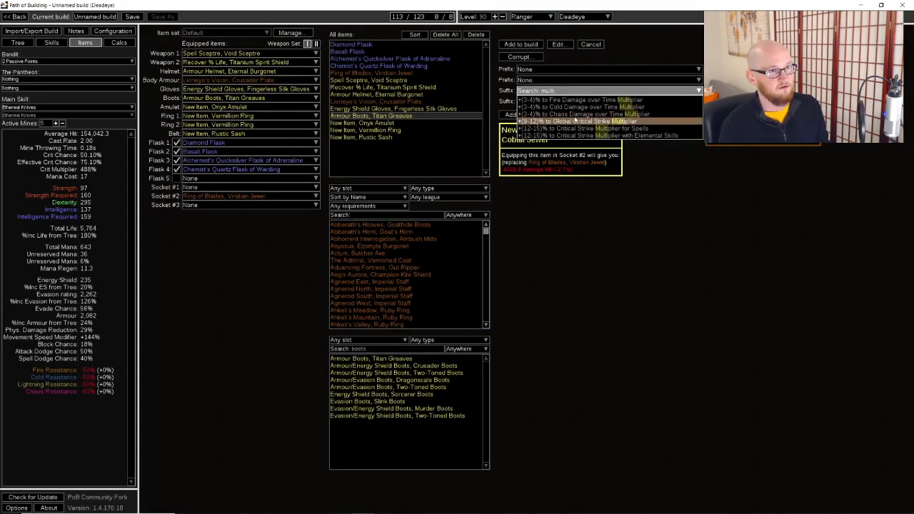
click(572, 121)
click(621, 71)
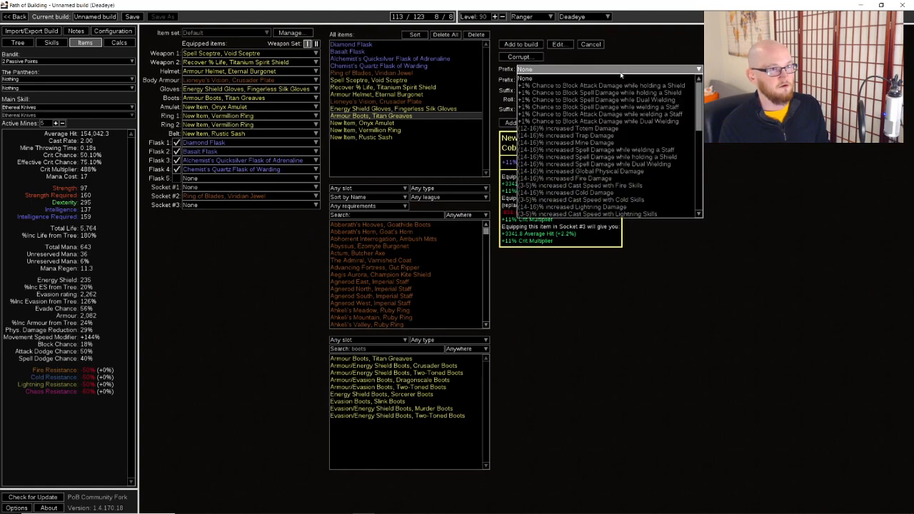
click(619, 171)
Add a maximum Life prefix, set the rolls to 16% physical damage, +12% crit multiplier and 7% life, and add the jewel to the build
click(608, 88)
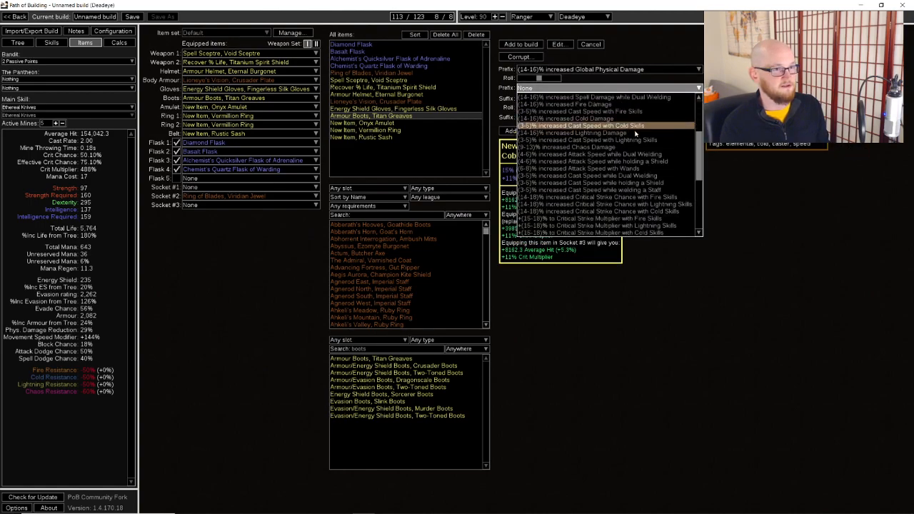
scroll(621, 142, down, 5)
click(571, 204)
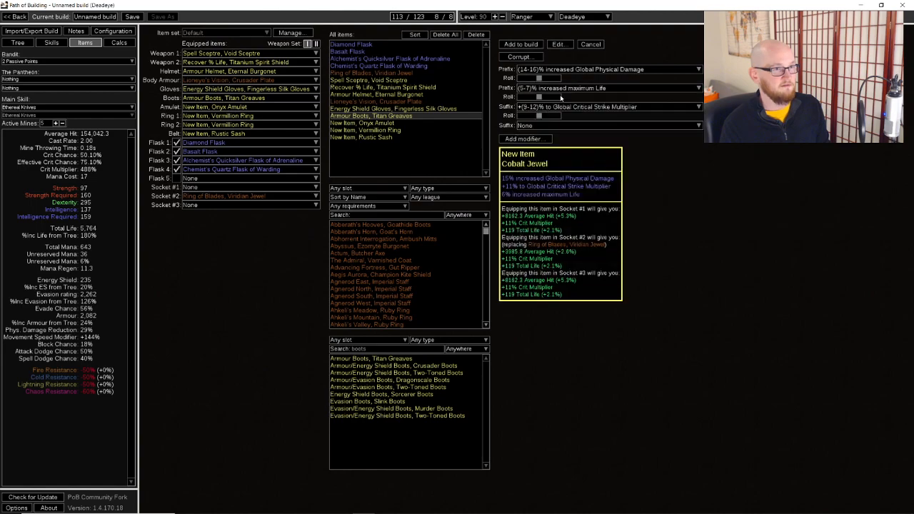
click(521, 45)
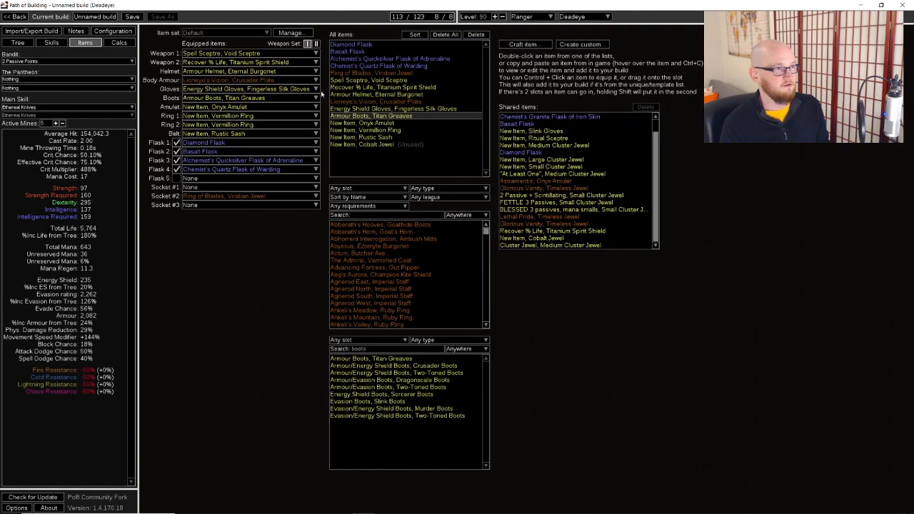
Equip the crafted Cobalt Jewel in both Socket #1 and Socket #3
click(204, 187)
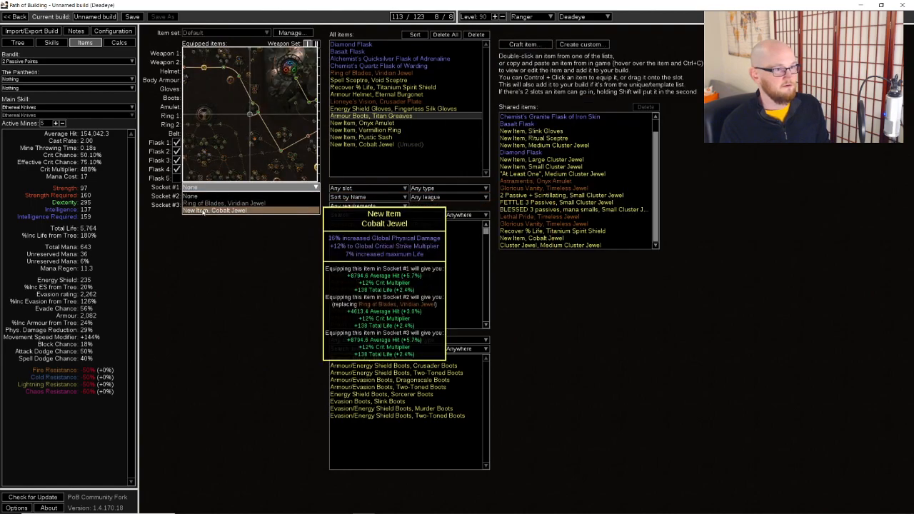
click(204, 212)
click(211, 207)
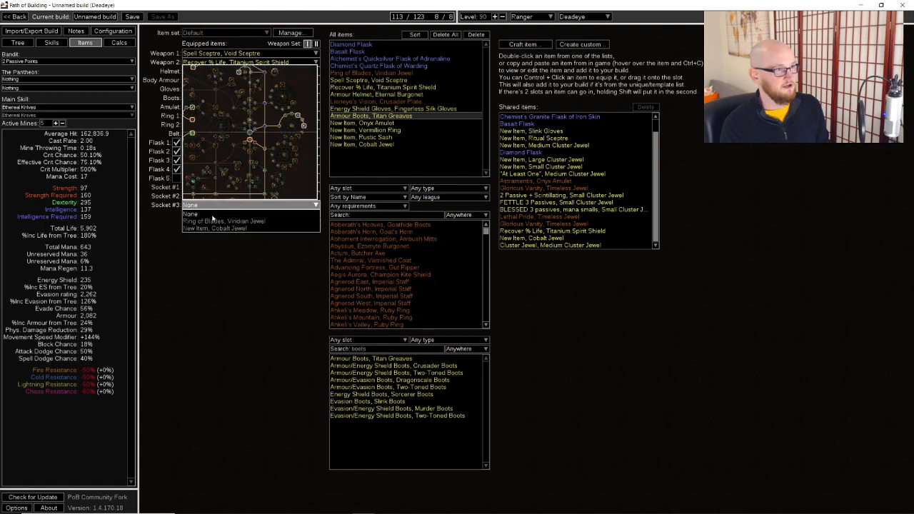
click(218, 230)
Examine the allocated passives along the eastern side of the tree, including Assassination and the neighbouring clusters
click(21, 43)
scroll(679, 243, down, 1)
drag(679, 243, 528, 206)
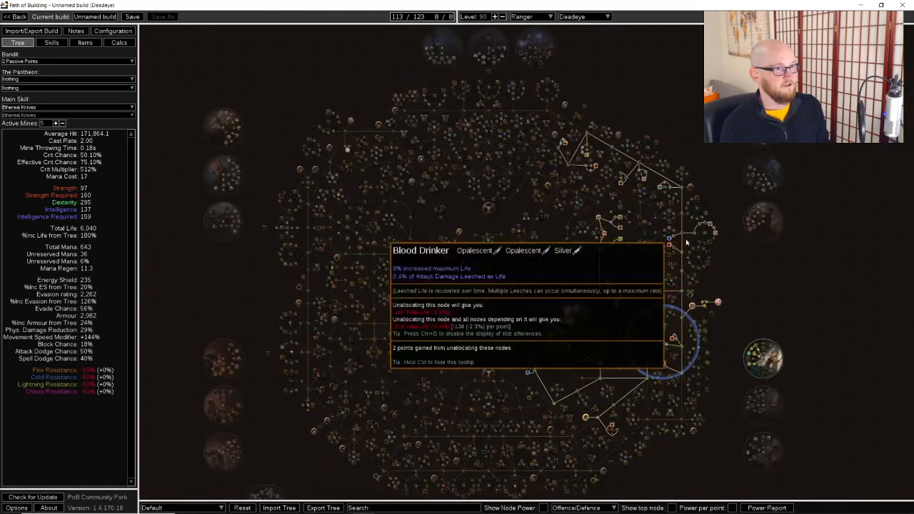
scroll(605, 184, up, 3)
drag(594, 189, 701, 172)
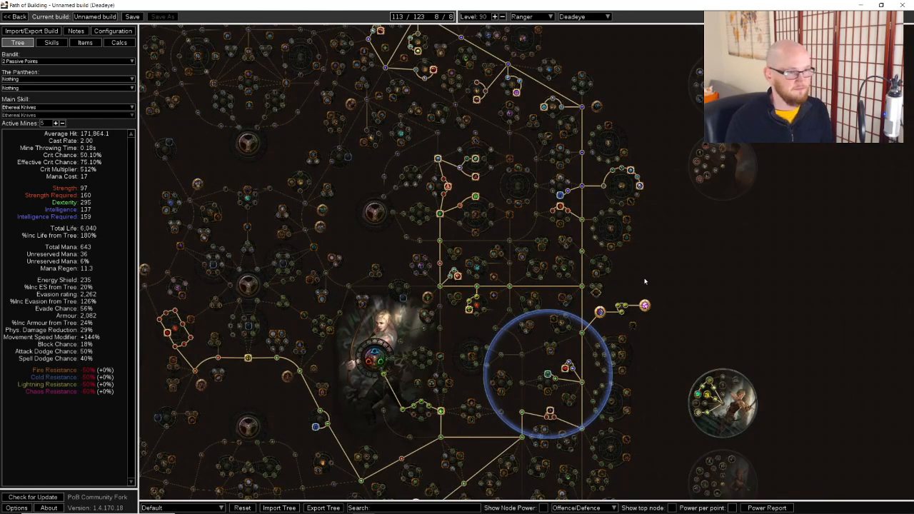
scroll(676, 267, up, 1)
mouse_move(539, 184)
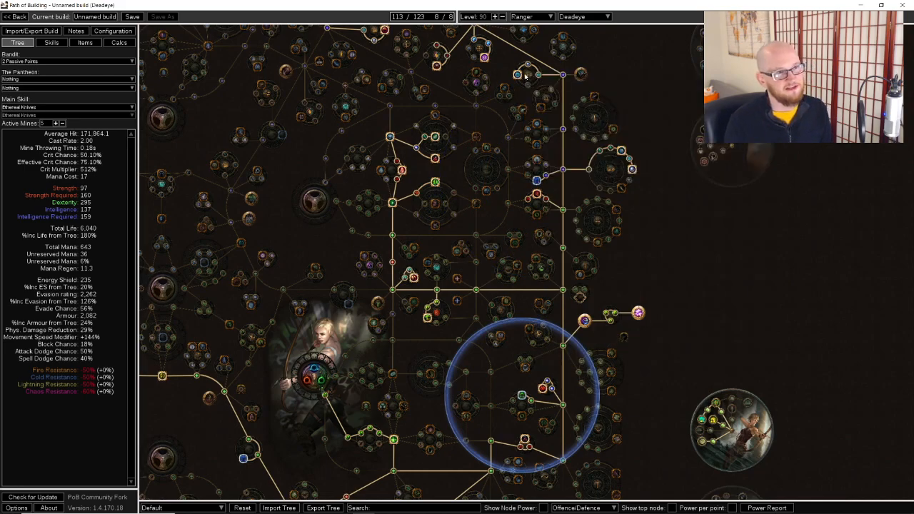
scroll(525, 71, up, 2)
mouse_move(394, 196)
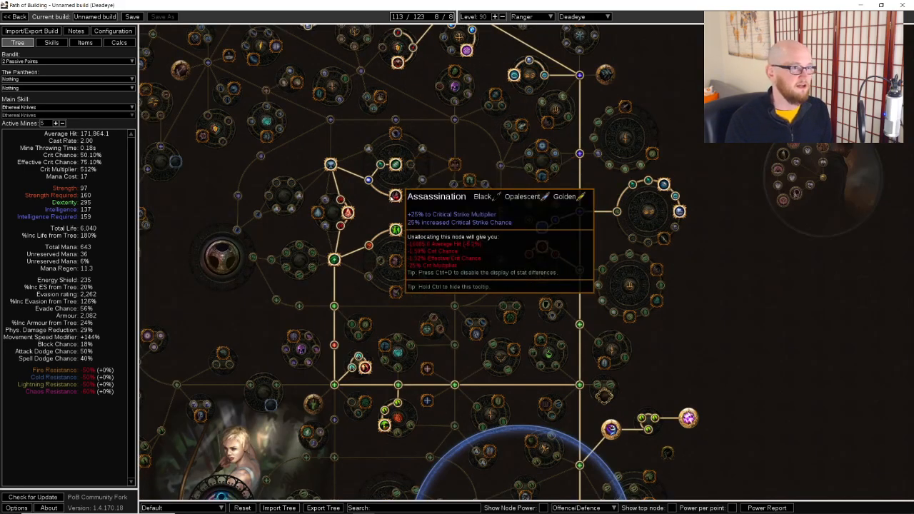
mouse_move(396, 232)
drag(394, 244, 399, 147)
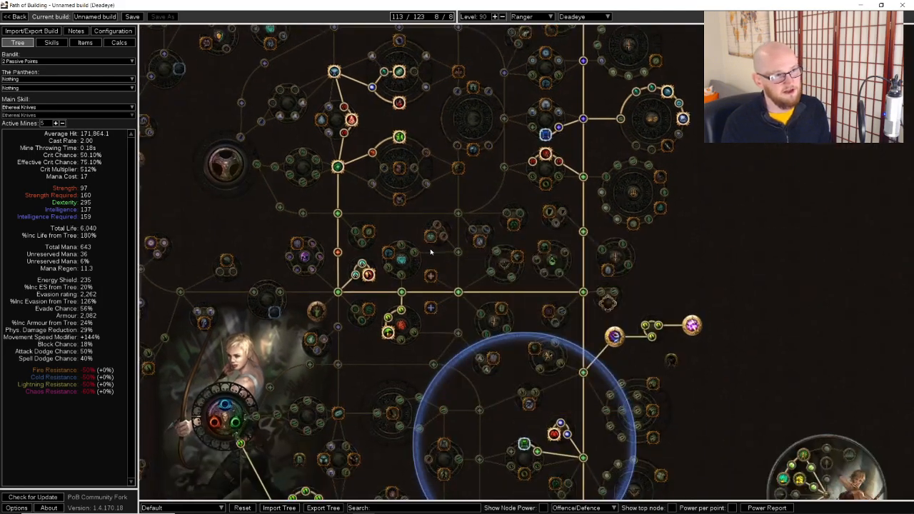
Allocate the notable at the east end of the wheel below Assassination, the small notable cluster south of it, and the connecting Dexterity nodes
scroll(433, 234, up, 3)
click(479, 111)
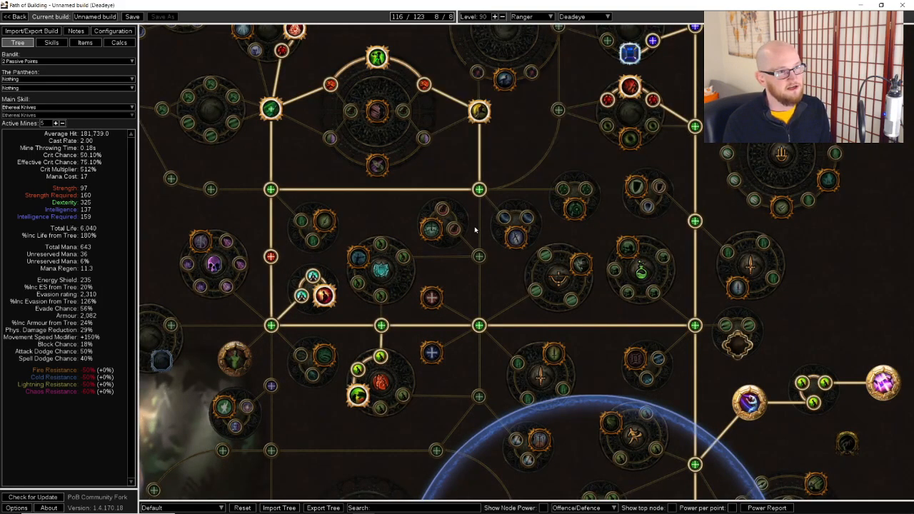
click(432, 227)
scroll(593, 238, down, 3)
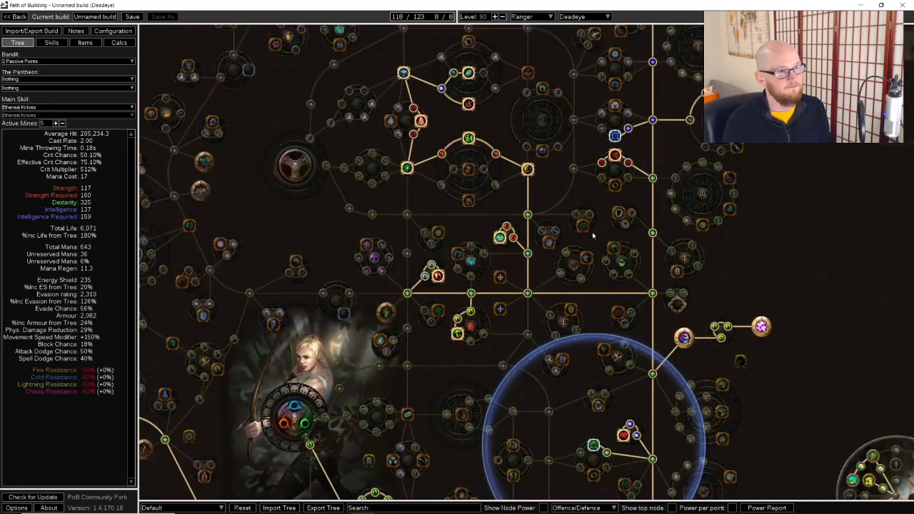
click(407, 215)
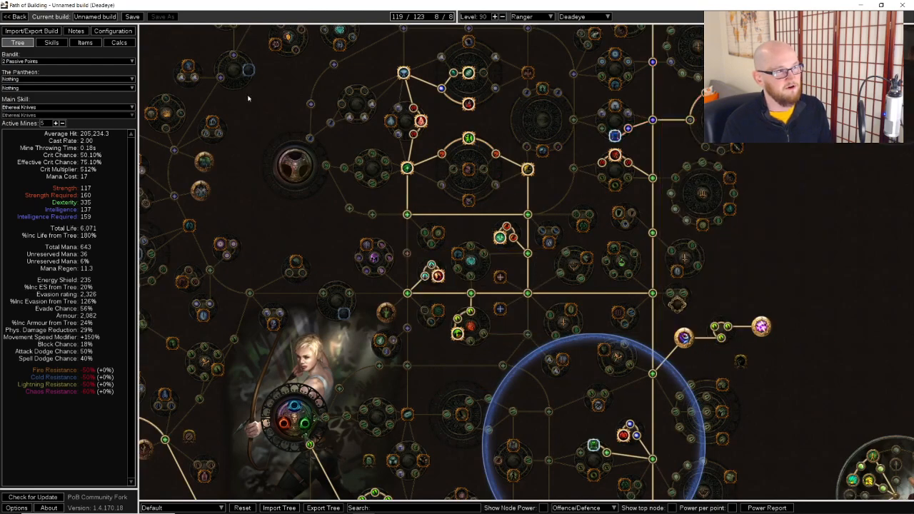
Find the unique Thread of Hope jewel, set its variant to Large Ring and add it to the build
click(86, 43)
text(threadd)
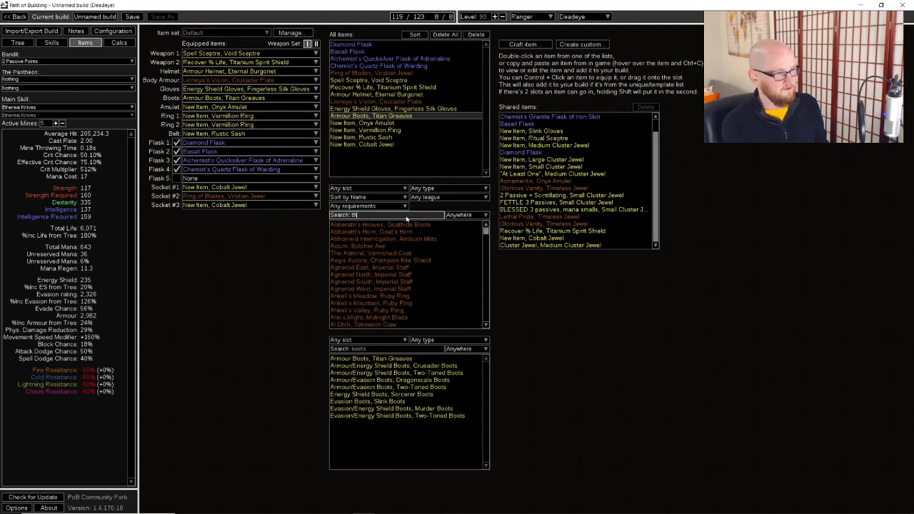
click(400, 224)
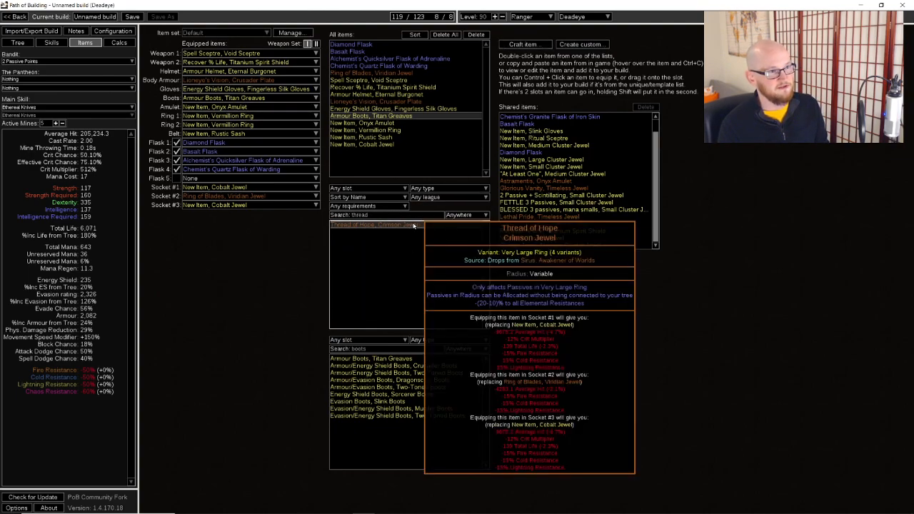
double_click(400, 224)
click(564, 56)
click(554, 80)
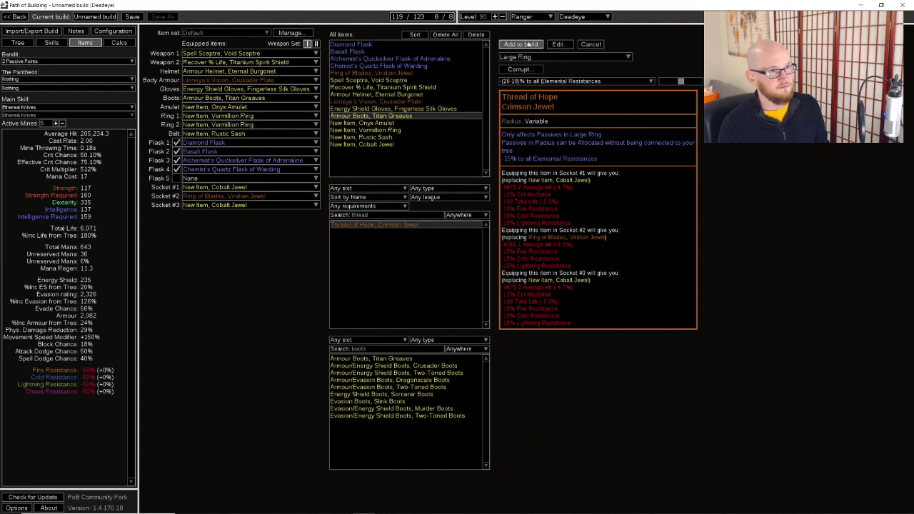
click(521, 44)
Equip Thread of Hope in Socket #3 in place of the Cobalt Jewel
click(9, 43)
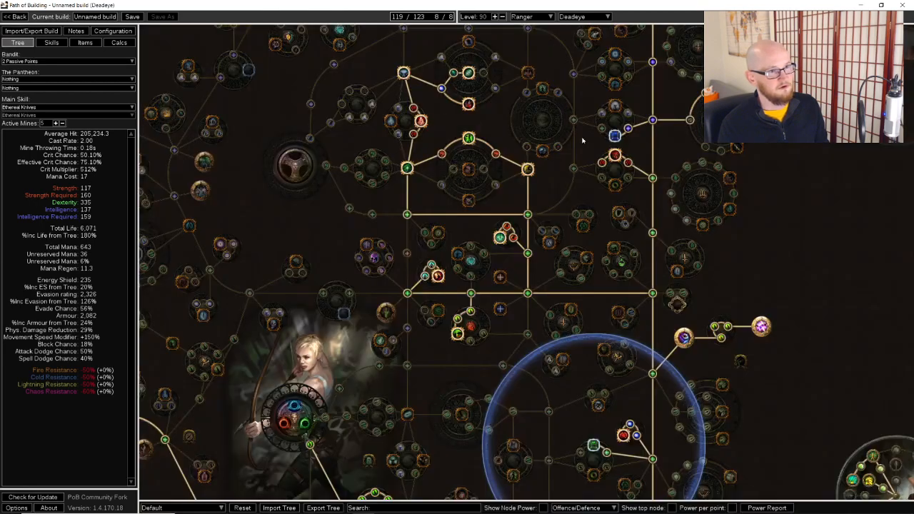
click(85, 43)
click(250, 205)
click(253, 233)
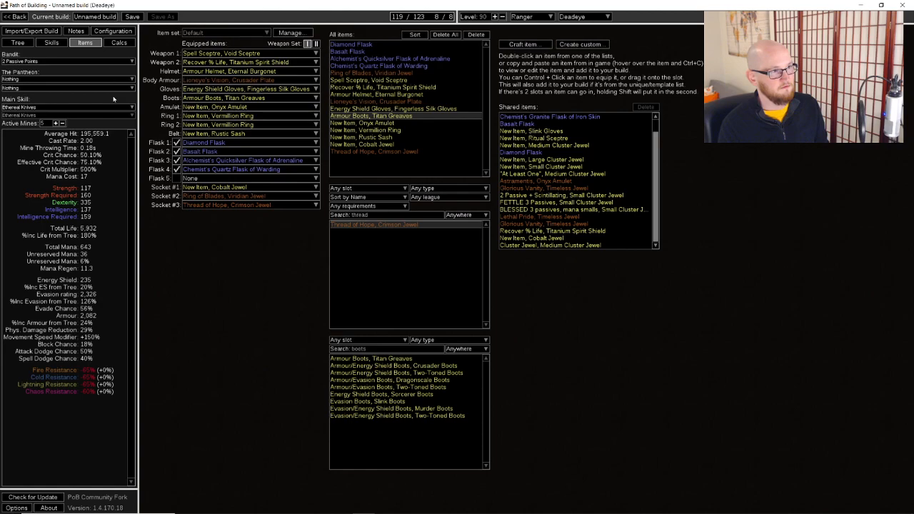
Unallocate the wheel's eastern notable and the Dexterity travel path feeding the clusters west of the Thread of Hope ring
click(18, 43)
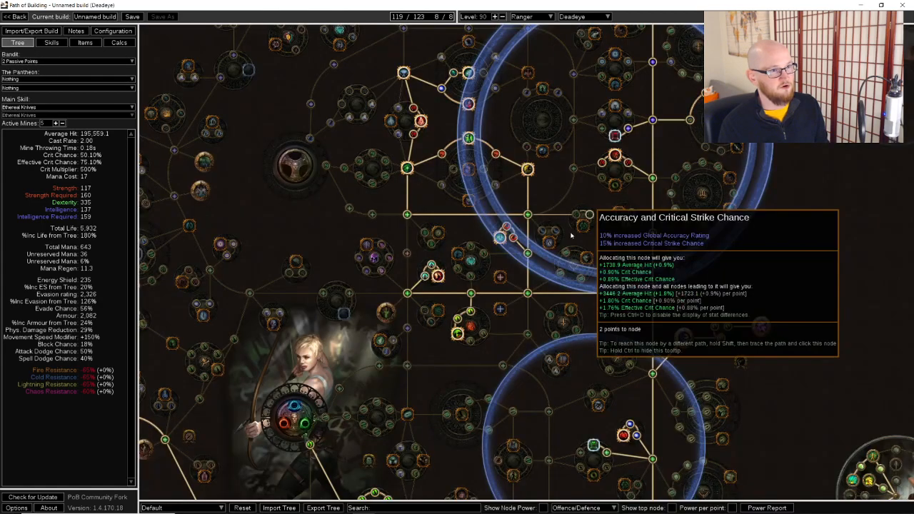
click(527, 168)
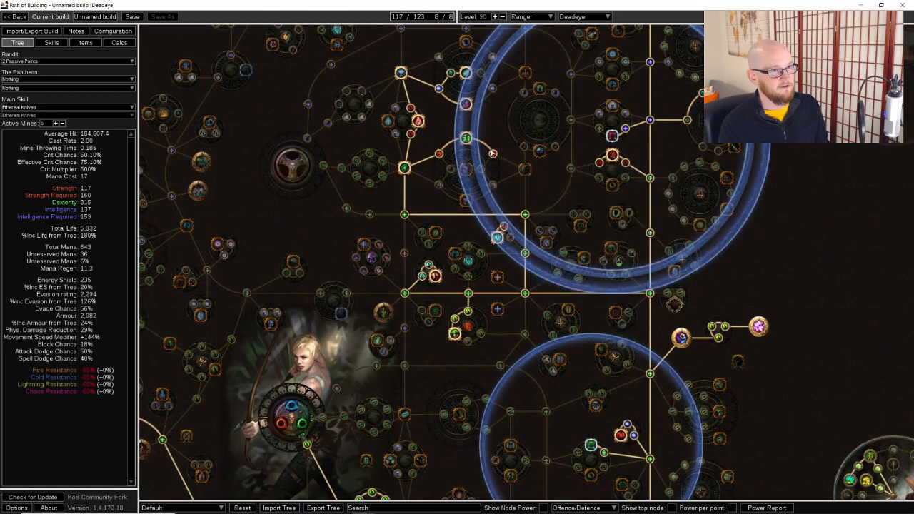
click(526, 254)
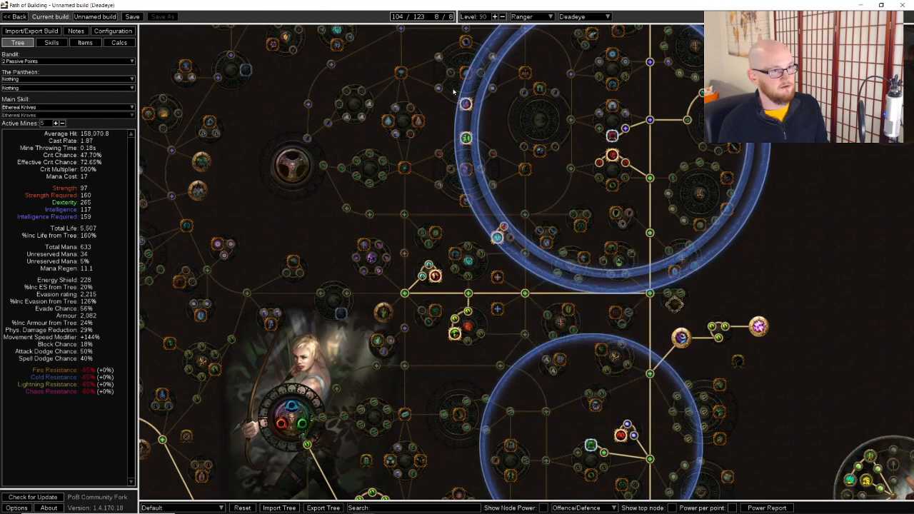
Unallocate the small passives leading to the notables on the northern, eastern and southwestern edges of the Thread of Hope ring
drag(516, 110, 498, 186)
click(576, 50)
click(587, 61)
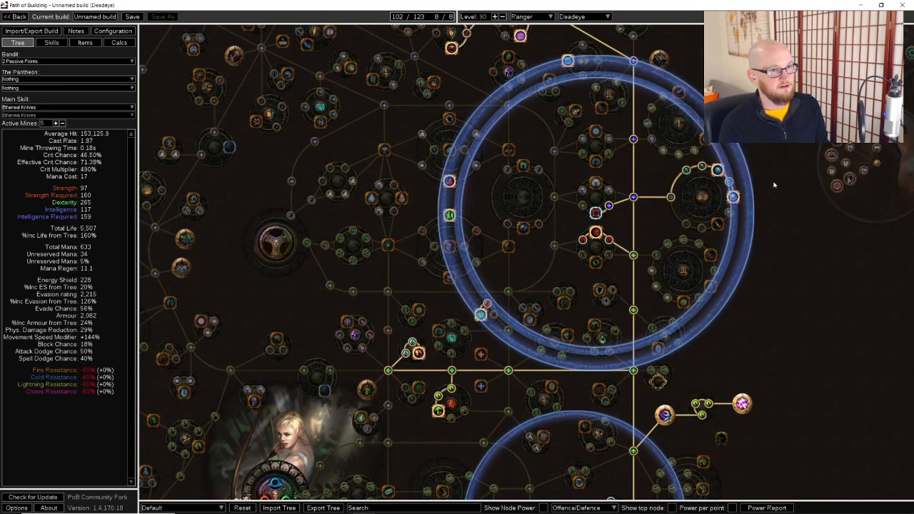
scroll(776, 207, up, 3)
click(700, 178)
scroll(714, 165, down, 3)
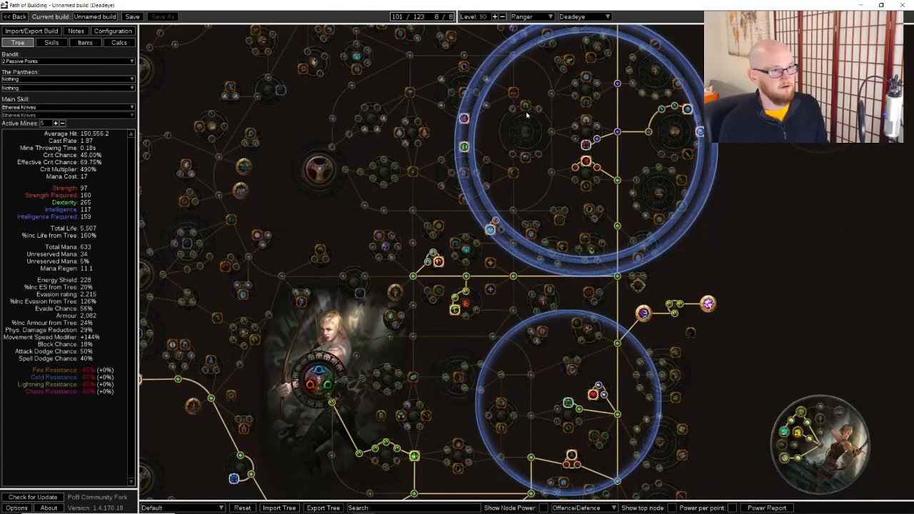
click(495, 221)
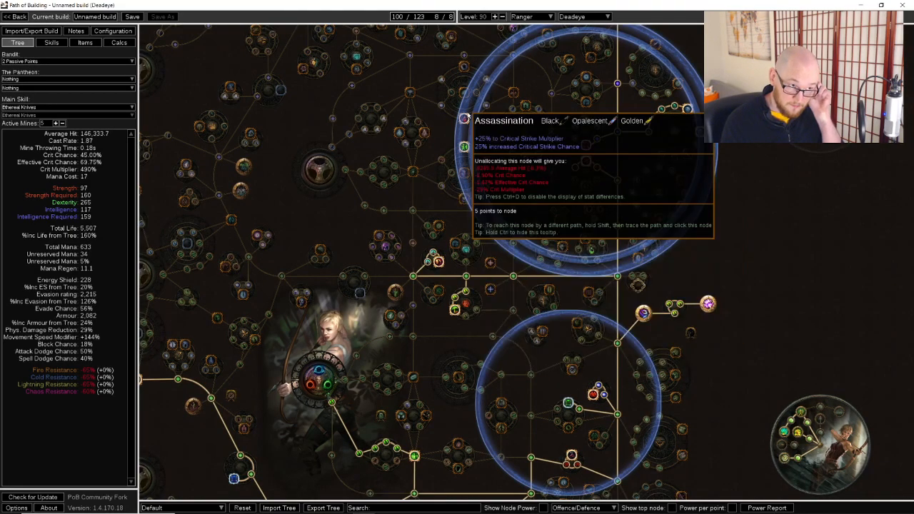
Allocate the life cluster beside the path southwest of the Ranger start and both notables above the wheel southeast of the start
drag(469, 107, 453, 177)
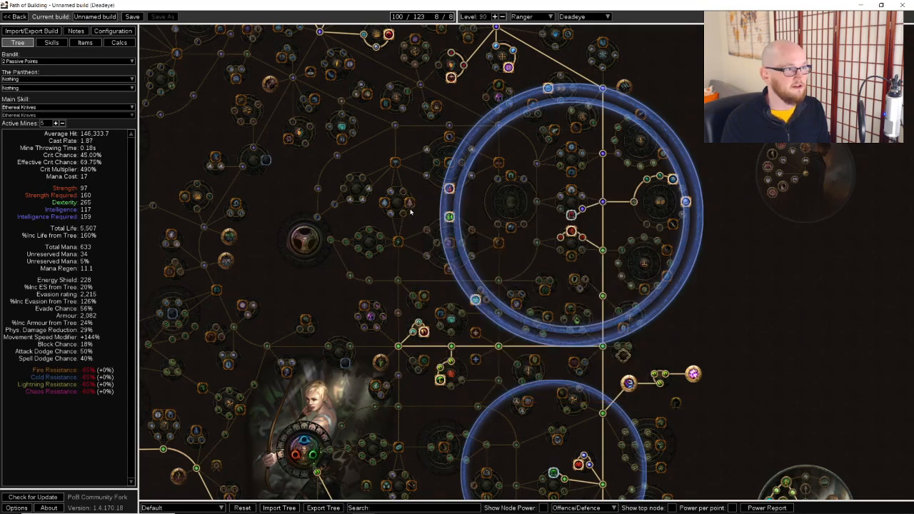
drag(380, 447, 528, 131)
click(378, 180)
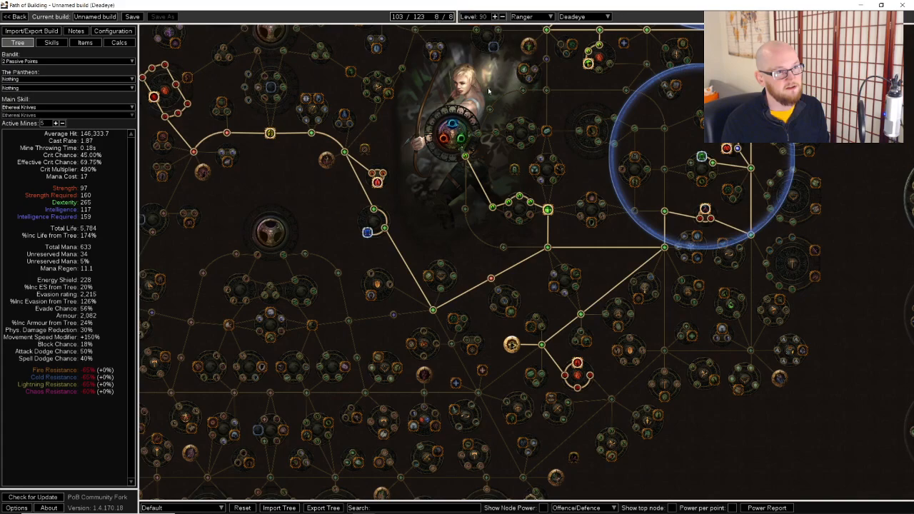
click(559, 169)
click(535, 170)
Allocate the remaining life and evasion passives in the partly taken cluster northeast of the Ranger start
drag(620, 370, 616, 297)
drag(651, 191, 594, 313)
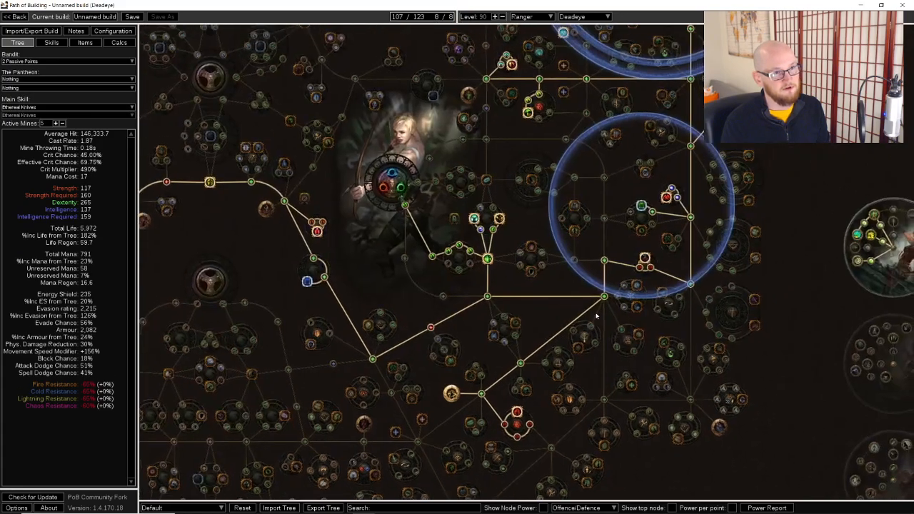
drag(579, 147, 570, 224)
click(532, 178)
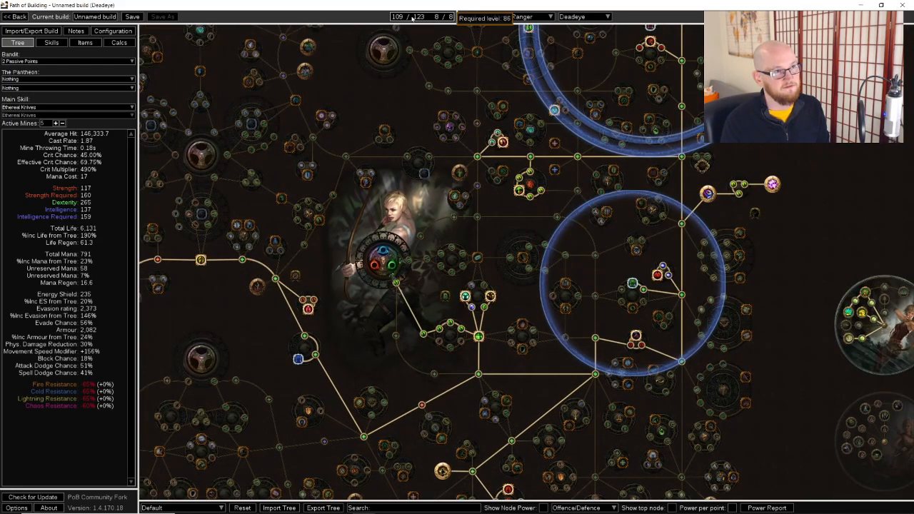
Allocate the jewel socket west of the Ranger start and equip the crafted Cobalt Jewel in it
drag(210, 217, 319, 195)
click(311, 192)
right_click(311, 192)
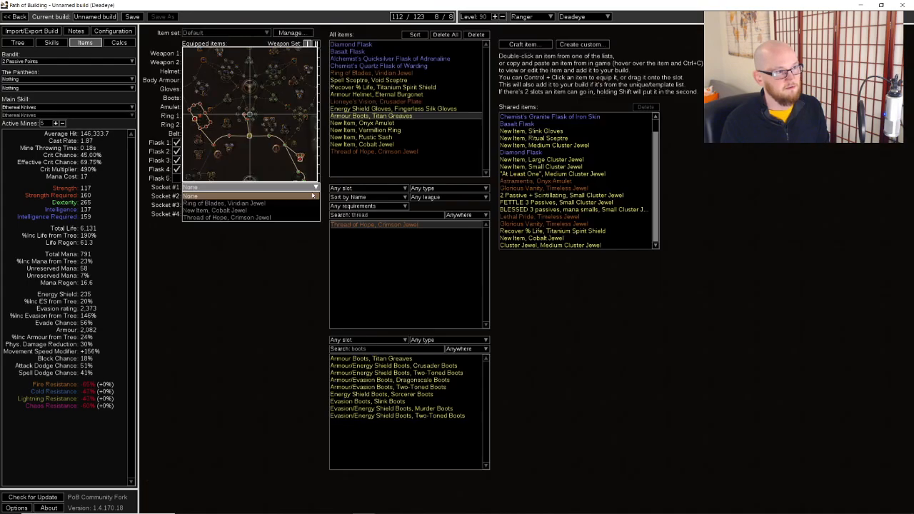
click(247, 210)
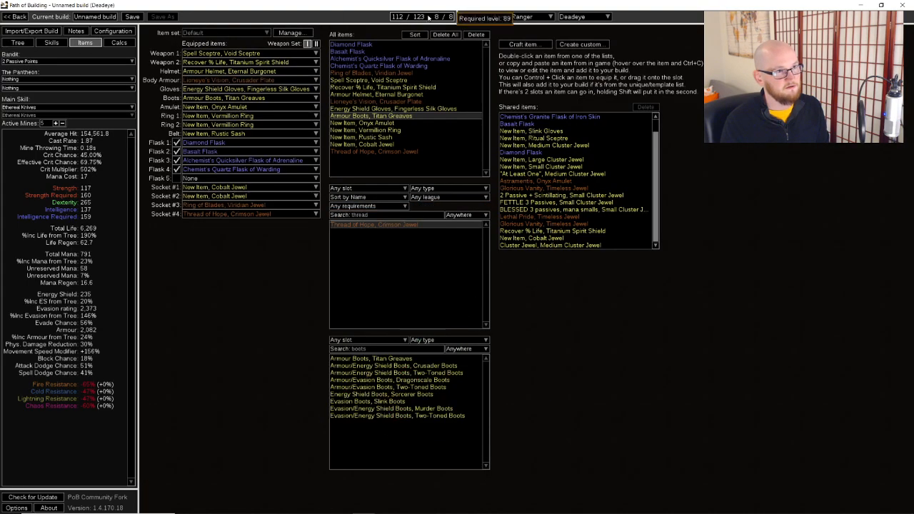
Allocate one more strength passive on the allocated branch at the western side of the tree
click(32, 44)
scroll(230, 184, up, 4)
click(230, 183)
scroll(230, 184, down, 4)
scroll(503, 196, down, 2)
drag(504, 205, 427, 332)
scroll(427, 332, down, 1)
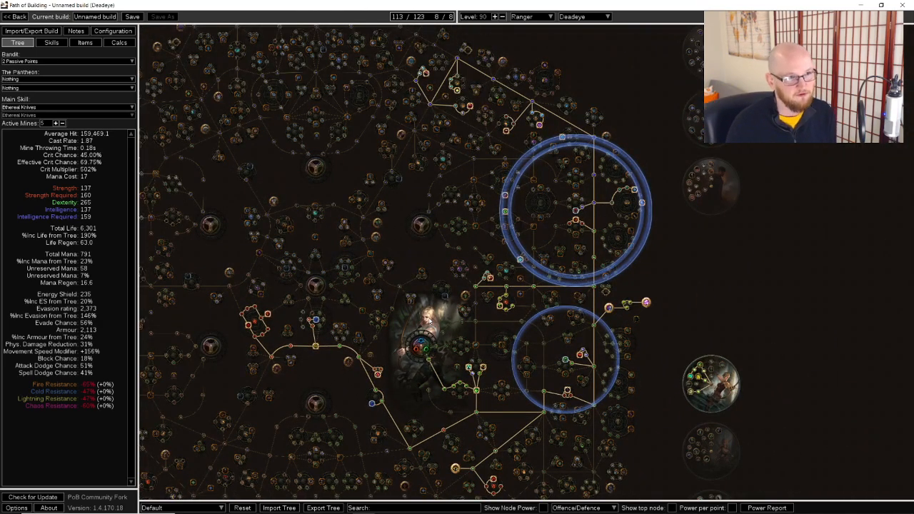
Inspect the gems in the Blade Blast with Vulnerability socket group and in the Vaal Righteous Fire socket group
click(73, 45)
click(52, 42)
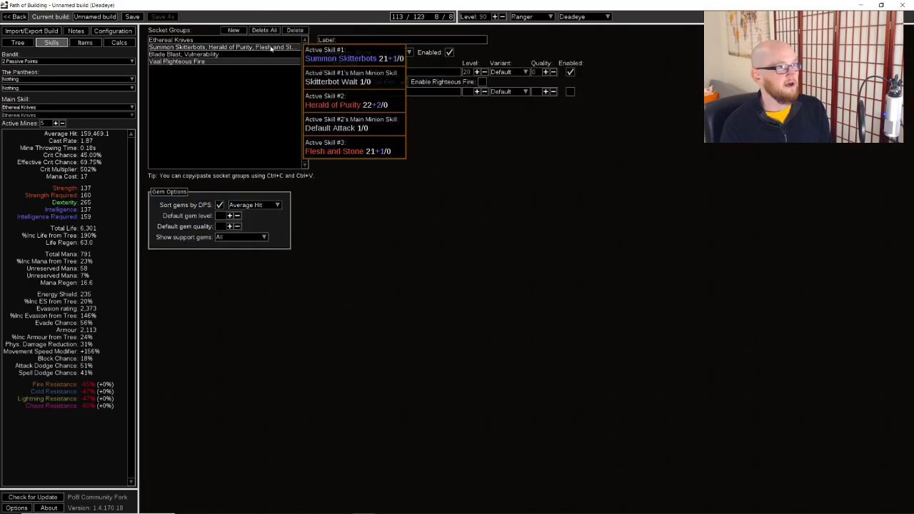
click(192, 56)
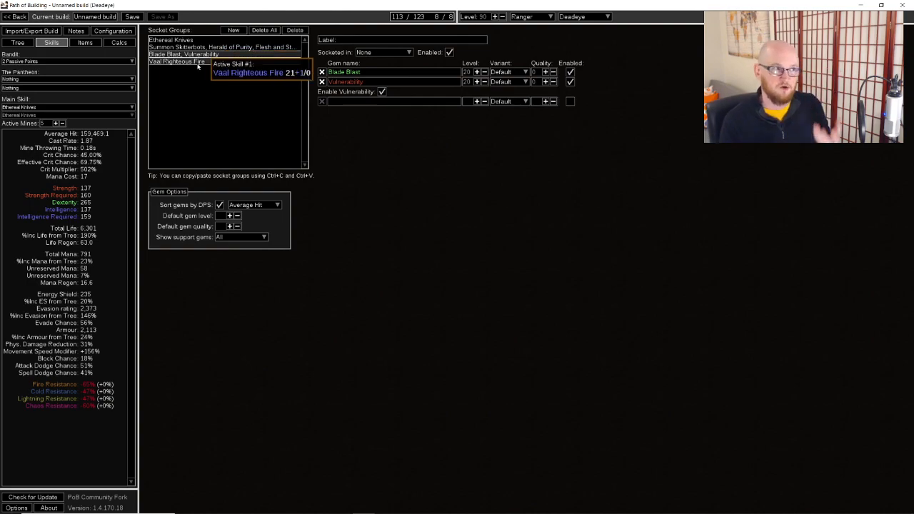
click(189, 61)
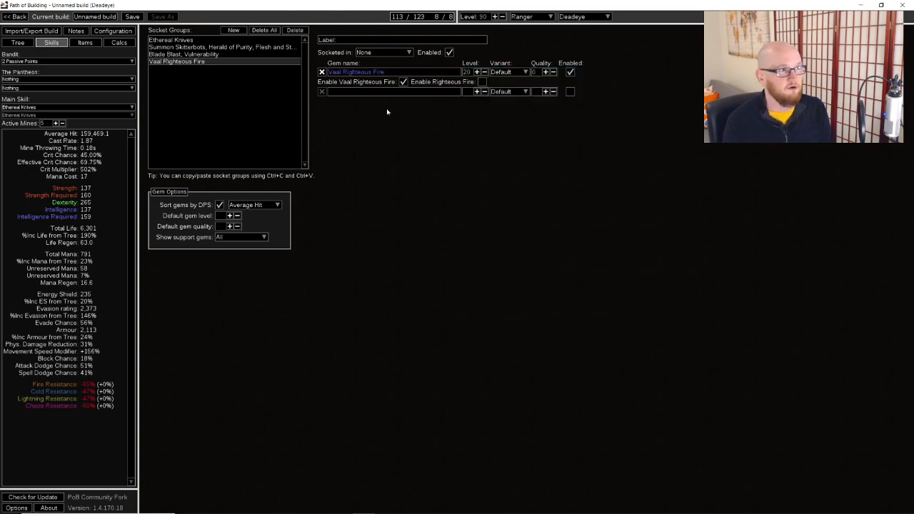
Review the equipped rings and other items, and the allocated passives around the Ranger start
click(85, 43)
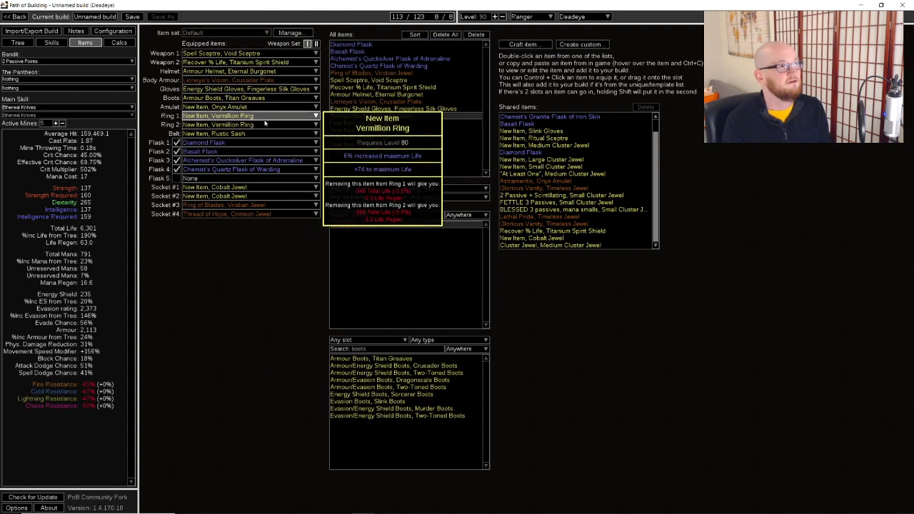
click(18, 42)
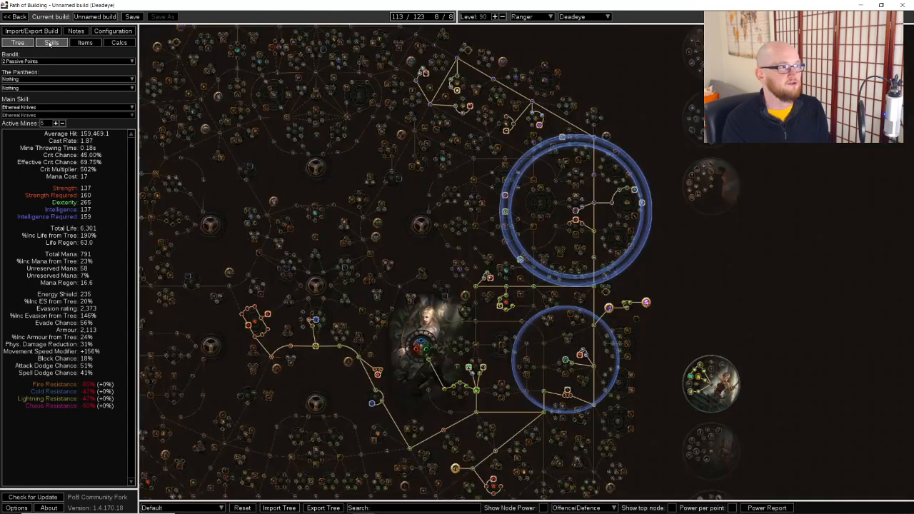
click(85, 43)
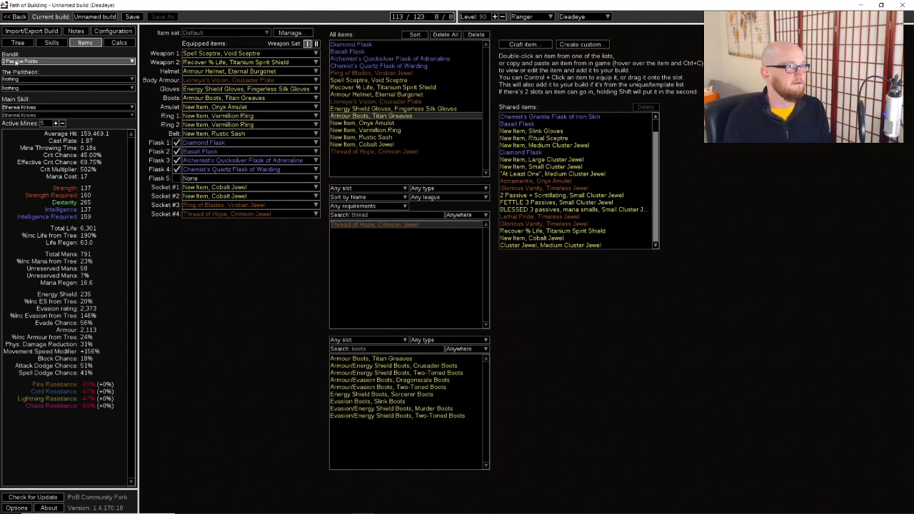
click(18, 42)
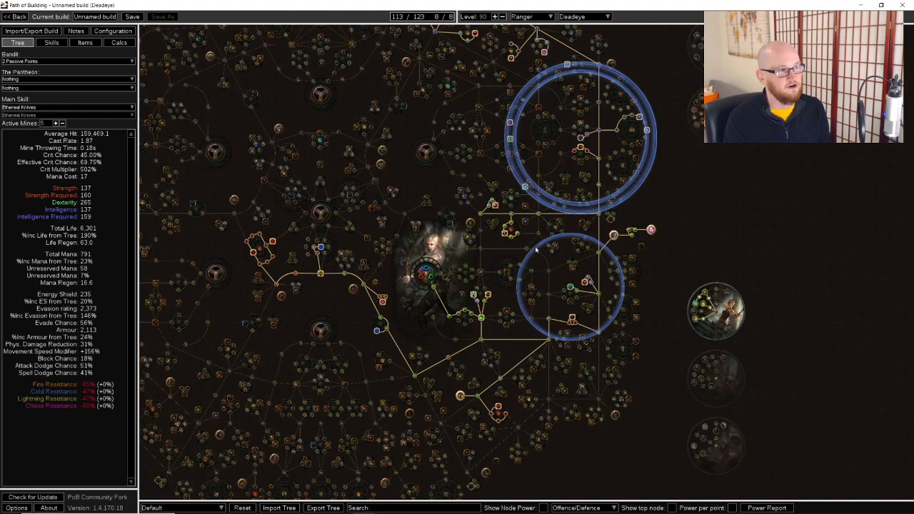
drag(386, 247, 444, 216)
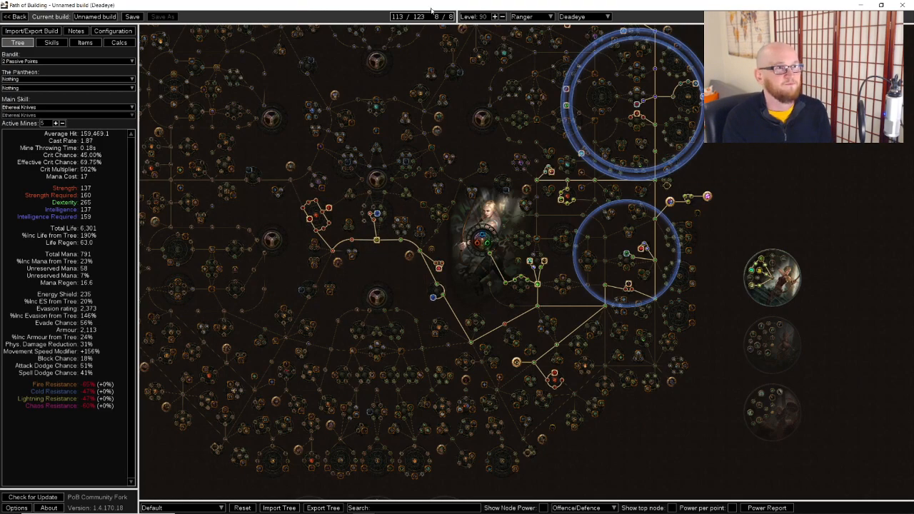
drag(378, 217, 376, 194)
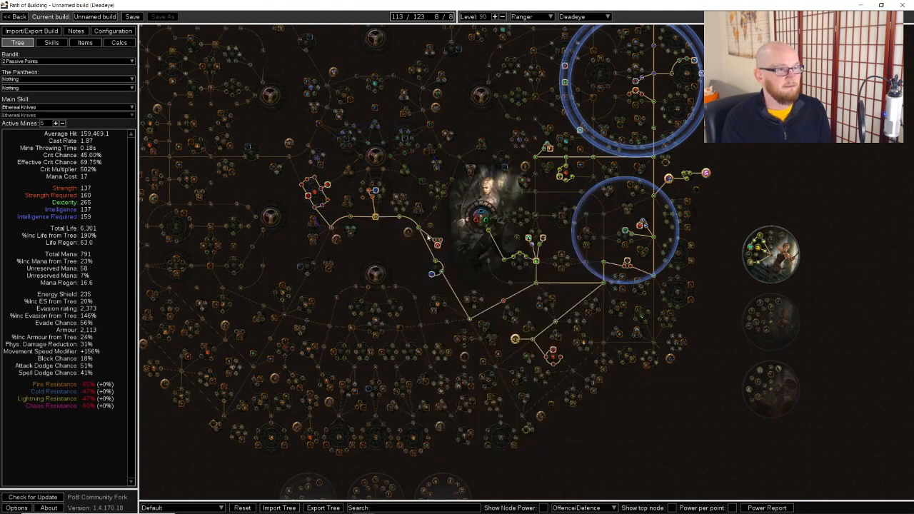
drag(460, 217, 444, 247)
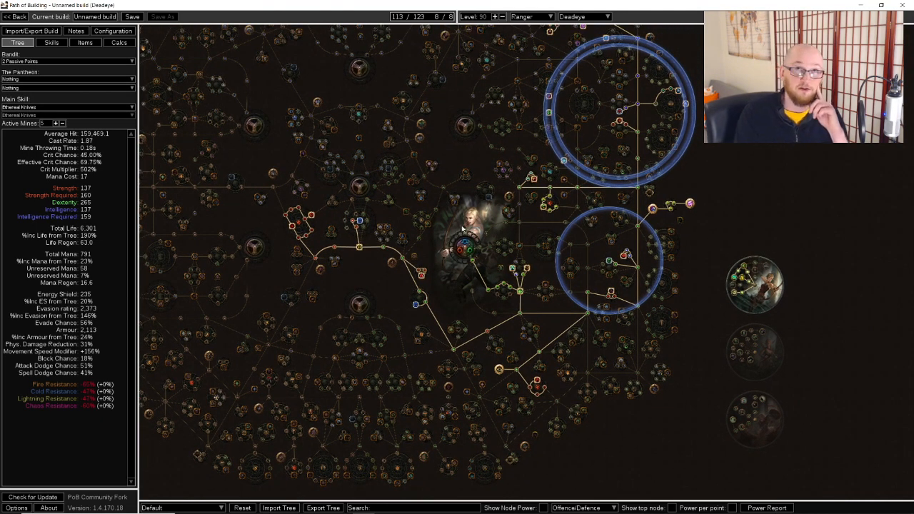
Set the number of times the skill has chained to 0 in the effective DPS configuration
click(123, 30)
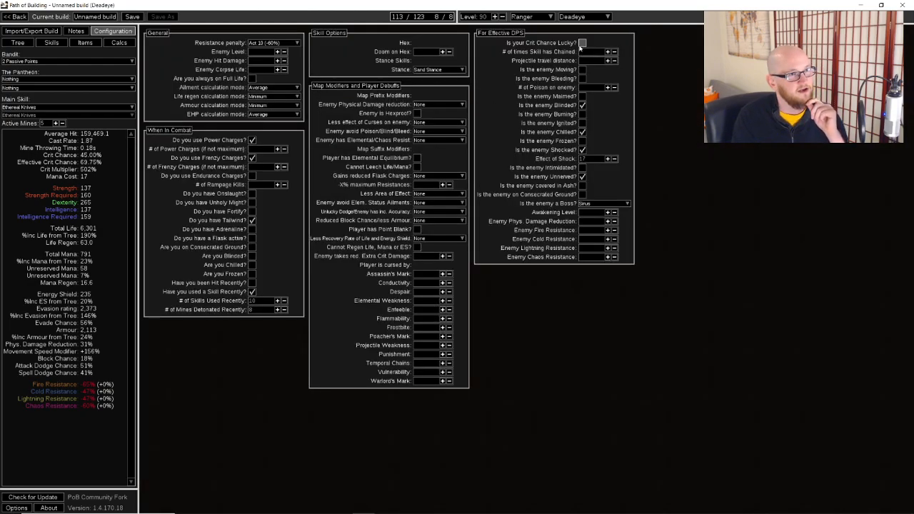
click(614, 53)
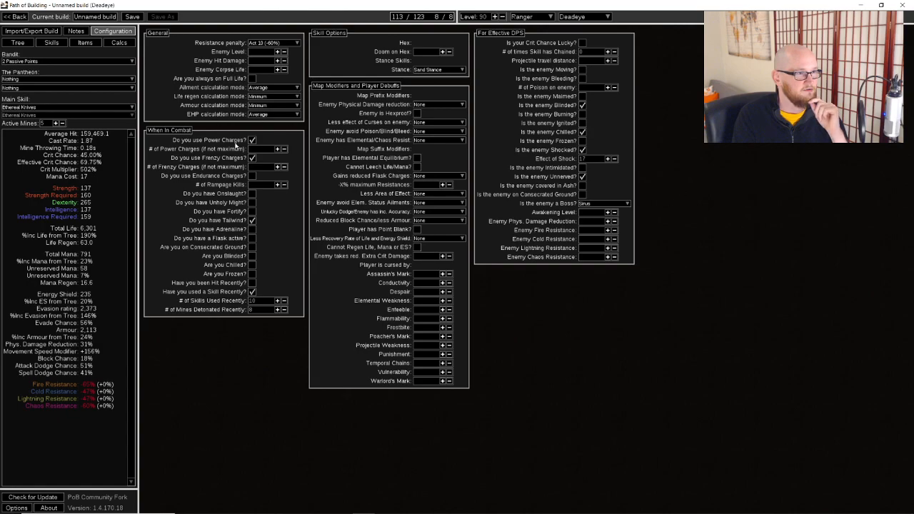
Examine the build's calculated skill damage and damage taken, comparing them with its items and passive tree
click(85, 43)
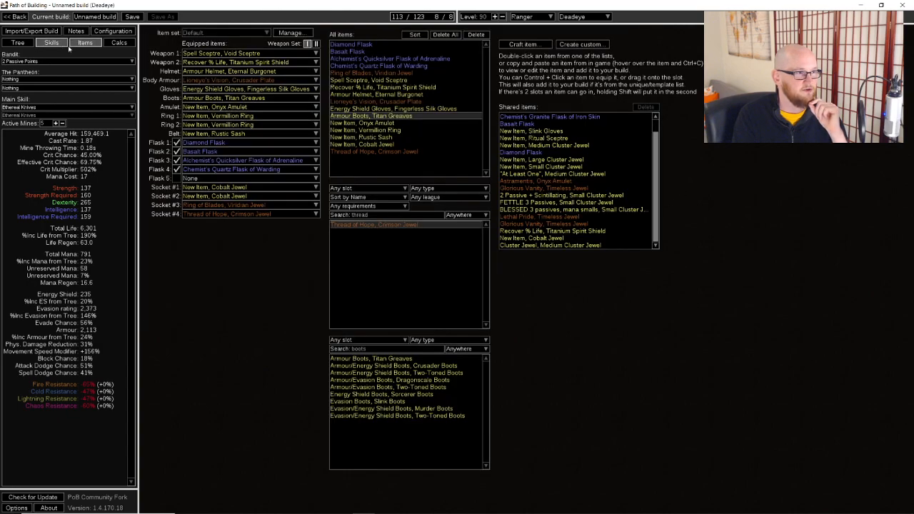
click(25, 44)
scroll(497, 240, down, 3)
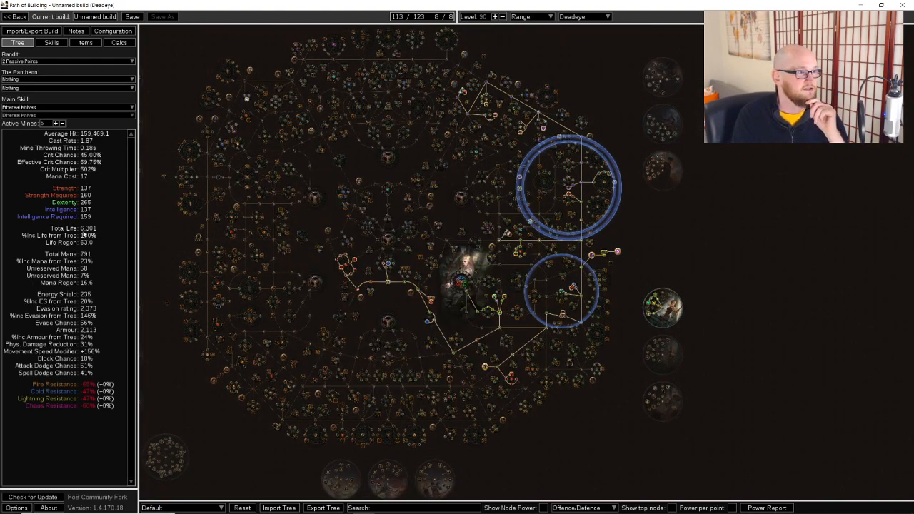
click(118, 44)
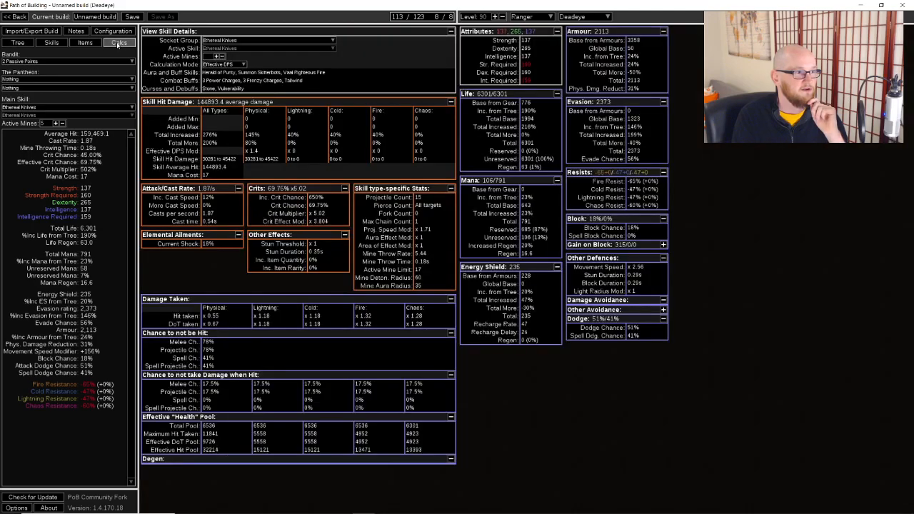
click(84, 43)
click(55, 44)
click(116, 44)
click(100, 43)
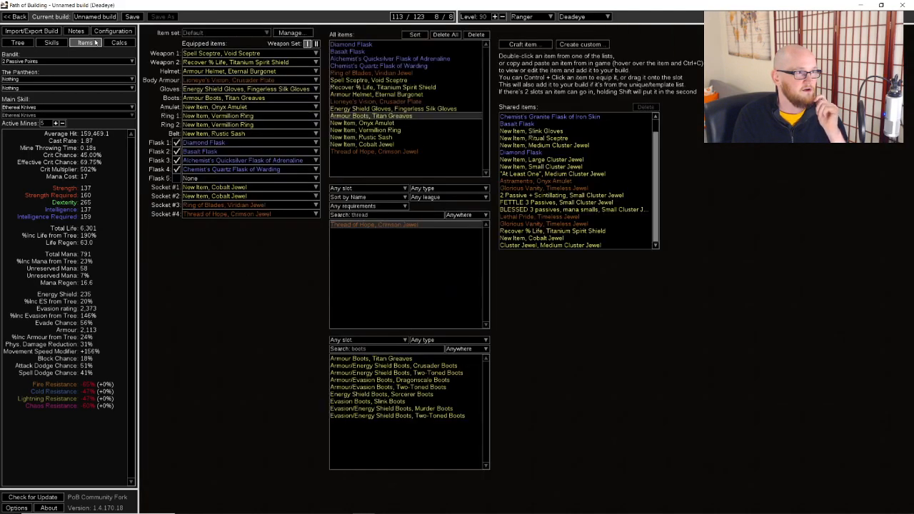
click(118, 43)
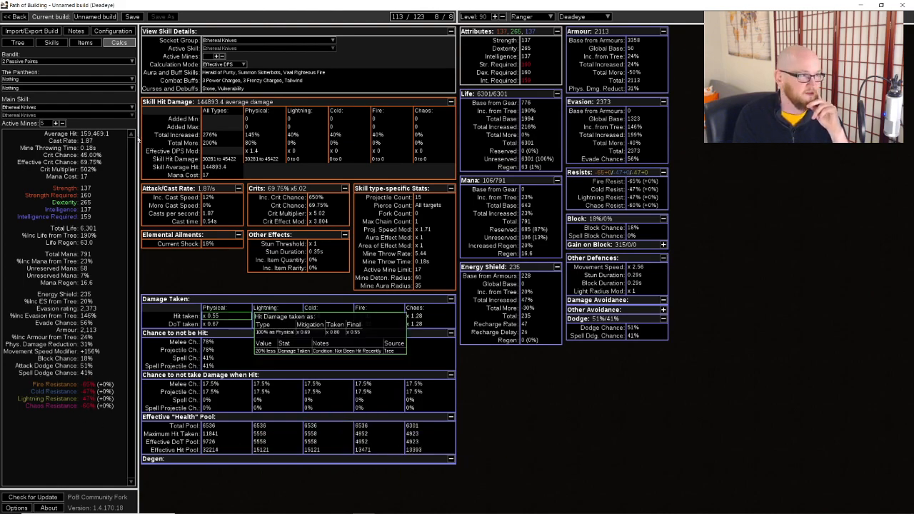
click(51, 43)
click(18, 43)
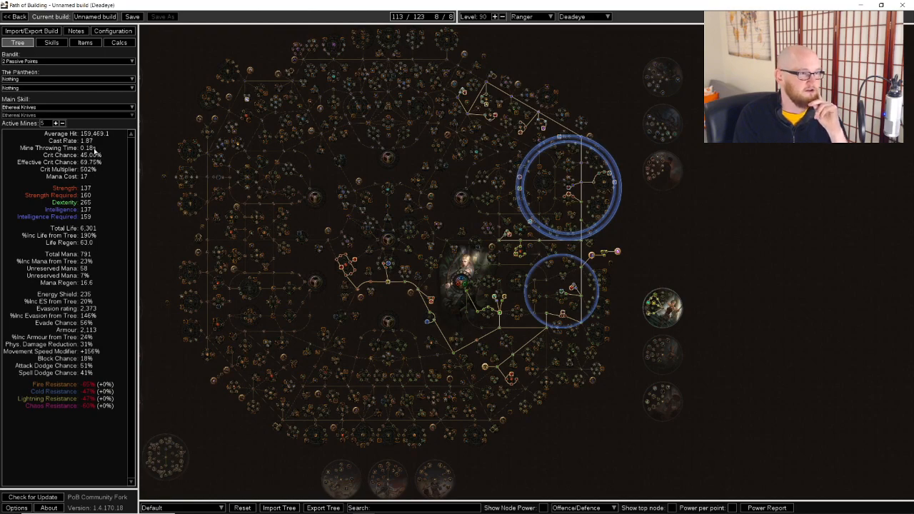
Switch to the browser, run a web search for 160*5, close that search and return to Path of Building
key(alt+Tab)
key(alt+Tab)
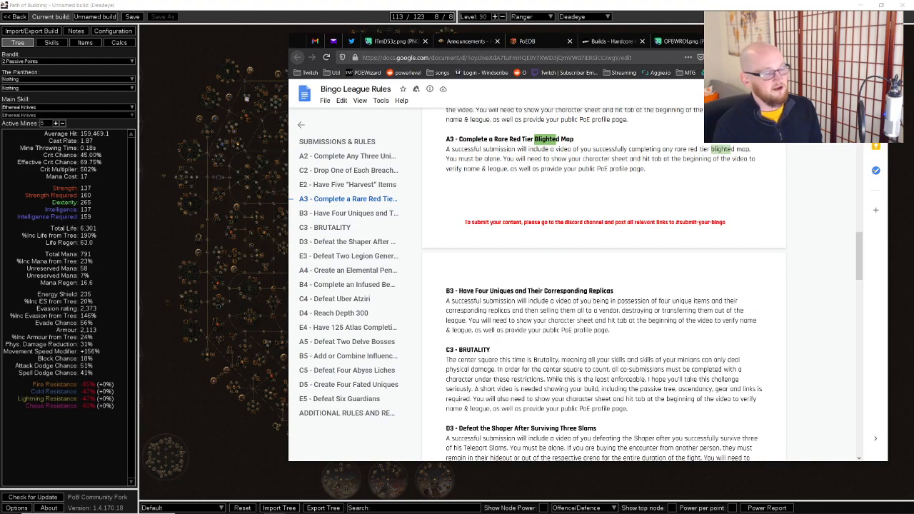
key(ctrl+t)
text(160)
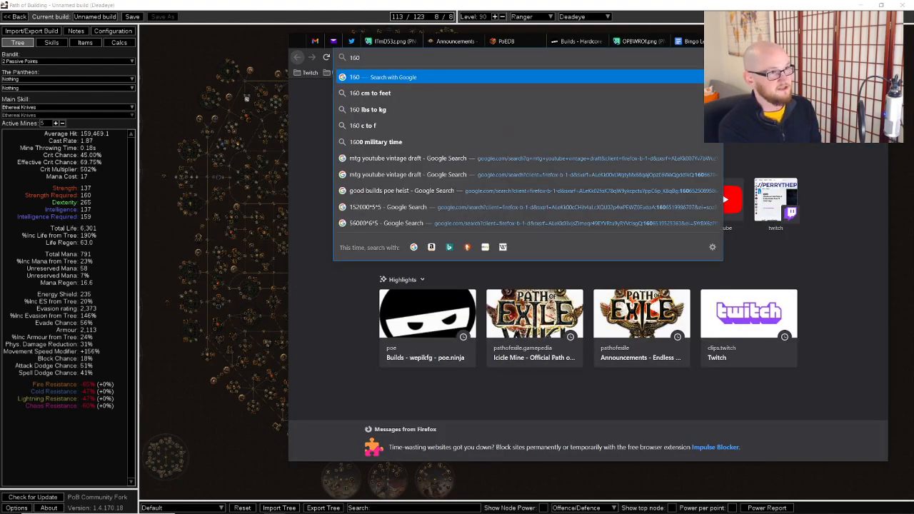
text(*5)
key(Return)
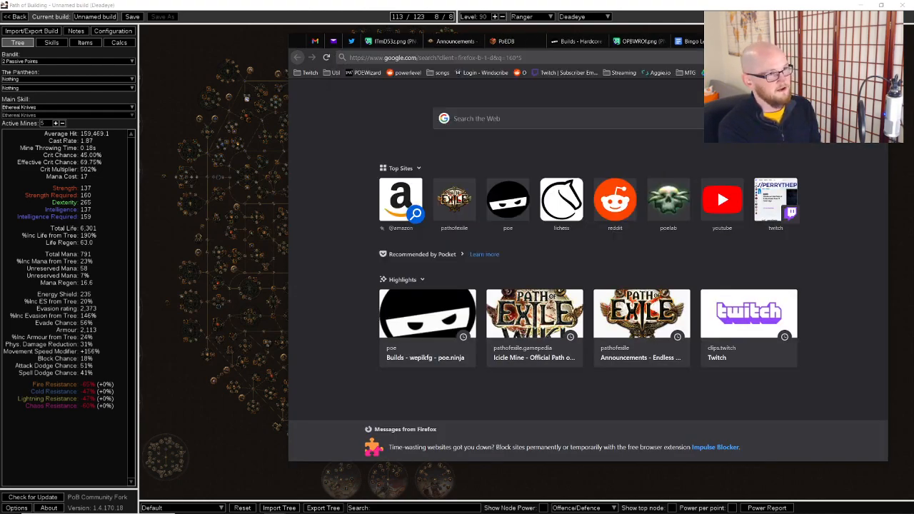
key(ctrl+w)
key(alt+Tab)
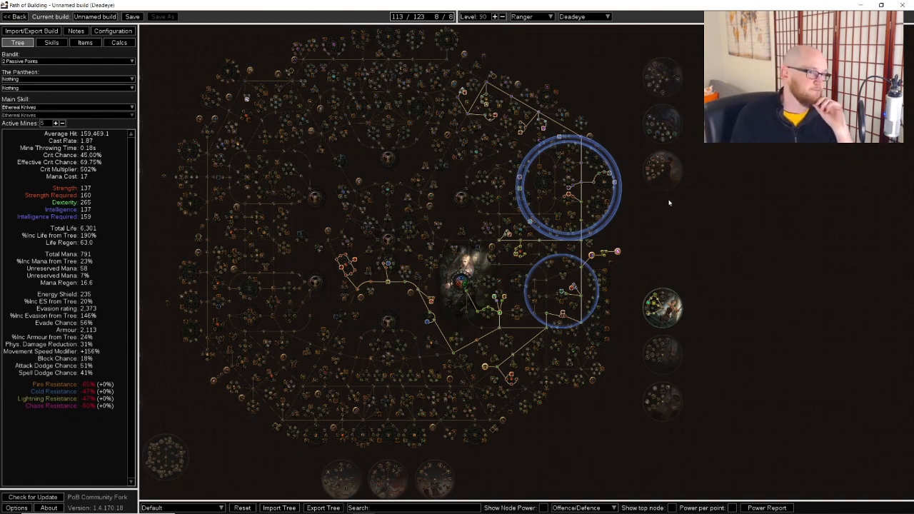
Inspect the support gems linked in the Ethereal Knives socket group and check the equipped items
drag(692, 214, 684, 183)
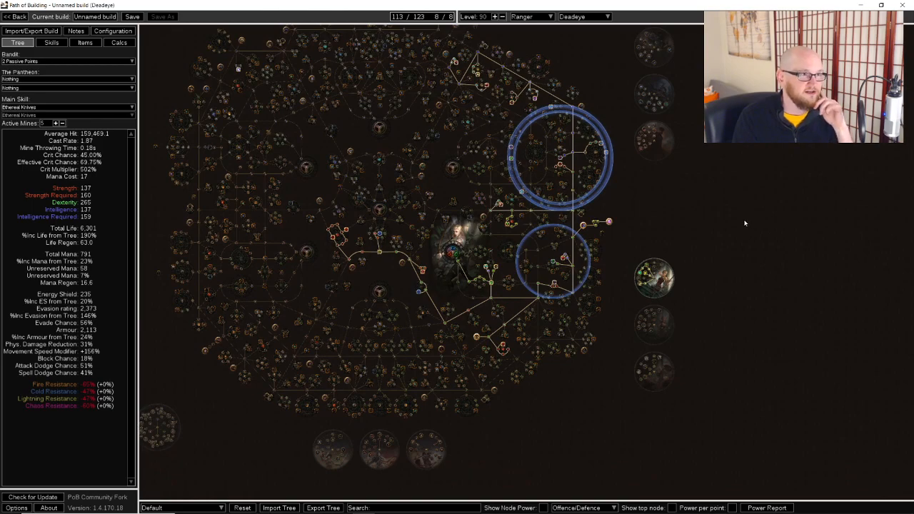
mouse_move(746, 220)
mouse_down()
mouse_move(754, 214)
mouse_move(746, 225)
mouse_up()
click(53, 43)
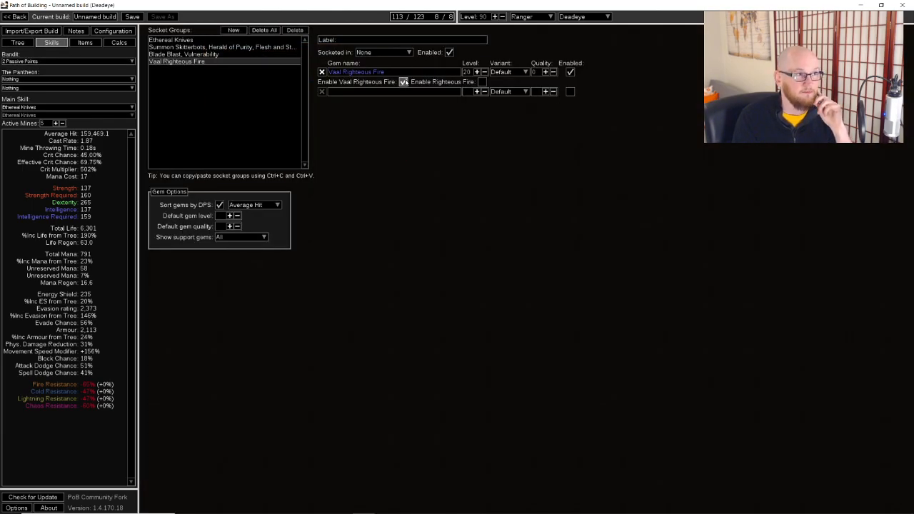
click(190, 41)
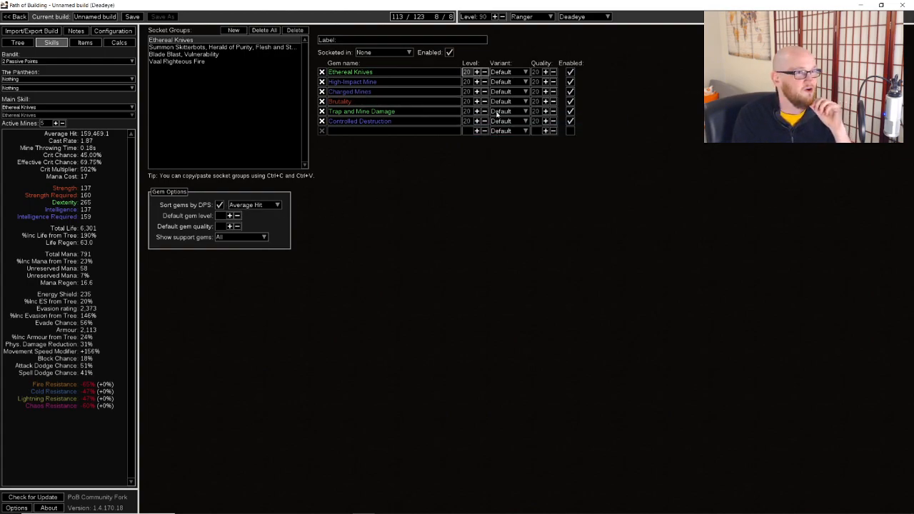
click(85, 43)
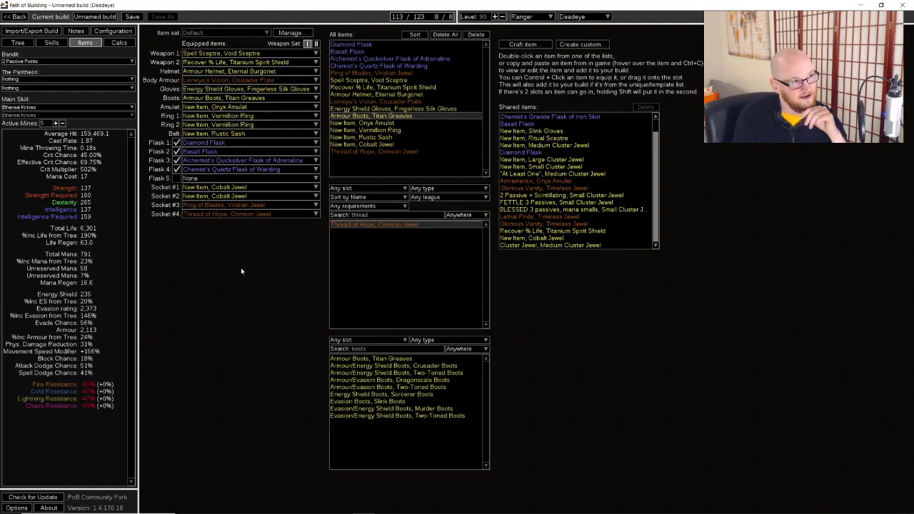
Review the whole allocated passive tree with both jewel radii, and examine the equipped Void Sceptre's stats
click(18, 42)
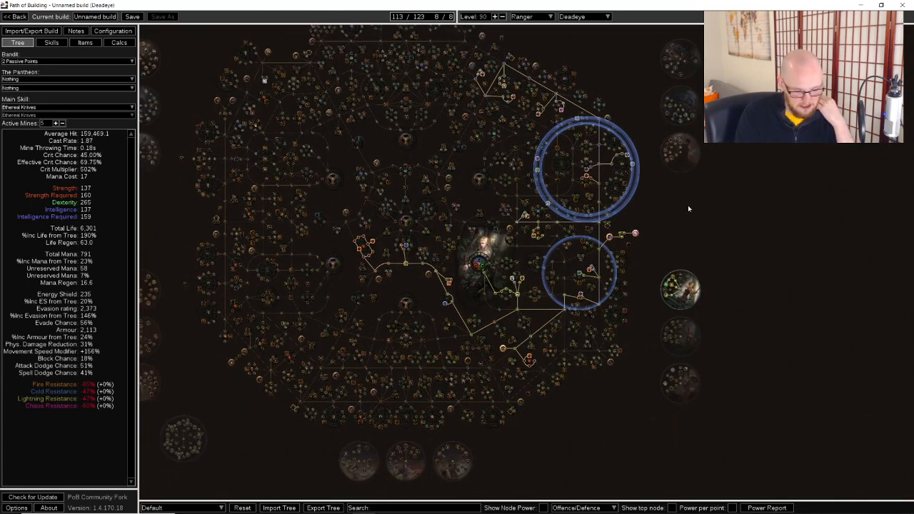
scroll(686, 214, up, 3)
scroll(686, 261, down, 3)
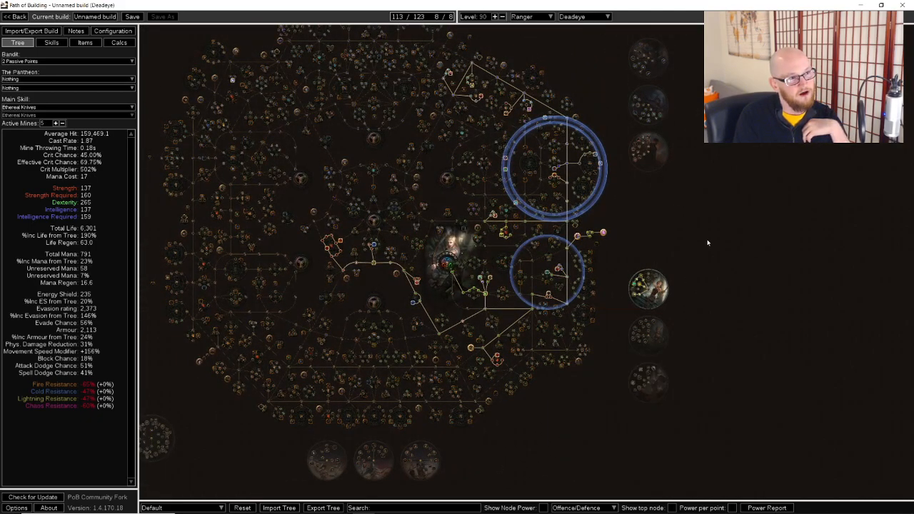
drag(708, 243, 707, 253)
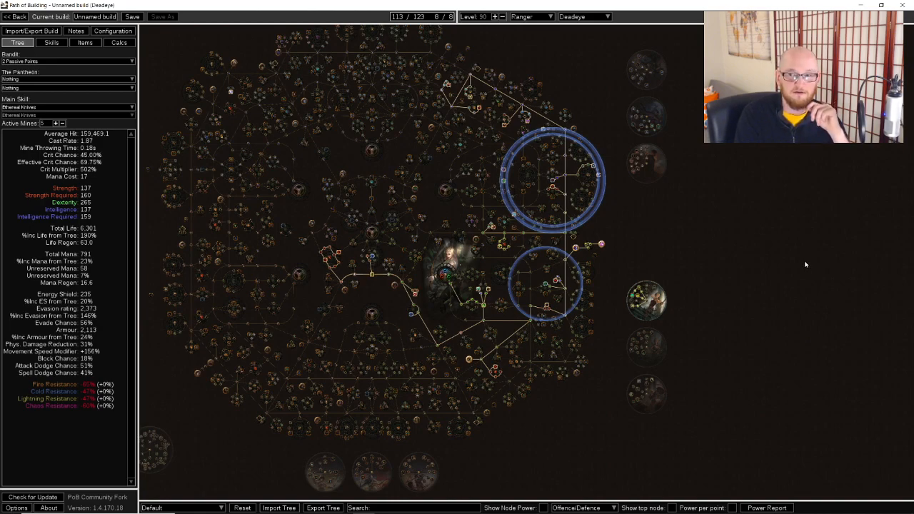
drag(805, 264, 779, 255)
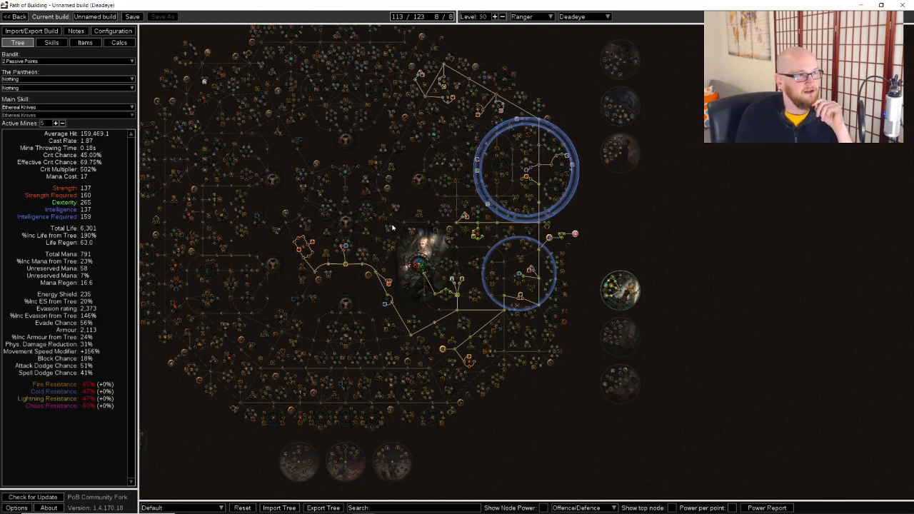
drag(671, 235, 701, 244)
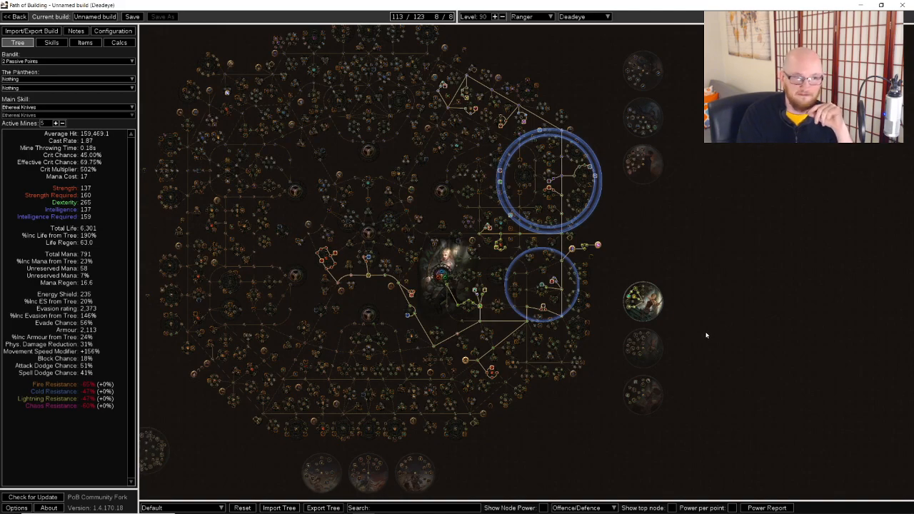
scroll(697, 350, up, 5)
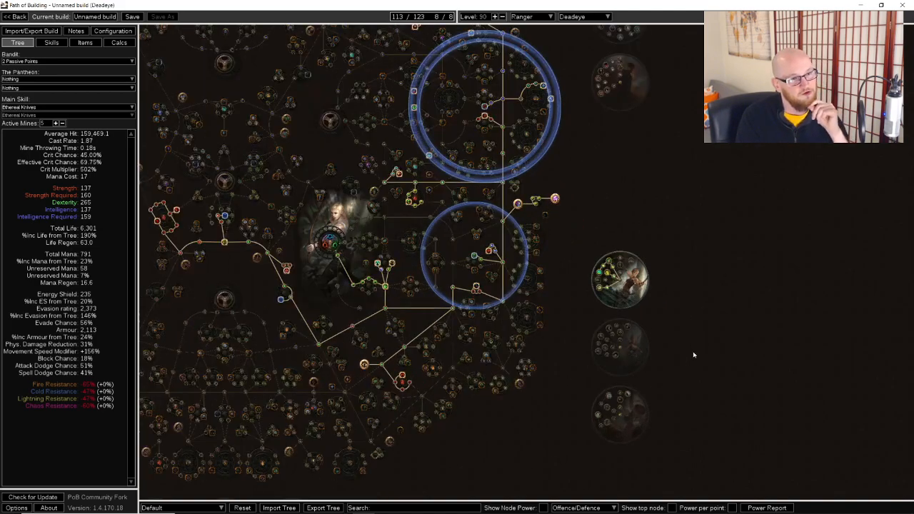
scroll(720, 306, down, 4)
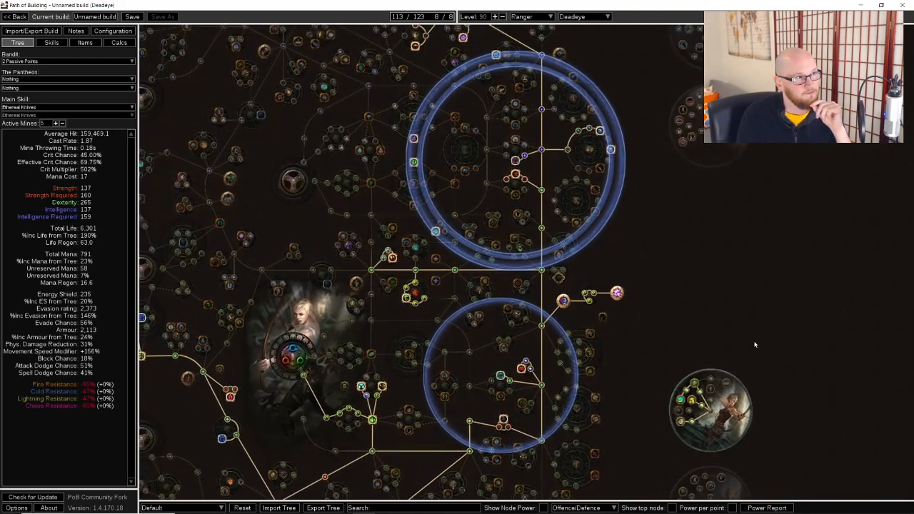
click(85, 42)
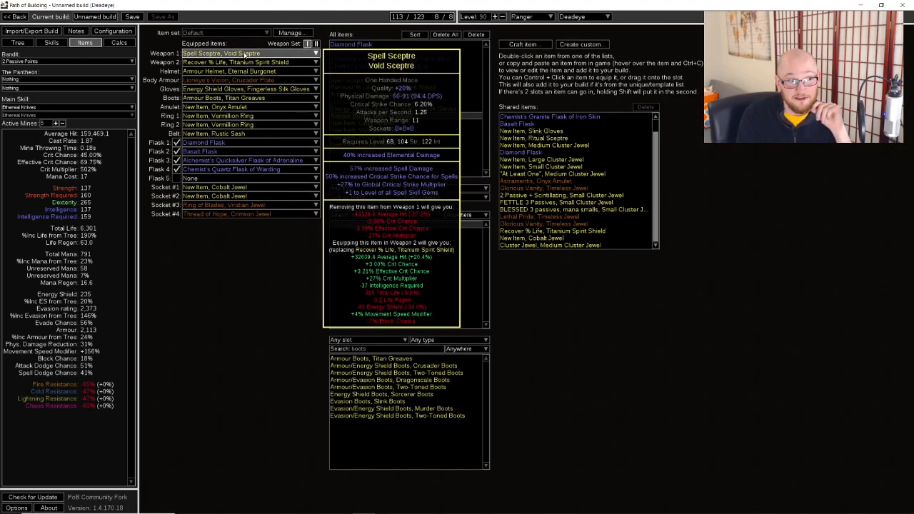
Allocate the passive path leading to the jewel socket beside the Ranger artwork
click(50, 42)
click(19, 43)
drag(371, 212, 385, 139)
click(348, 197)
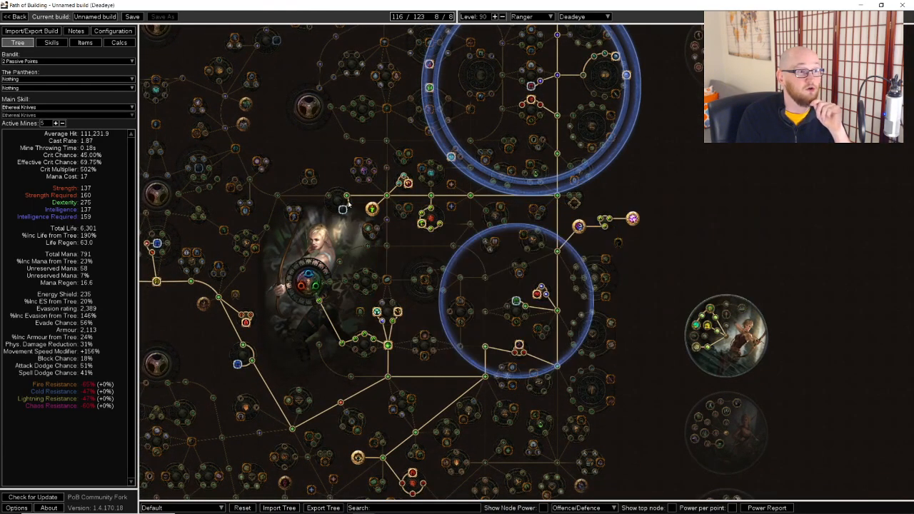
Try the Lethal Pride timeless jewel in the empty Socket #2 and check its radius on the passive tree
click(85, 42)
double_click(352, 215)
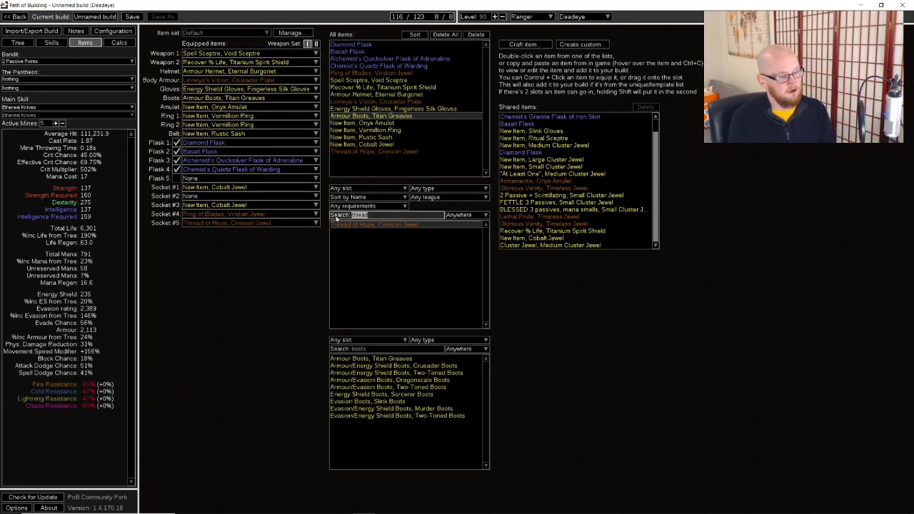
text(al)
drag(289, 167, 228, 197)
click(18, 43)
mouse_move(342, 211)
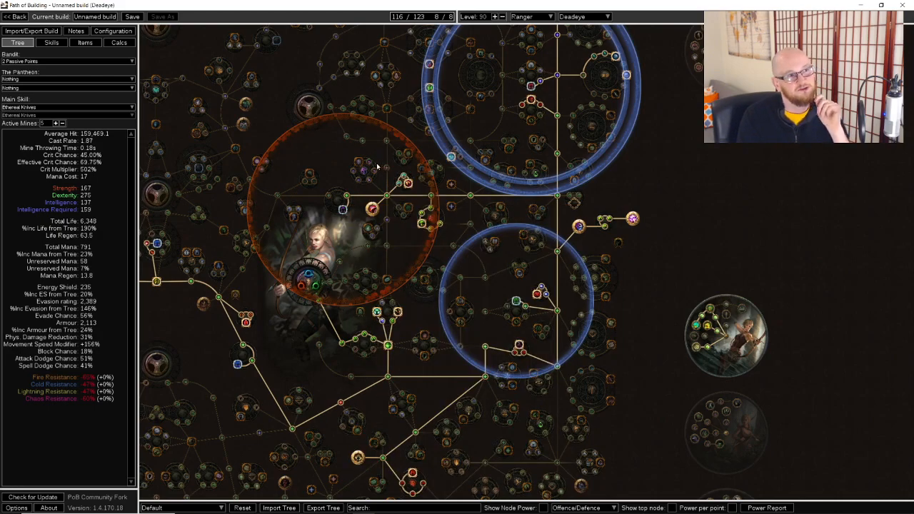
Deallocate the passives leading to the jewel socket beside the Ranger artwork, along with the nearby notable
click(348, 196)
click(372, 210)
drag(767, 200, 774, 235)
scroll(786, 206, down, 2)
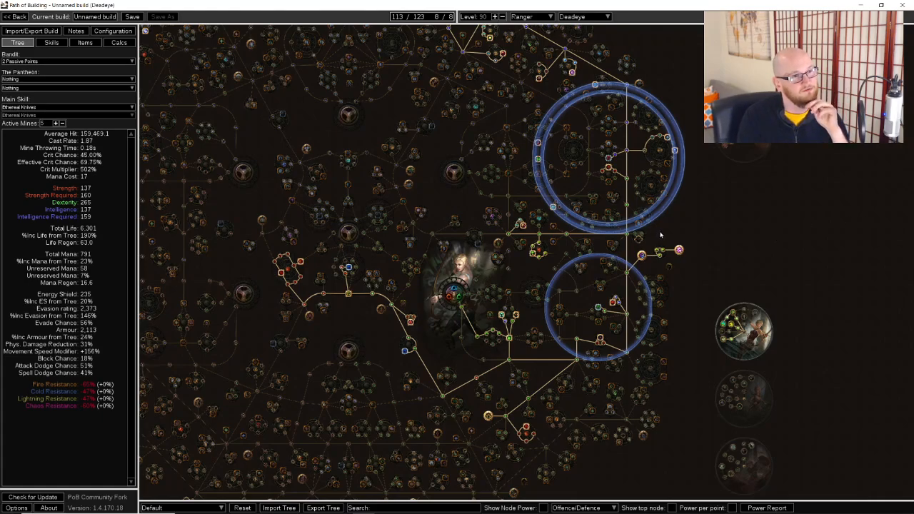
Inspect the Vaal Righteous Fire socket group and return to the passive tree
click(52, 42)
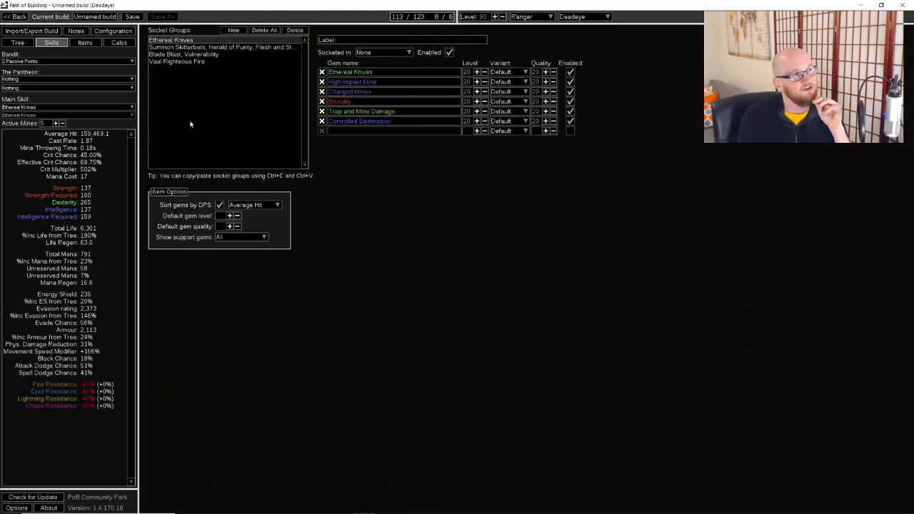
click(179, 61)
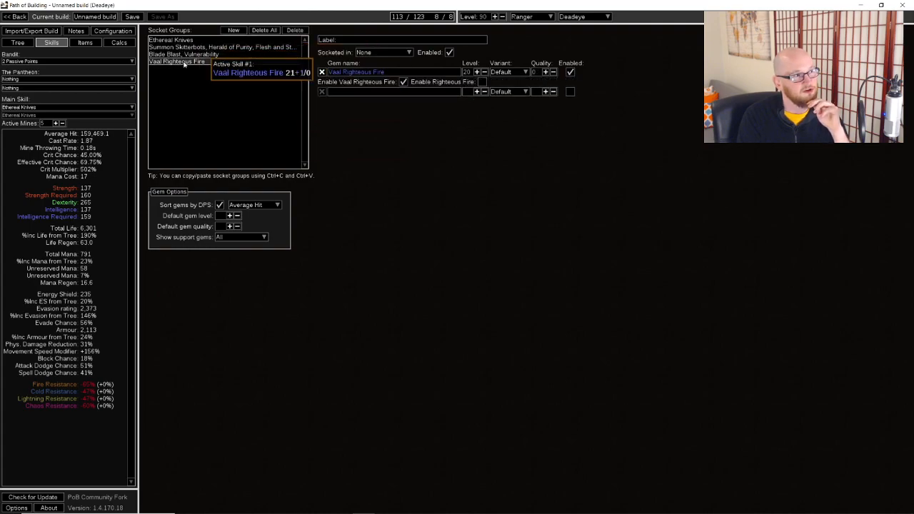
click(18, 42)
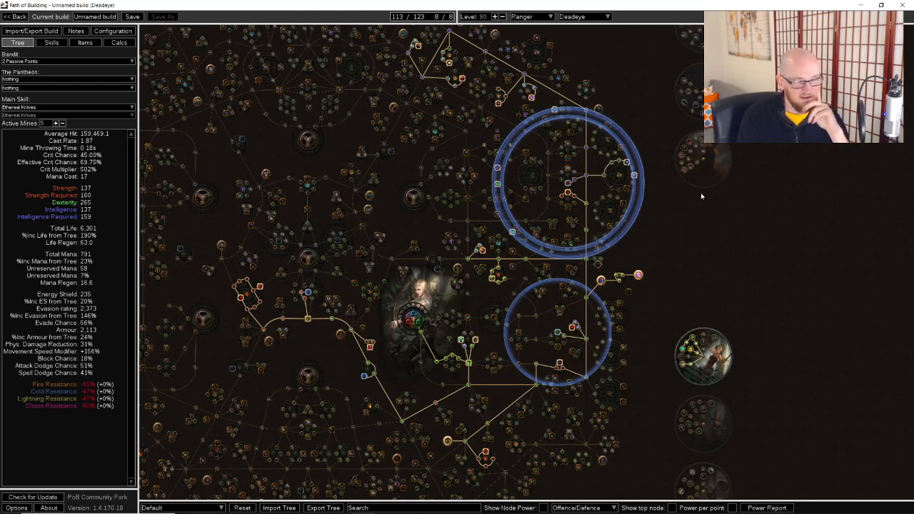
drag(701, 193, 712, 145)
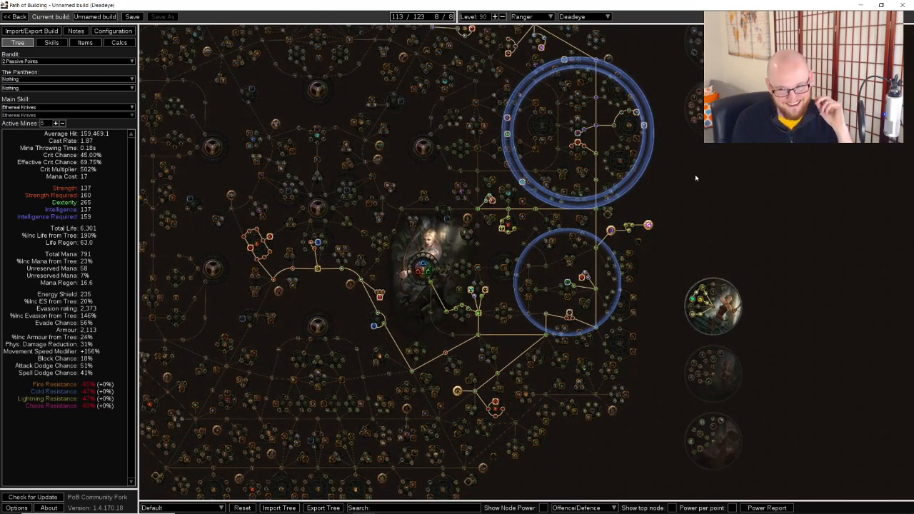
drag(695, 175, 688, 190)
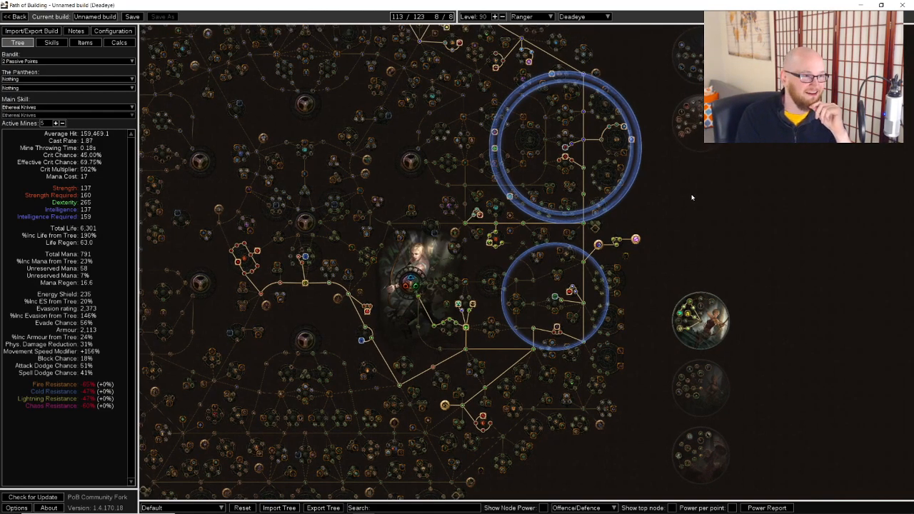
scroll(693, 193, down, 1)
drag(695, 193, 688, 229)
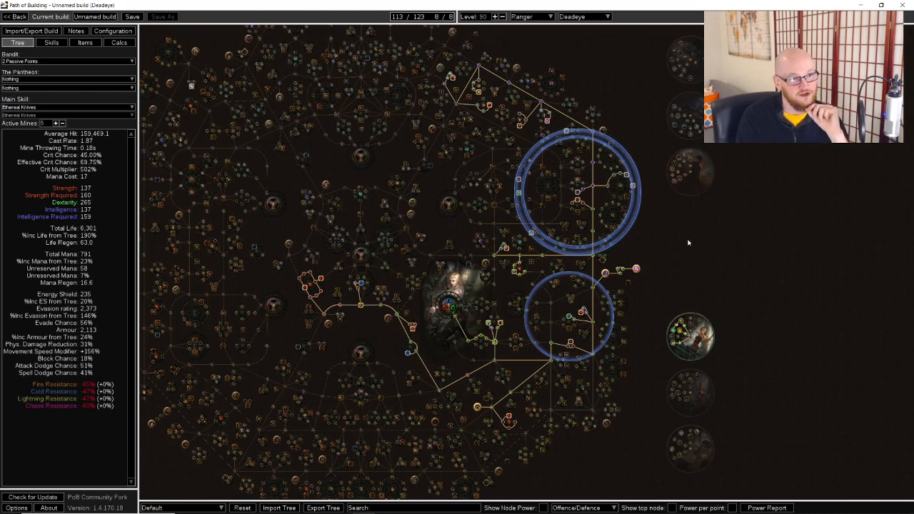
drag(689, 243, 590, 152)
drag(645, 185, 679, 181)
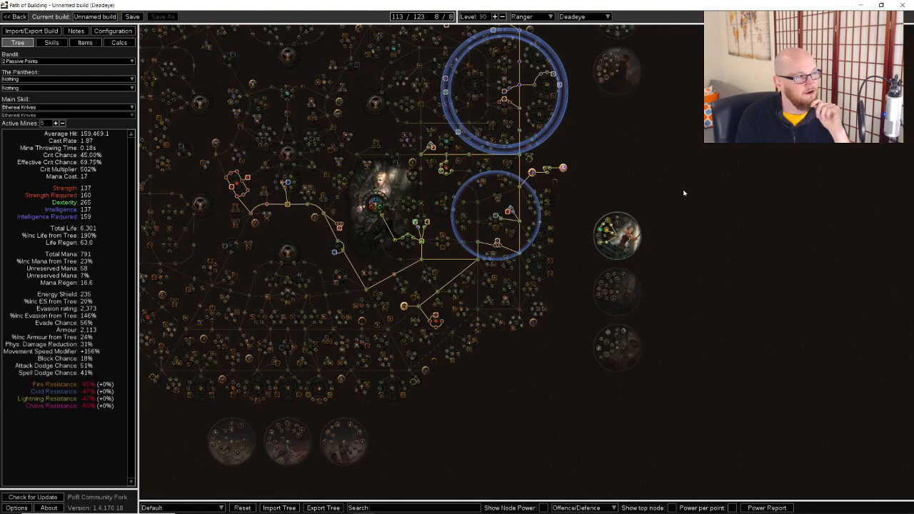
drag(605, 276, 604, 353)
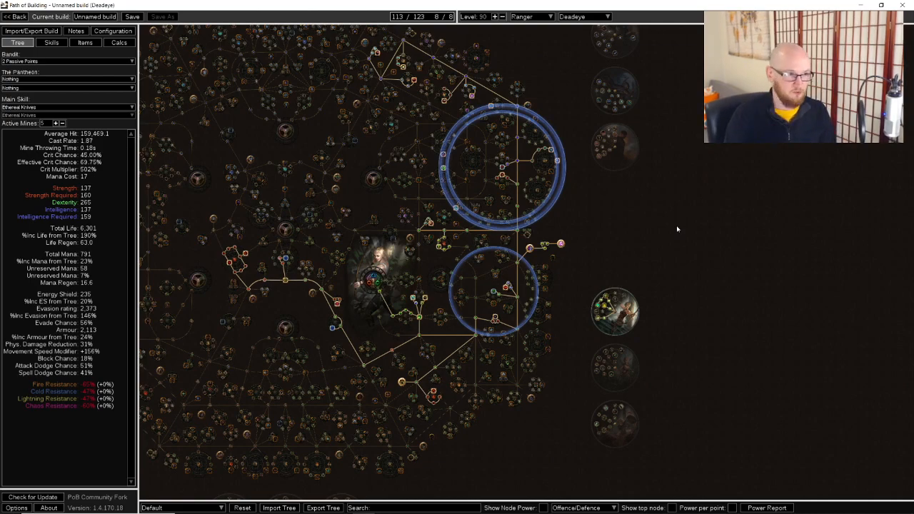
click(66, 43)
click(81, 45)
click(17, 43)
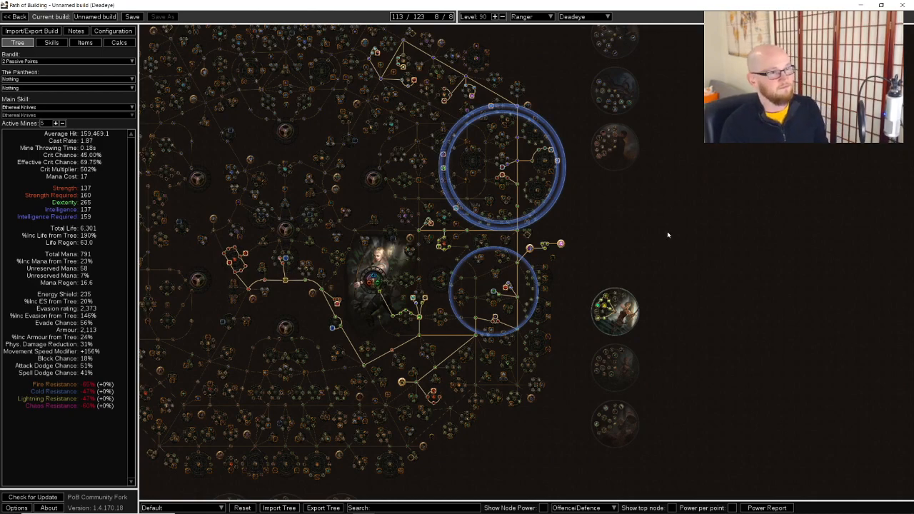
scroll(681, 226, down, 2)
scroll(701, 235, up, 2)
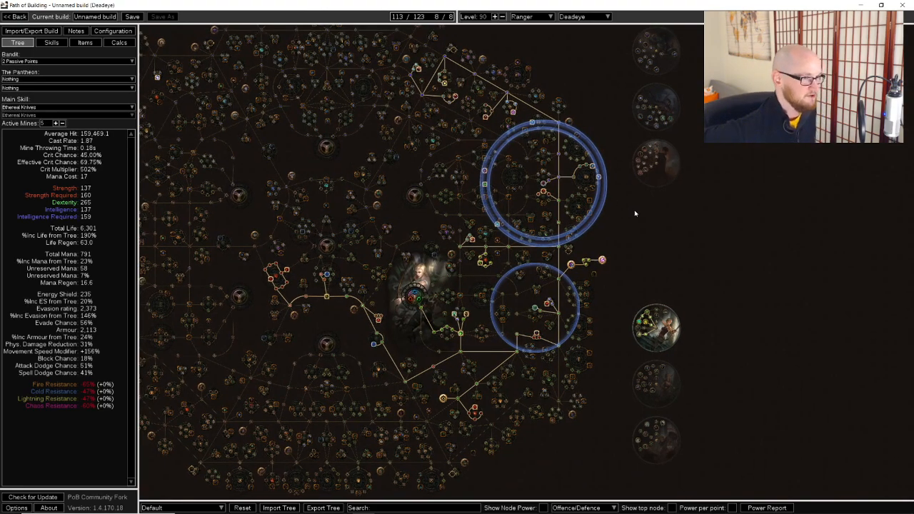
drag(637, 212, 638, 215)
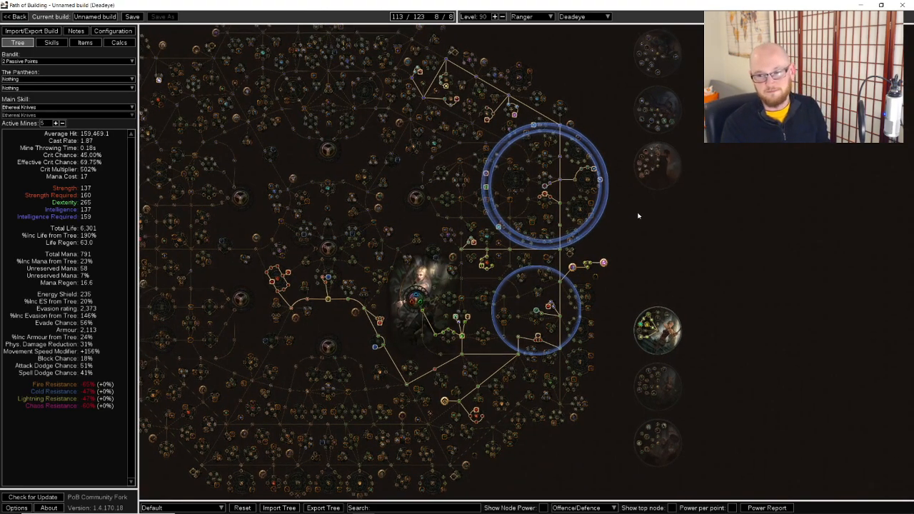
Bring up the overview of open windows to switch away from Path of Building
key(alt+Tab)
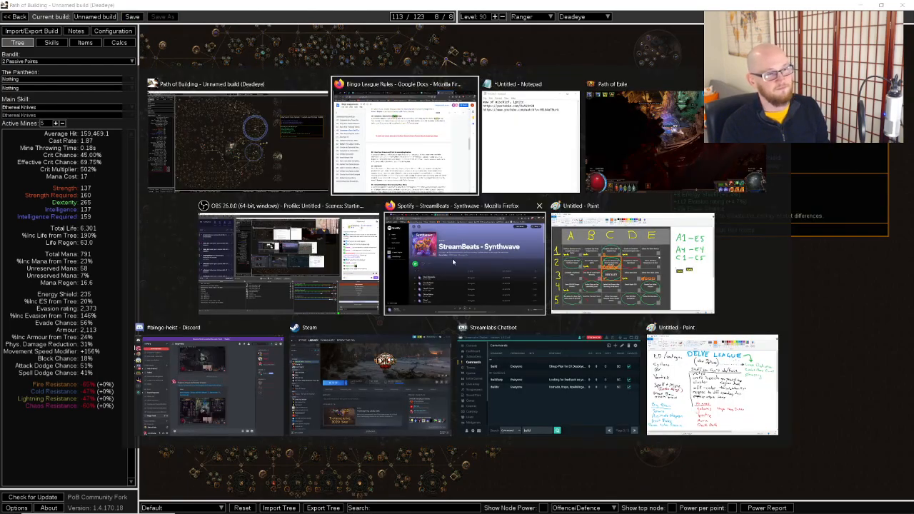